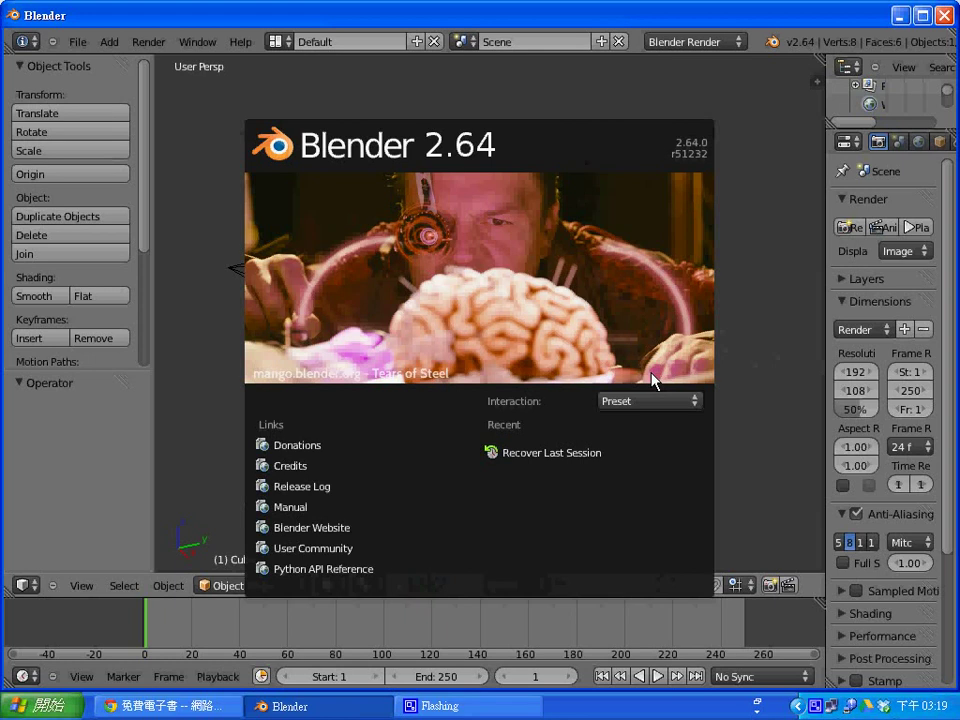
Dismiss the splash screen and delete the default cube with X.
left_click(758, 413)
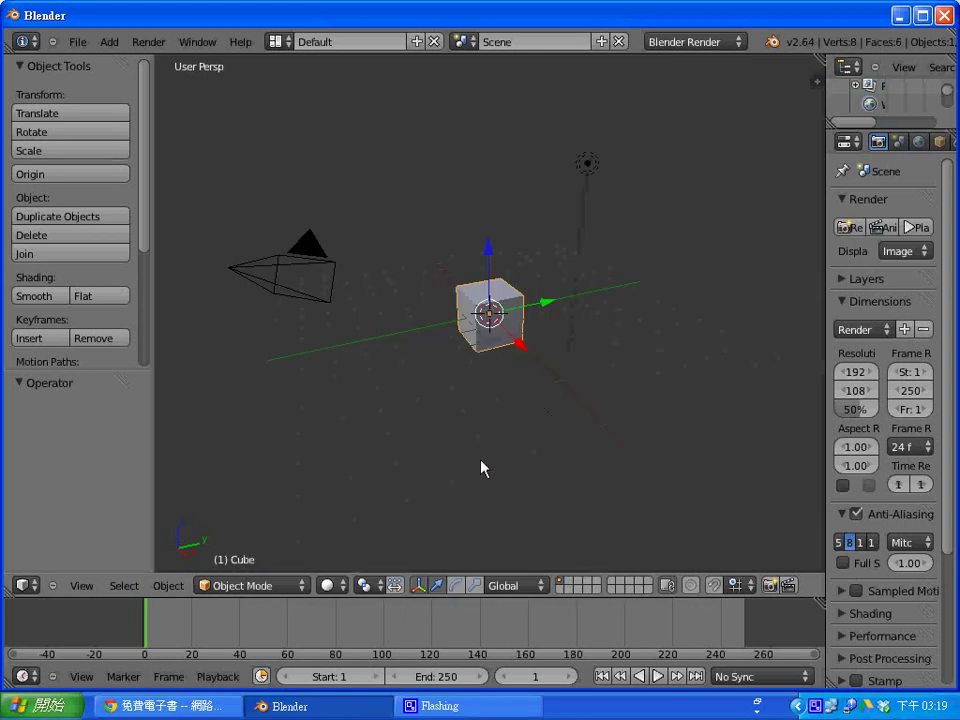
left_click(89, 594)
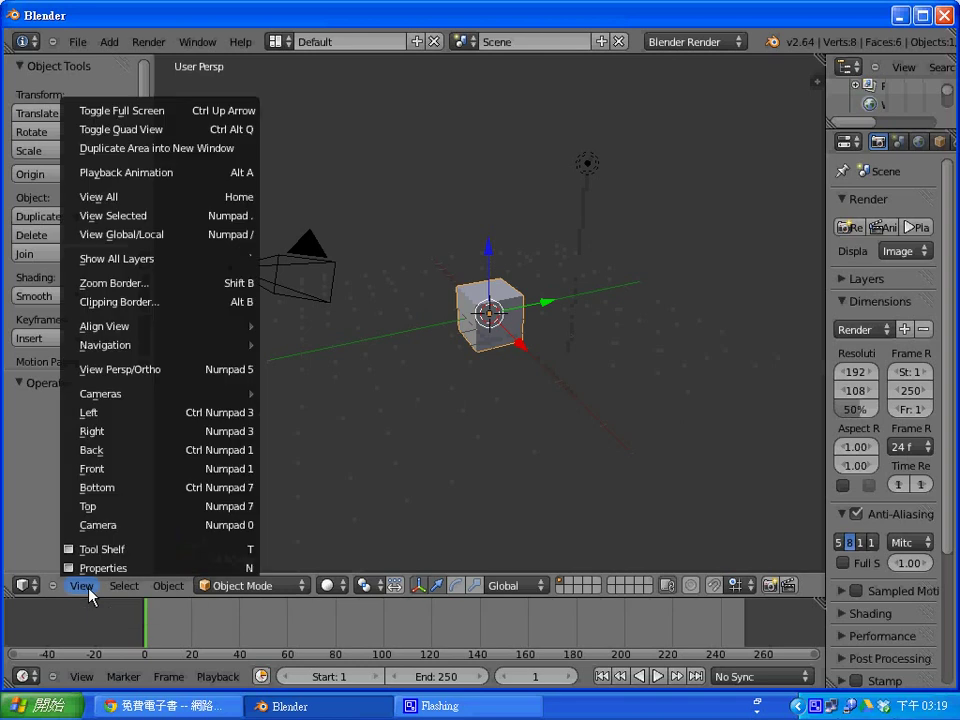
key("x")
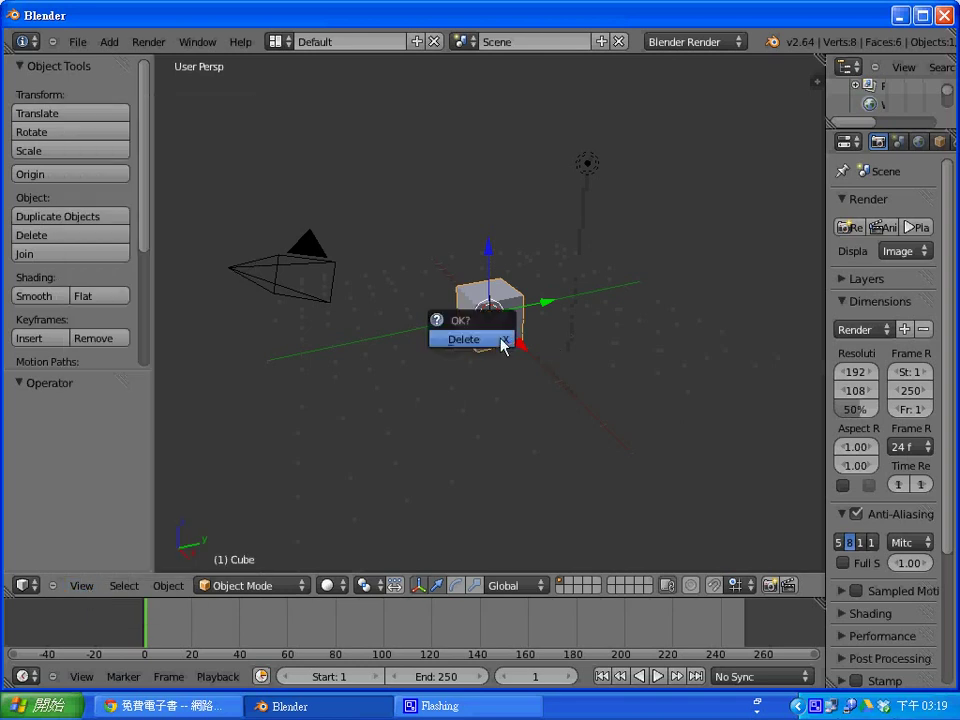
left_click(503, 345)
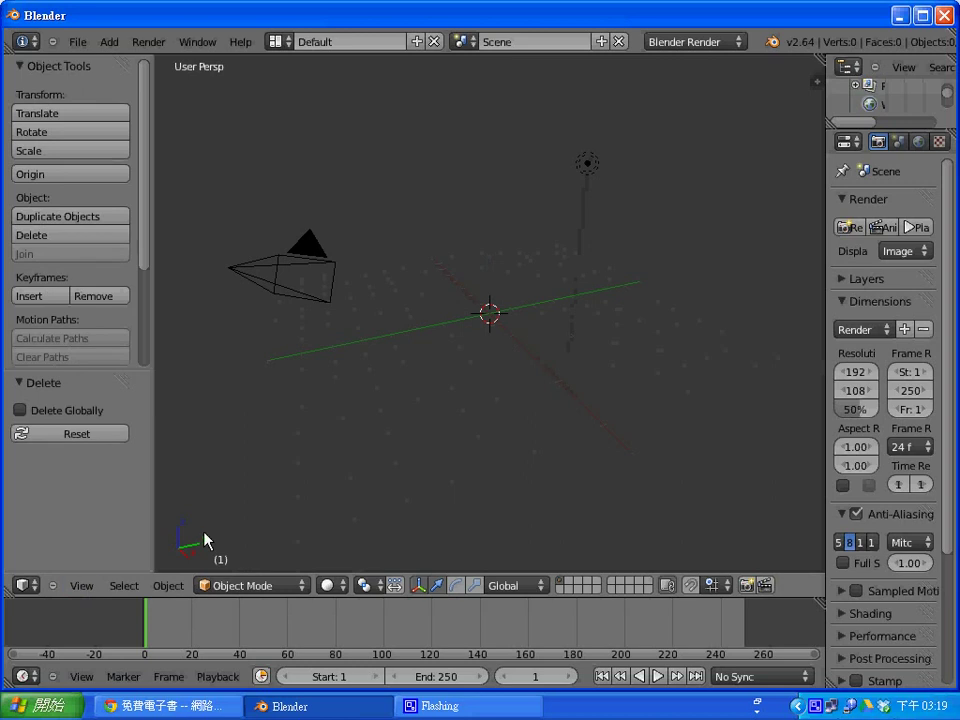
Switch the viewport to the Right view of the scene.
left_click(88, 587)
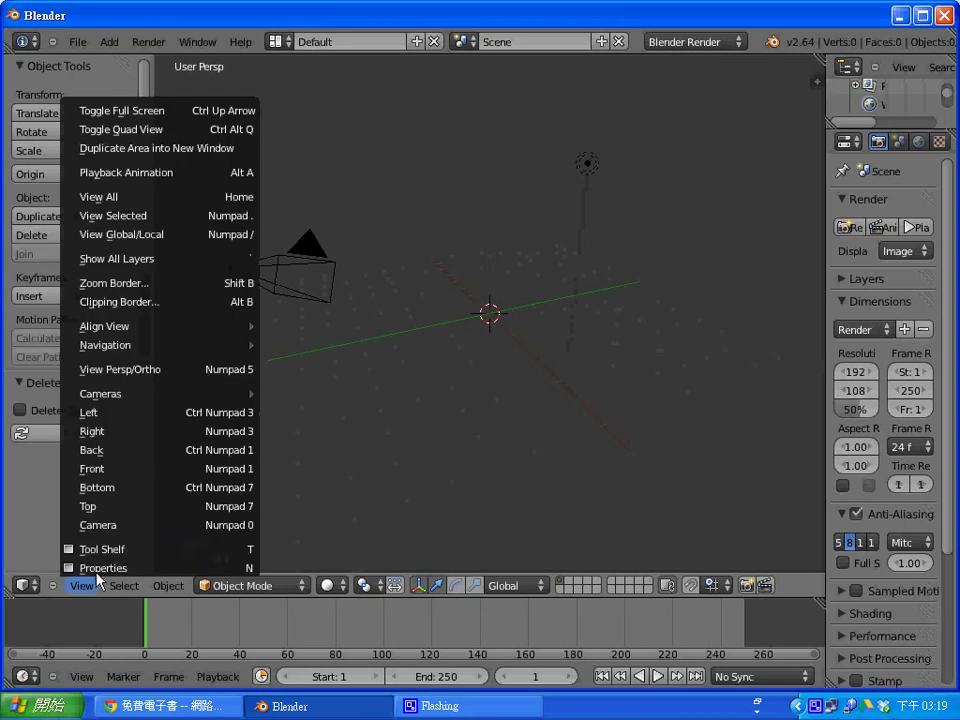
left_click(131, 434)
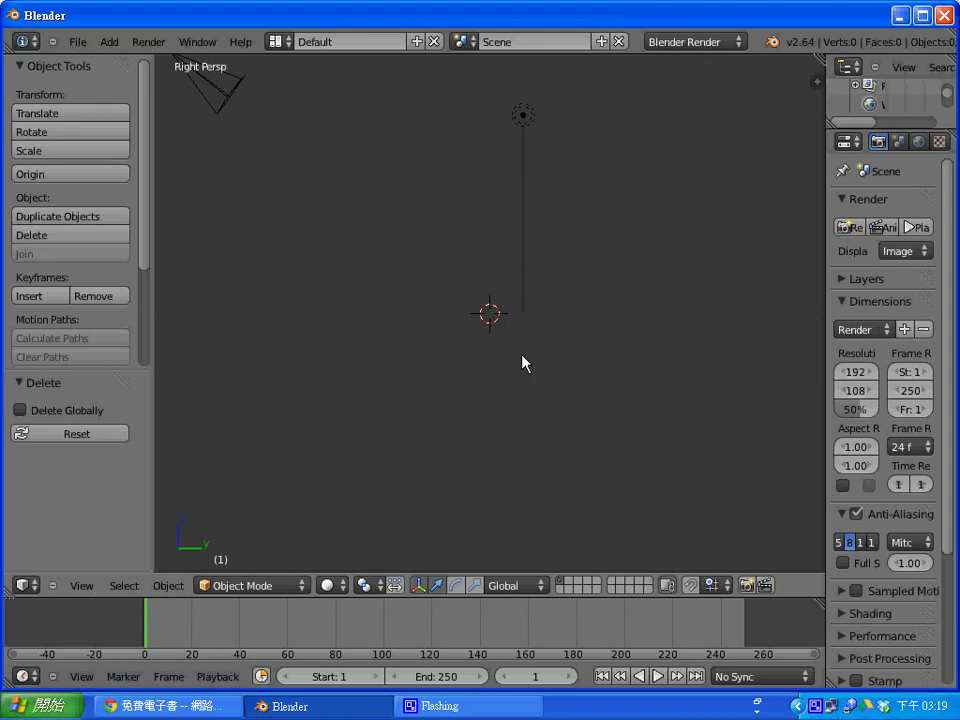
left_click(84, 586)
mouse_move(565, 333)
middle_mouse_down()
mouse_move(566, 411)
mouse_move(342, 487)
middle_mouse_up()
Make the right view orthographic, zoom in, and place the 3D cursor just above the ground line.
left_click(81, 586)
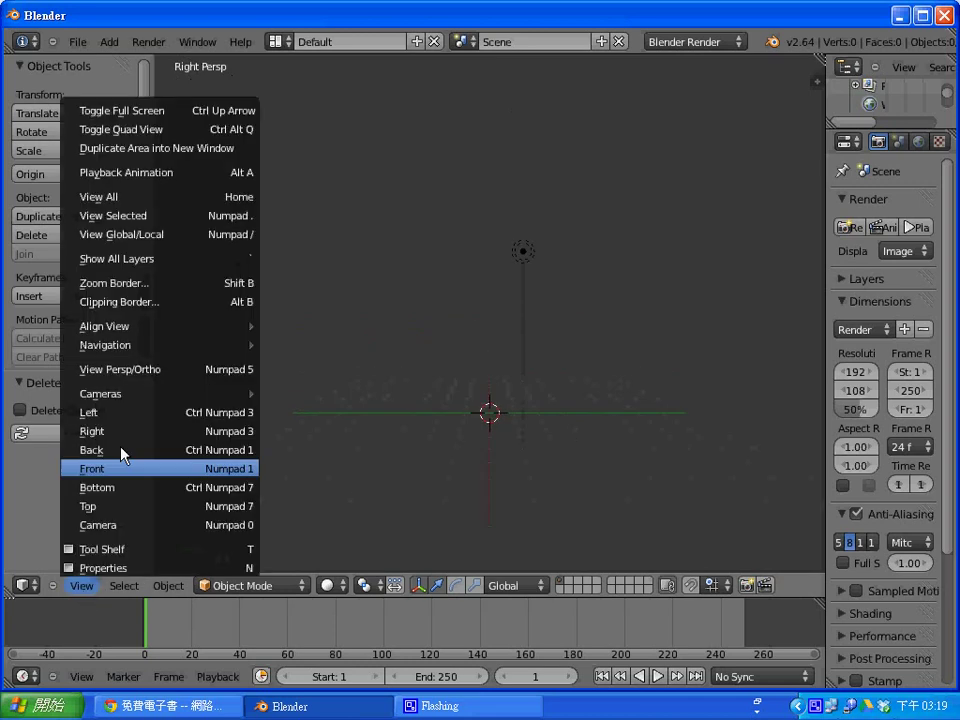
left_click(150, 378)
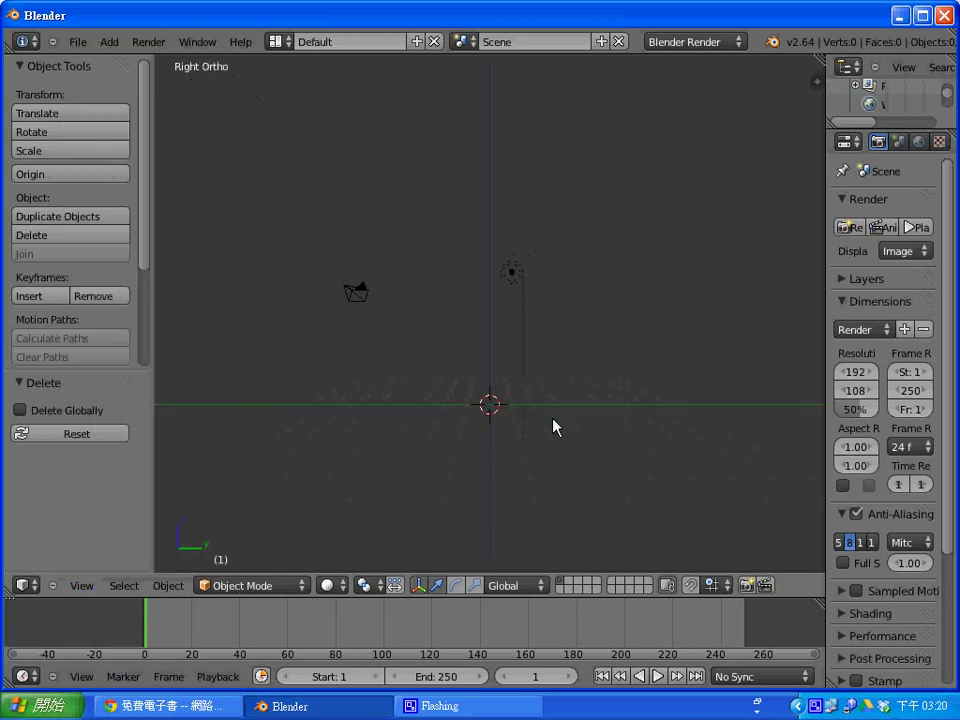
scroll(632, 354, "up", 2)
scroll(632, 354, "up", 3)
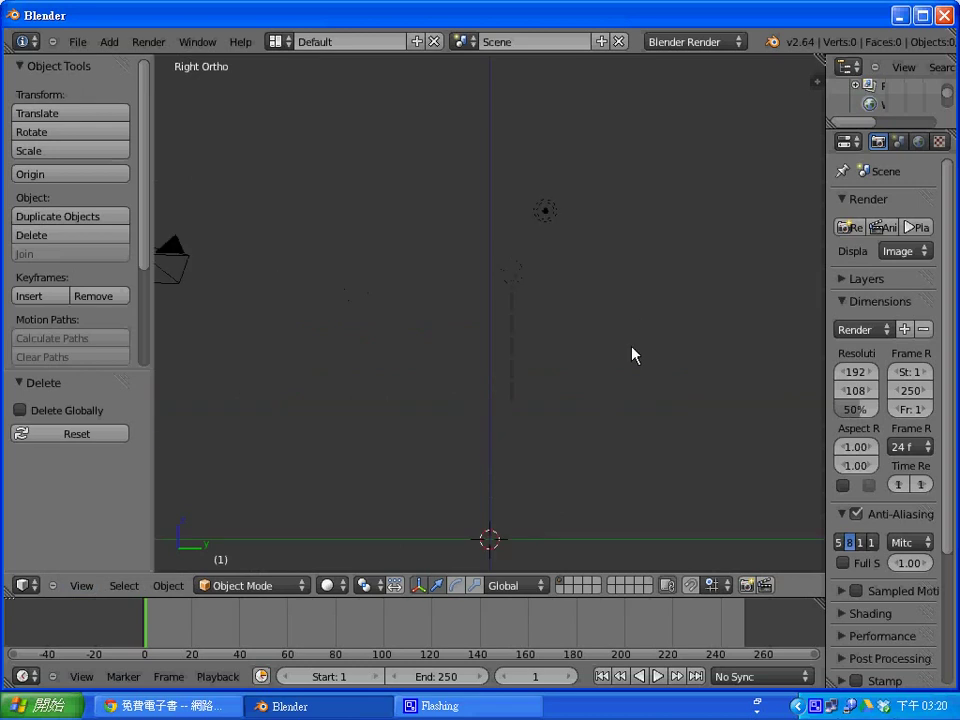
middle_click_drag(632, 354, 727, 336, "shift")
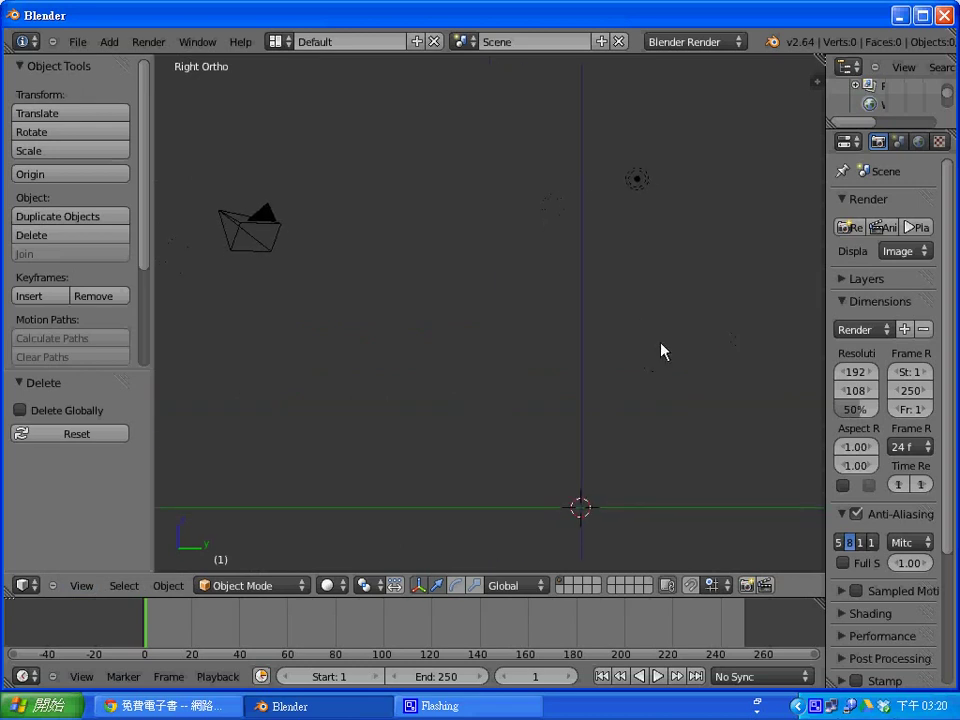
left_click(582, 444)
Add a UV sphere, then add a cylinder at a 3D cursor placed above it.
key("shift+a")
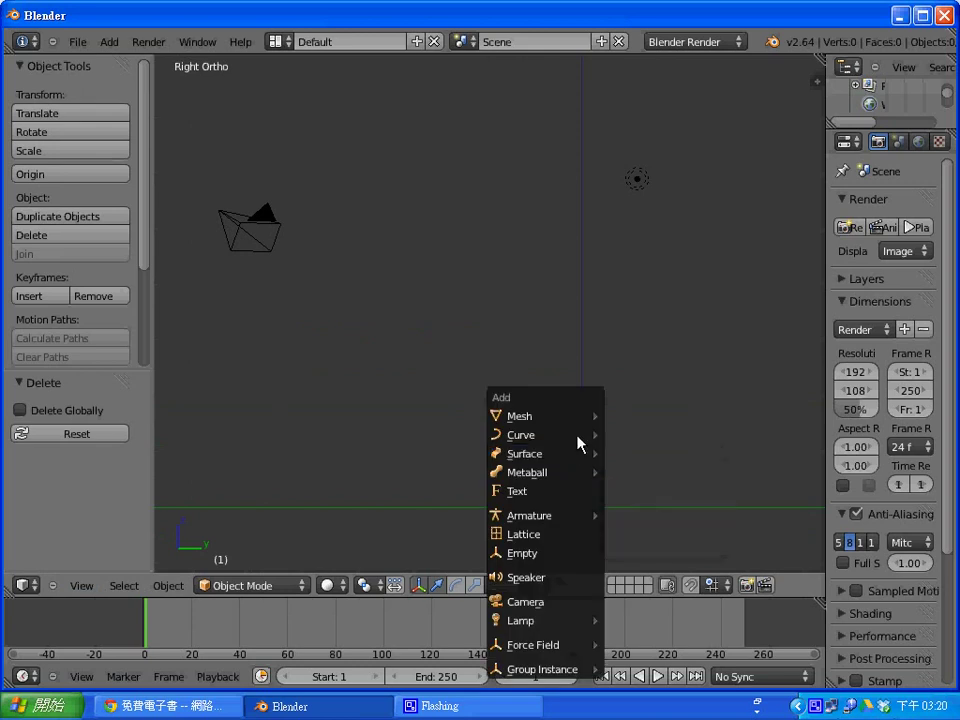
mouse_move(545, 416)
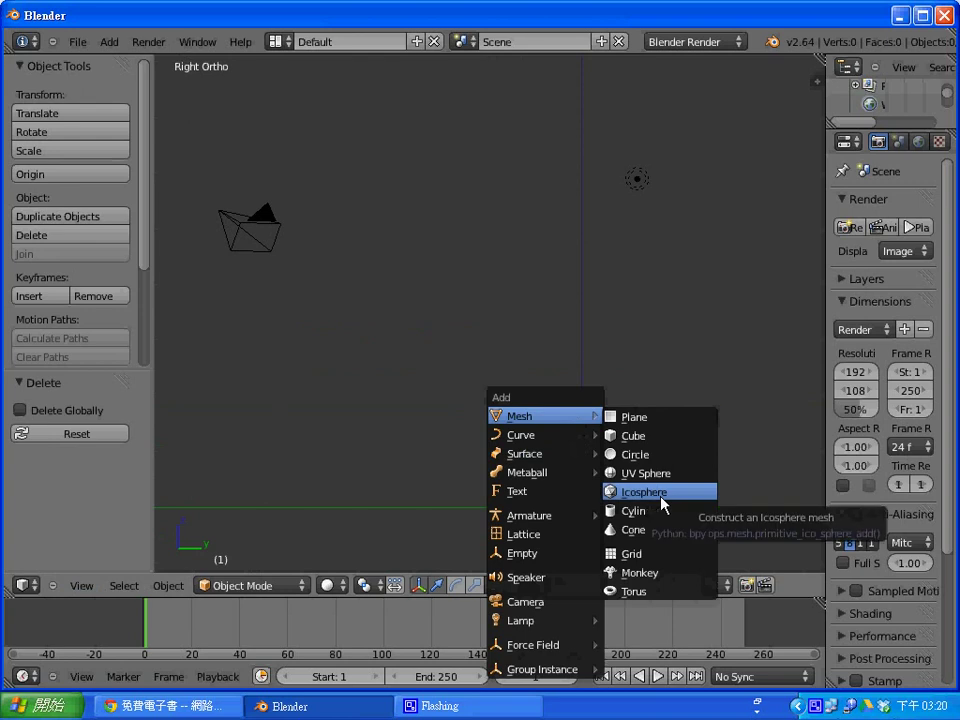
left_click(662, 477)
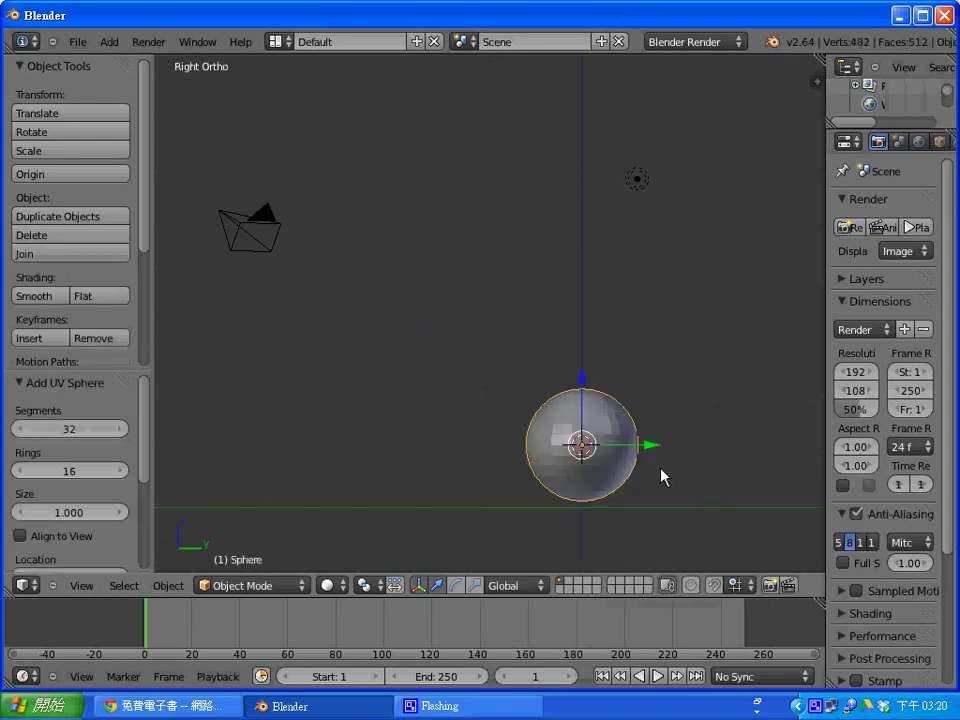
left_click(582, 298)
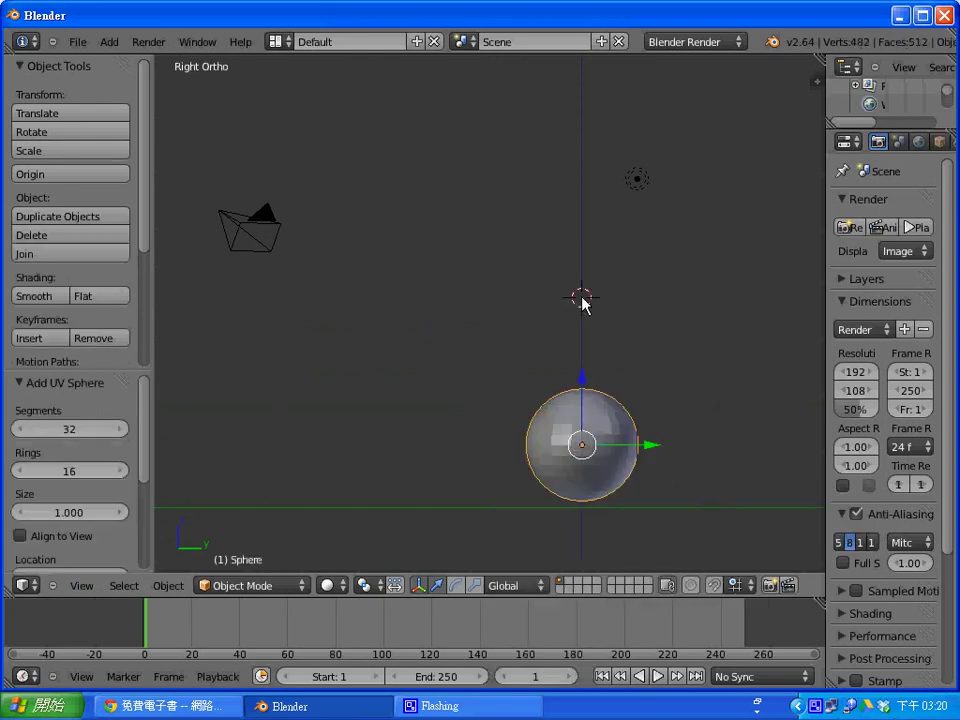
key("shift+a")
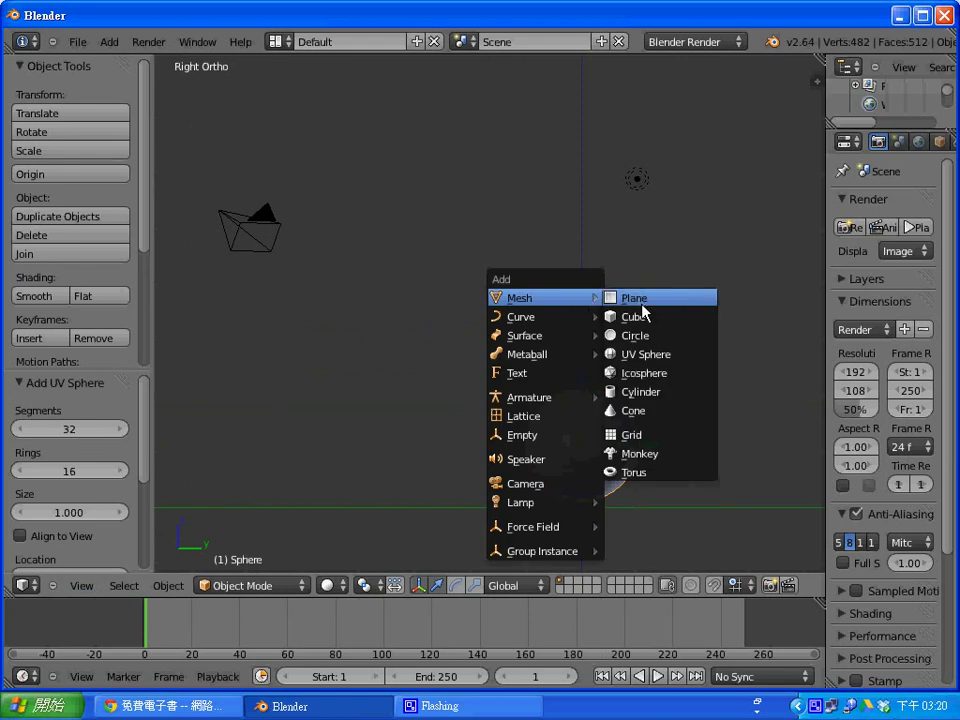
left_click(662, 393)
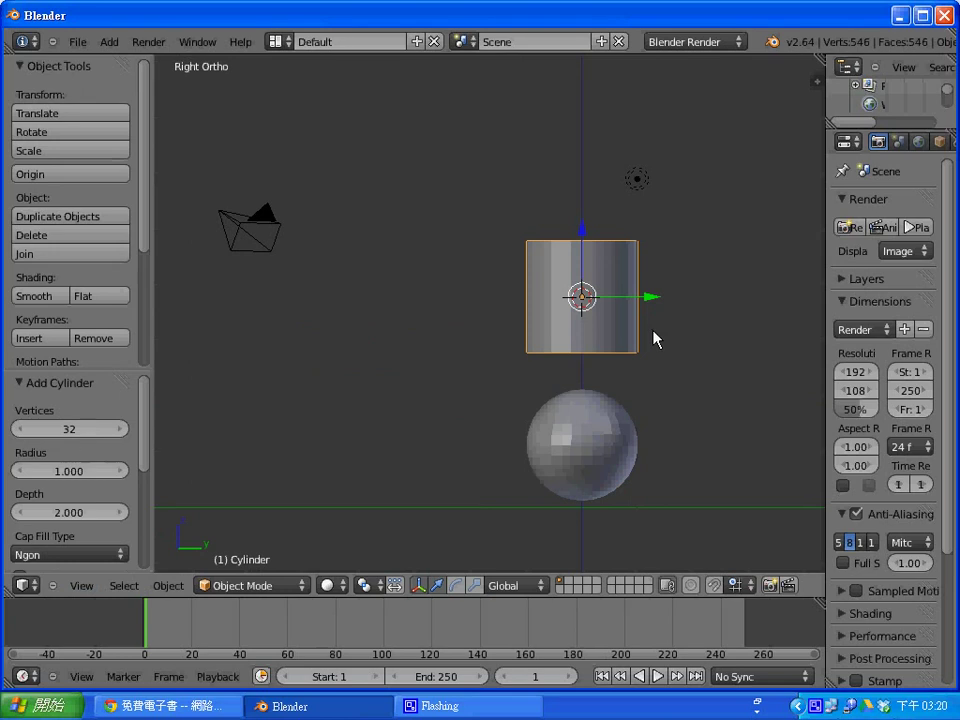
Rotate the cylinder 90° about X, shrink it to about 0.218, and stretch it along Y.
type("rx90")
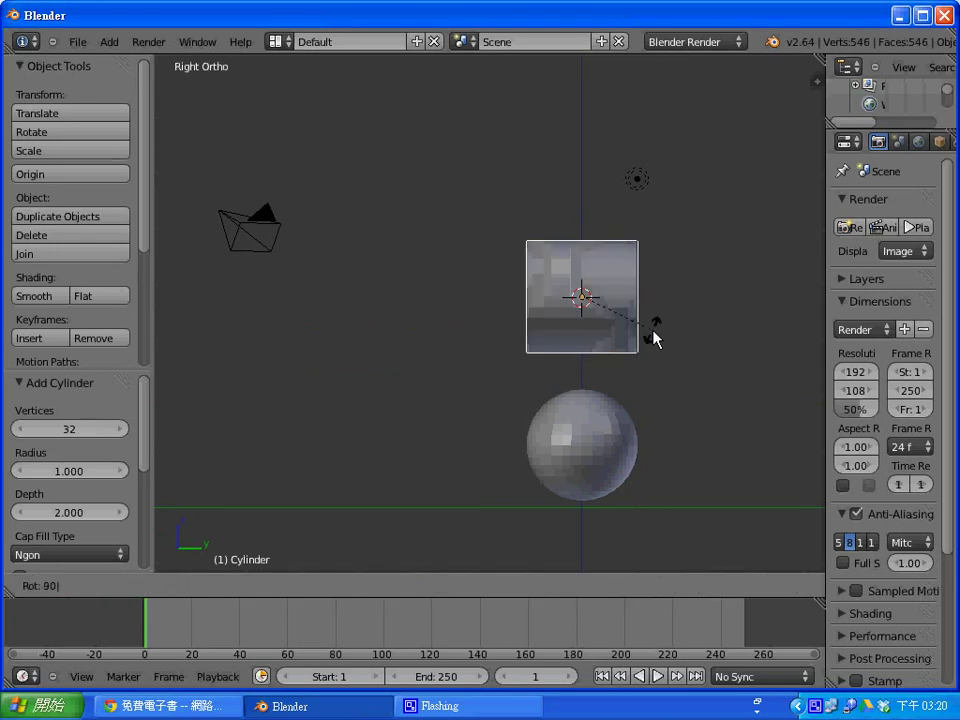
key("Return")
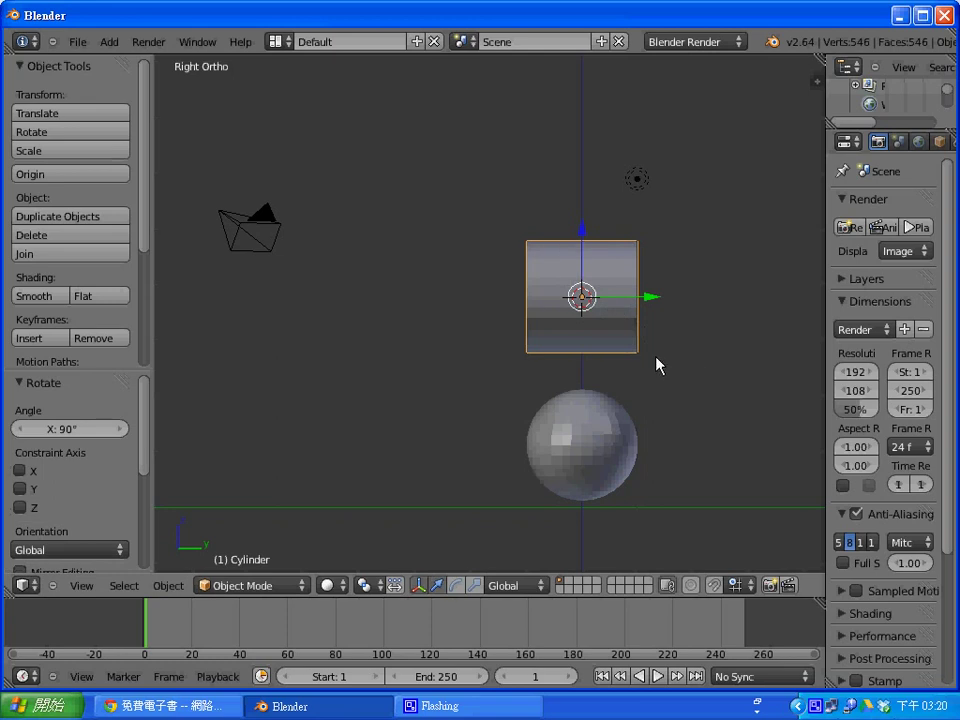
key("s")
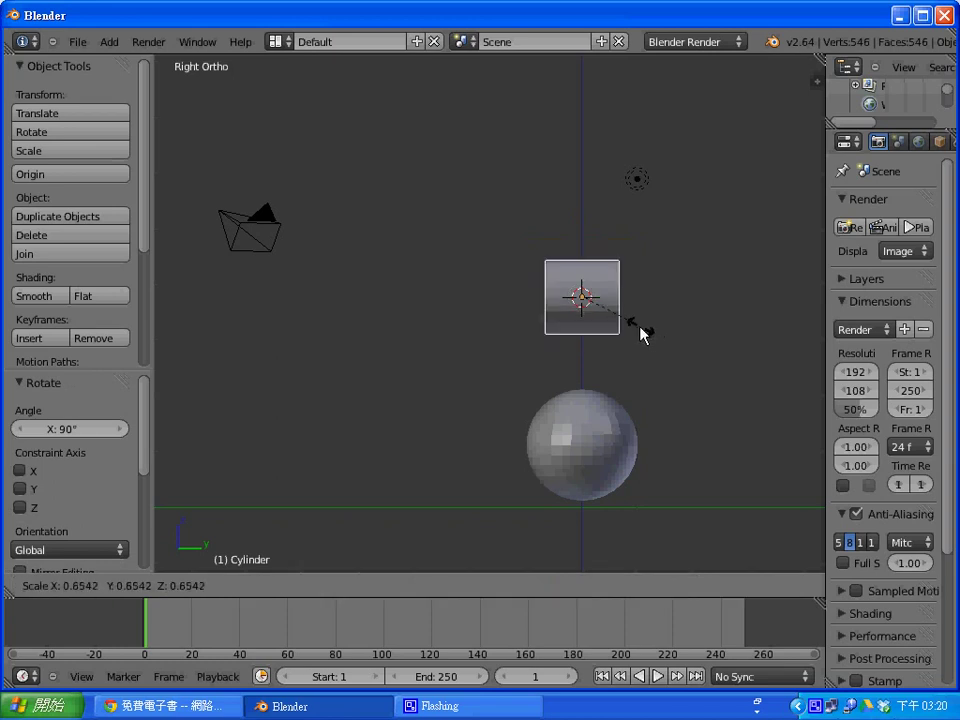
left_click(600, 317)
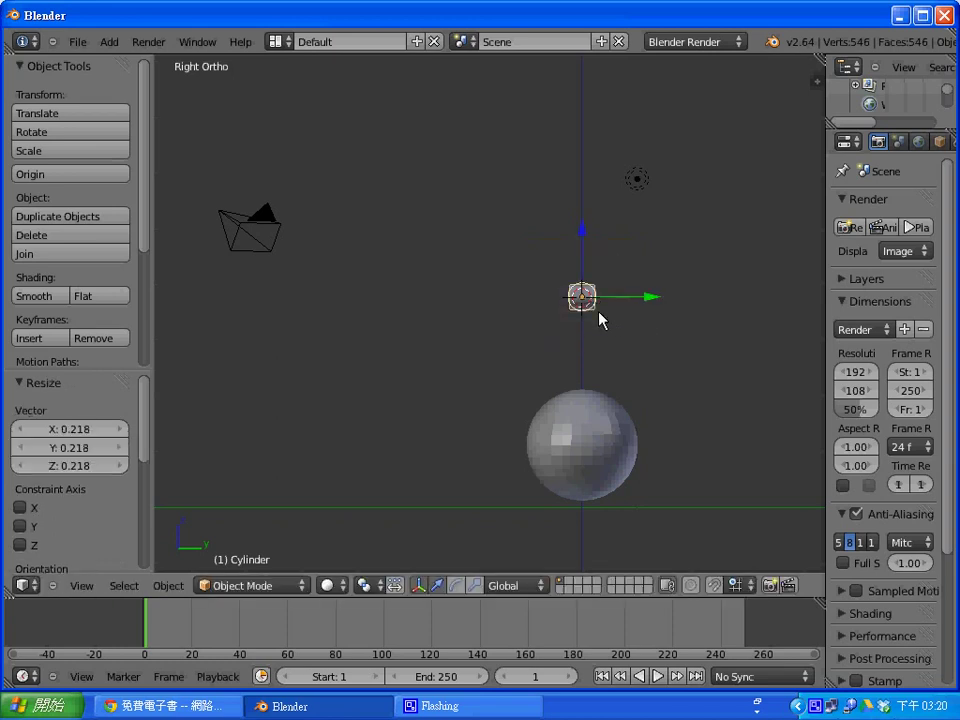
key("s")
key("y")
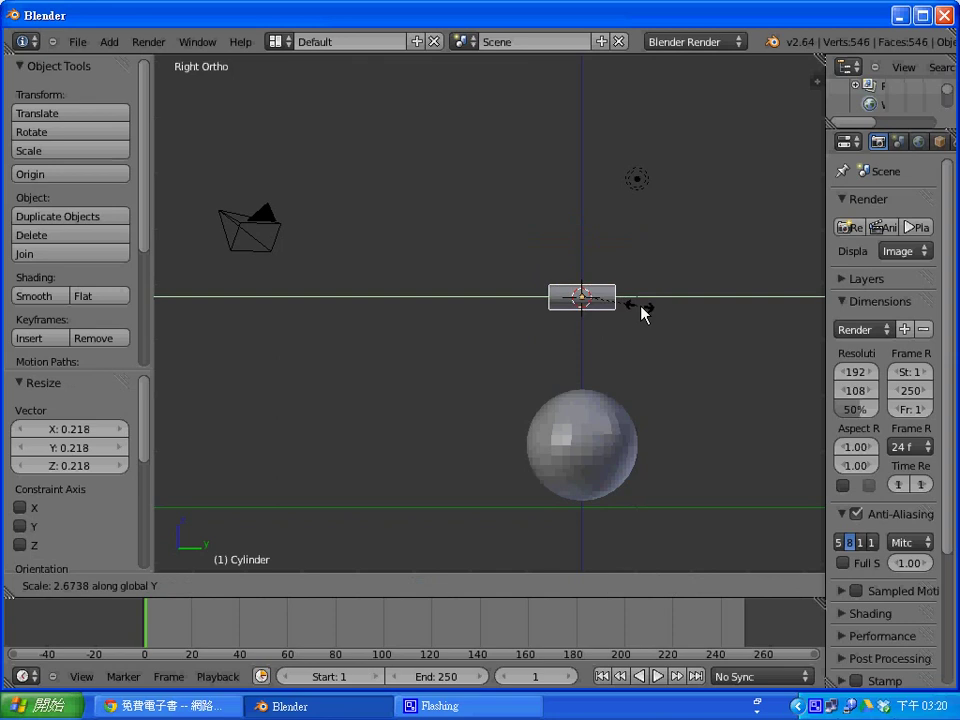
left_click(737, 317)
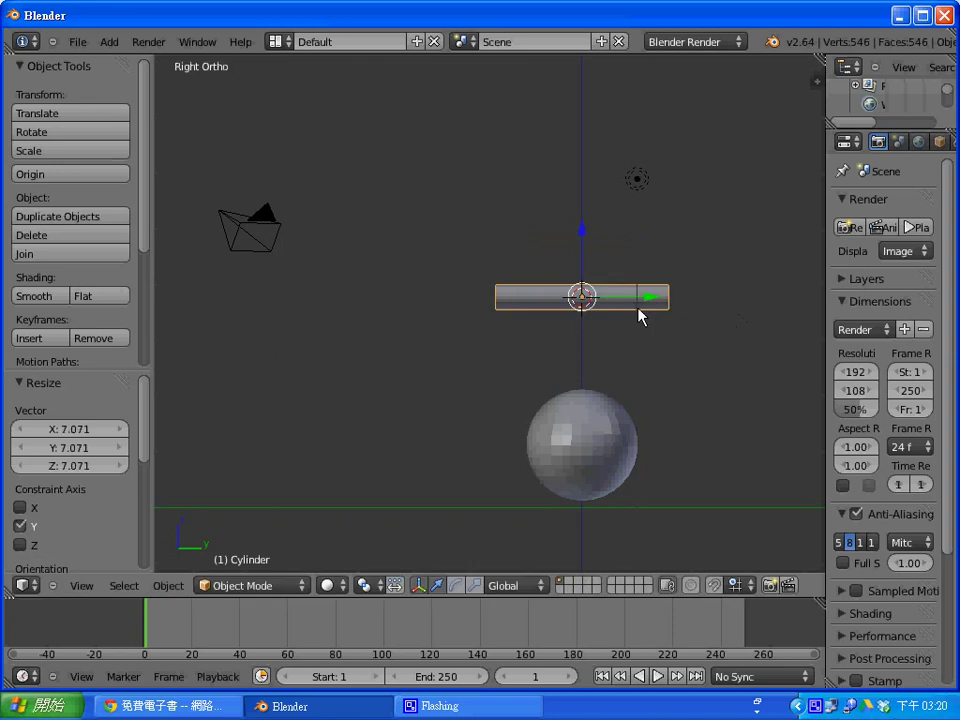
Widen the bar further along Y, flatten it to 0.447 in Z, and lower it just above the sphere.
key("s")
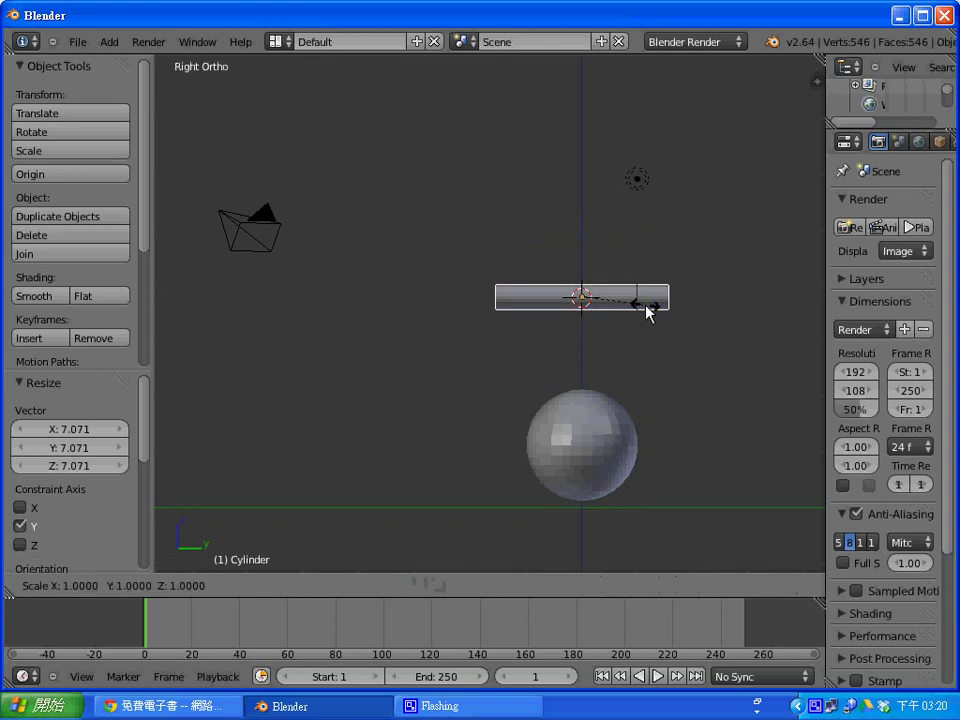
key("y")
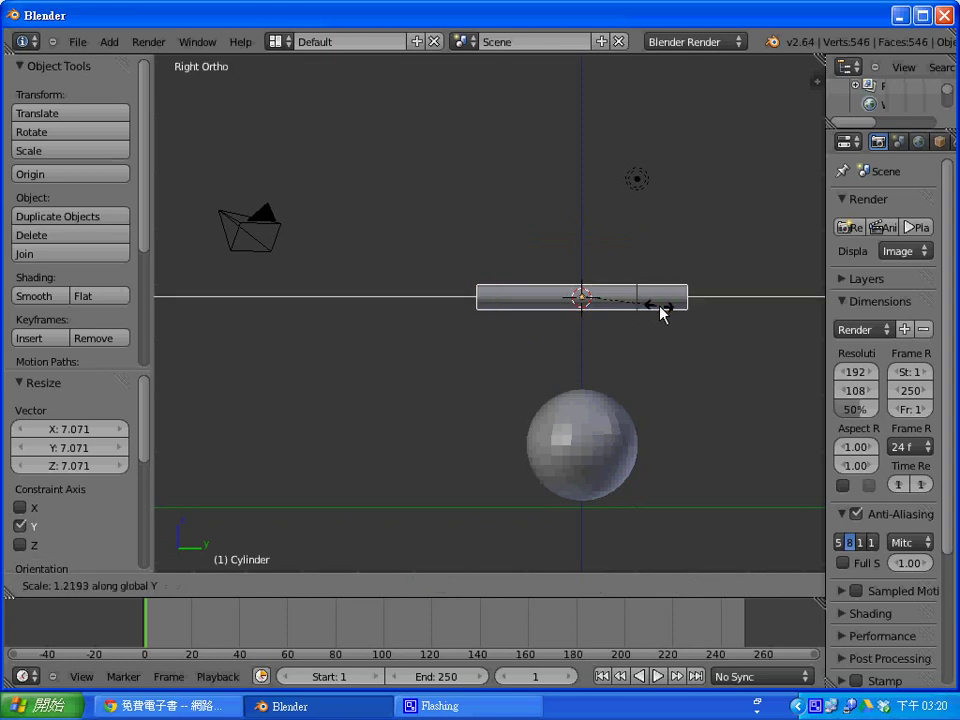
left_click(662, 311)
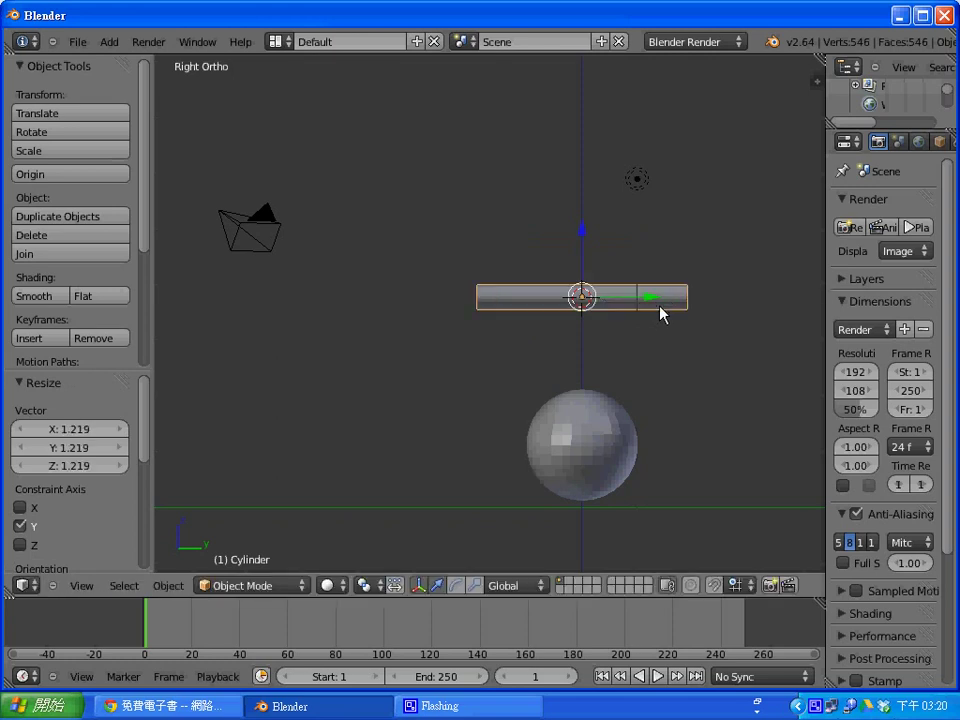
key("s")
key("z")
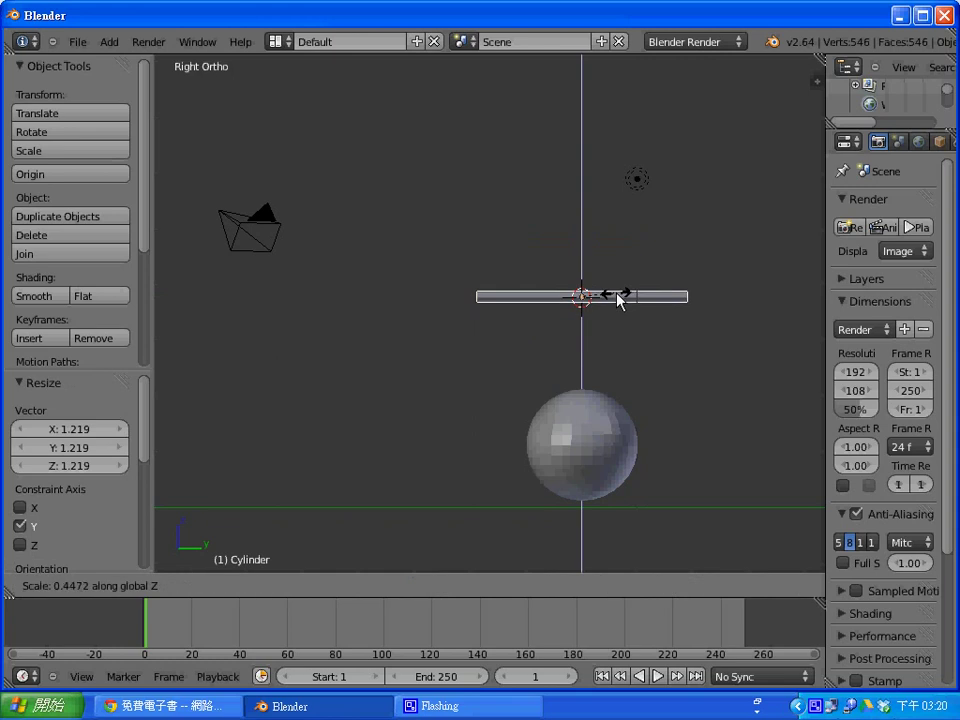
left_click(617, 298)
key("g")
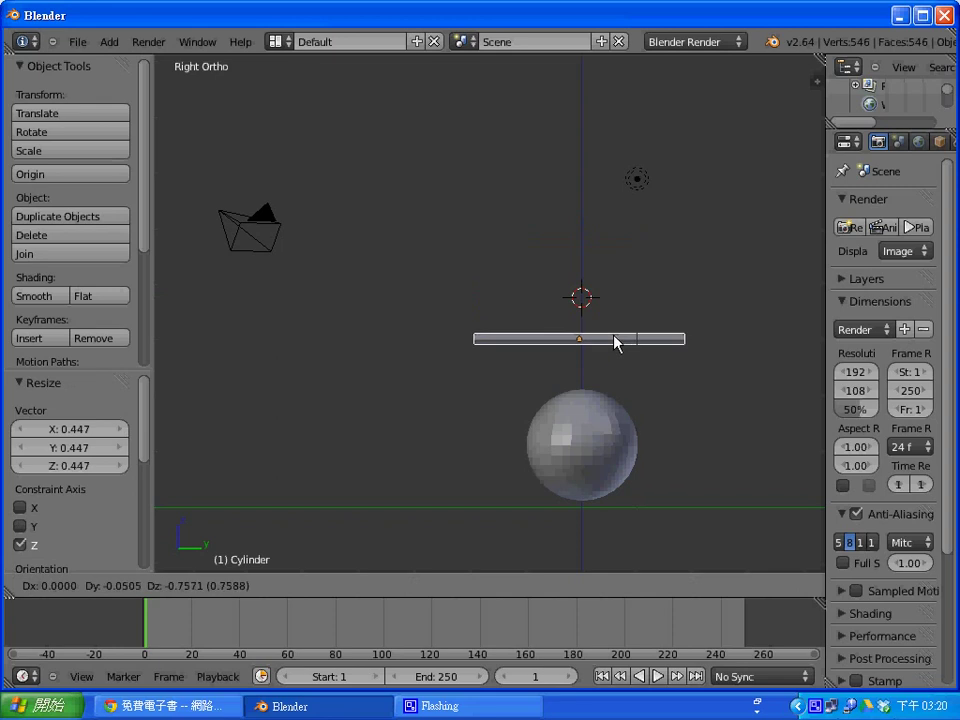
left_click(617, 345)
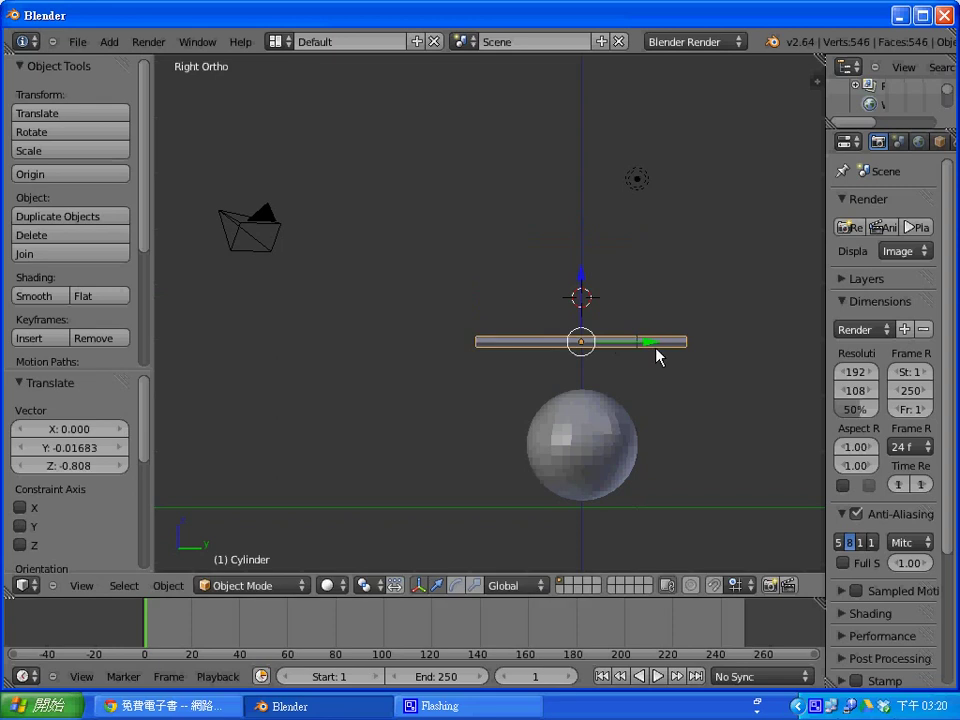
right_click(611, 443)
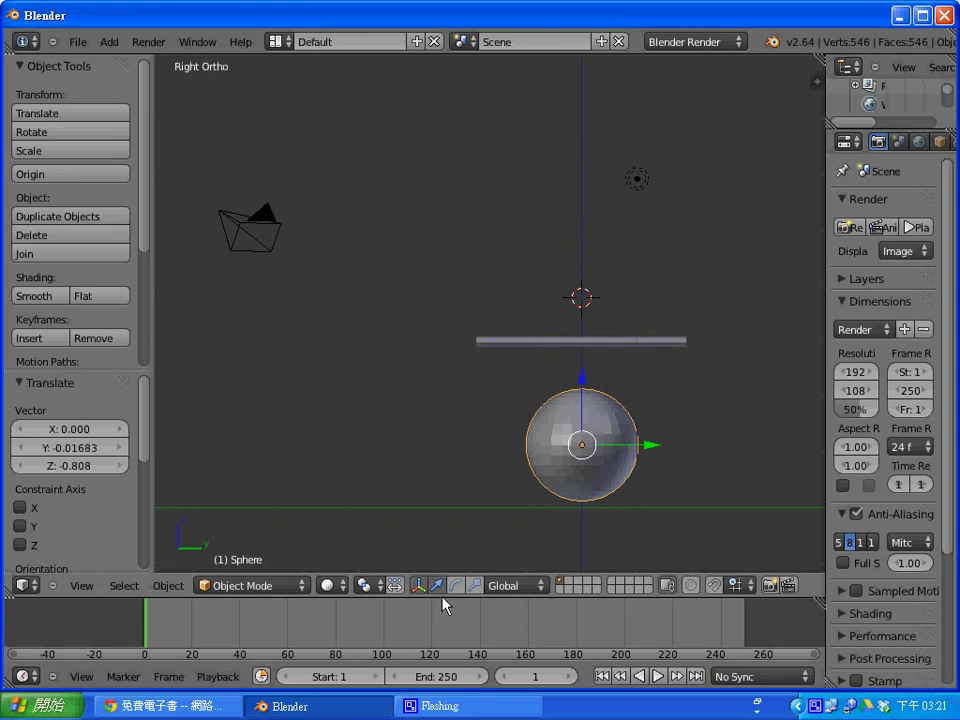
Add a single driver to the cylinder bar's Z rotation in the Object properties.
key("t")
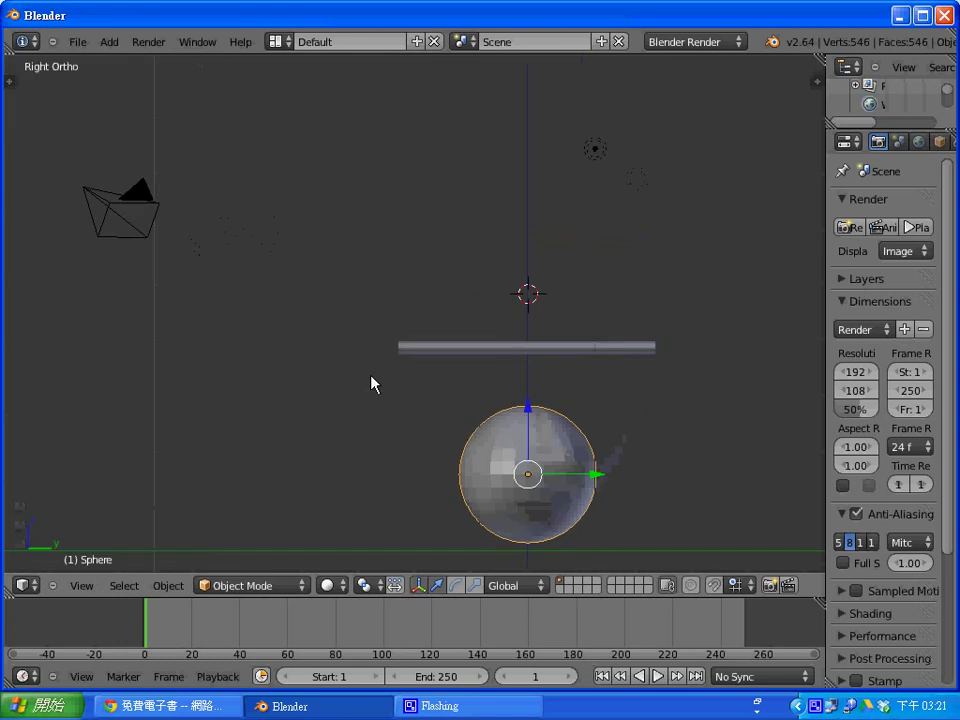
right_click(586, 352)
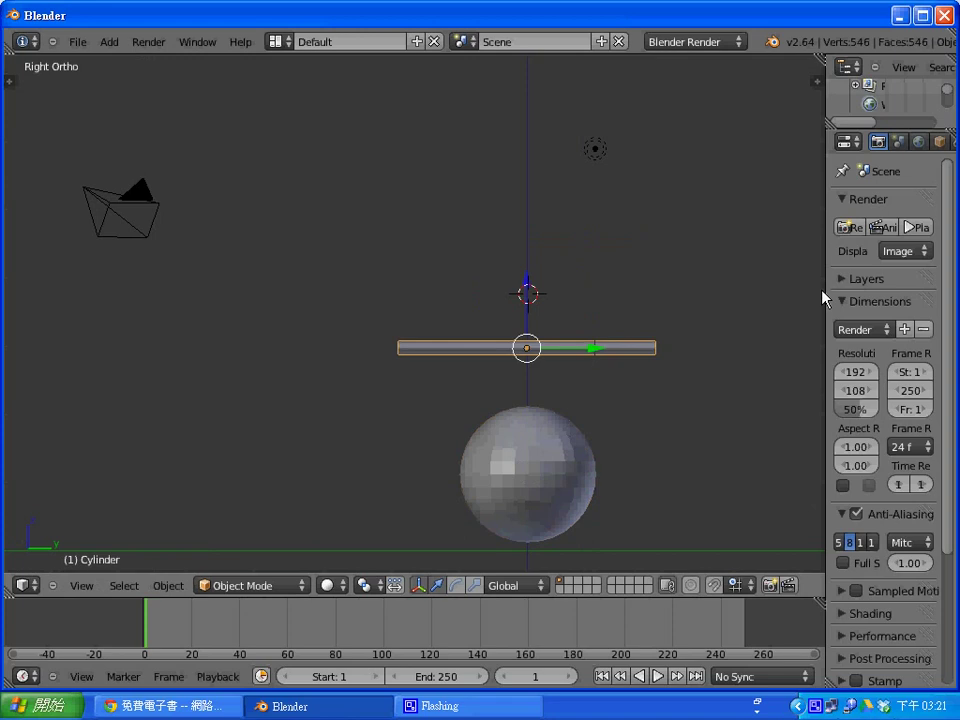
left_click_drag(812, 290, 716, 288)
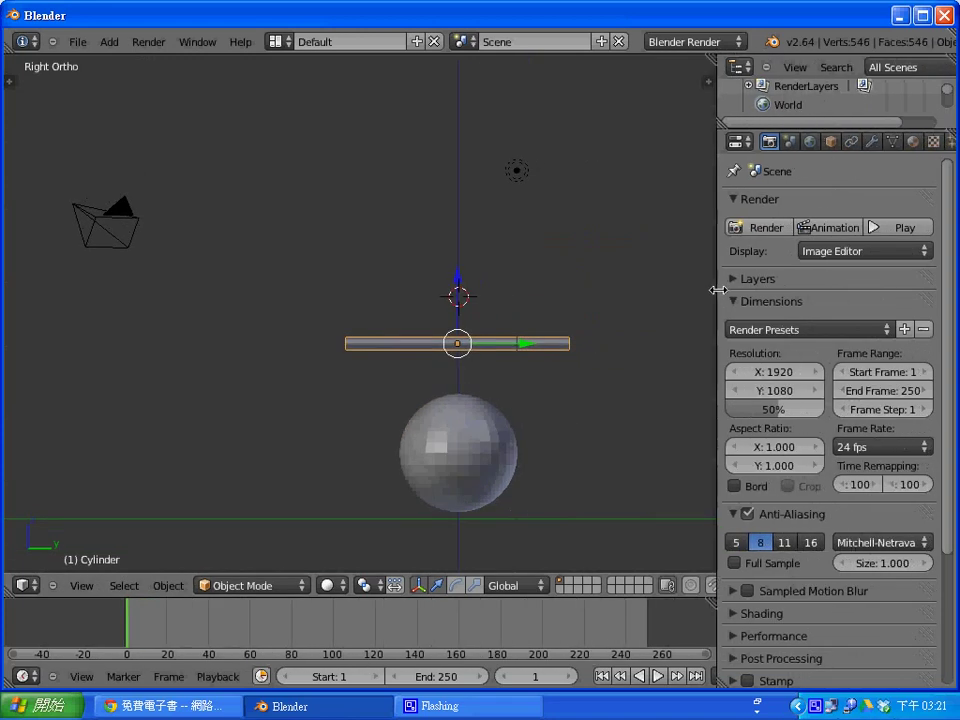
left_click(830, 141)
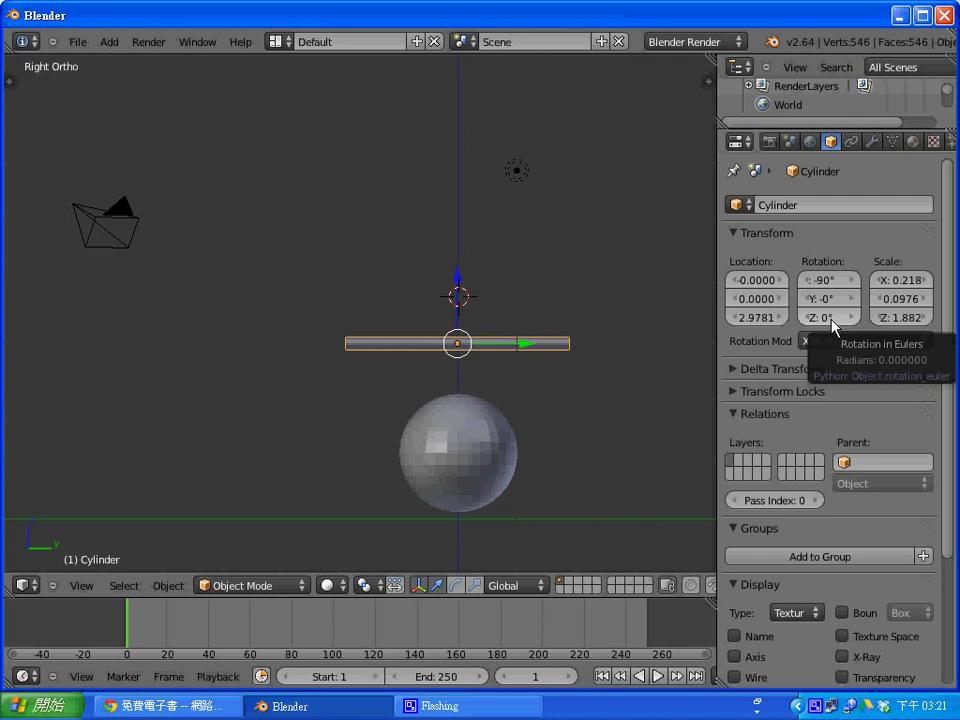
right_click(833, 322)
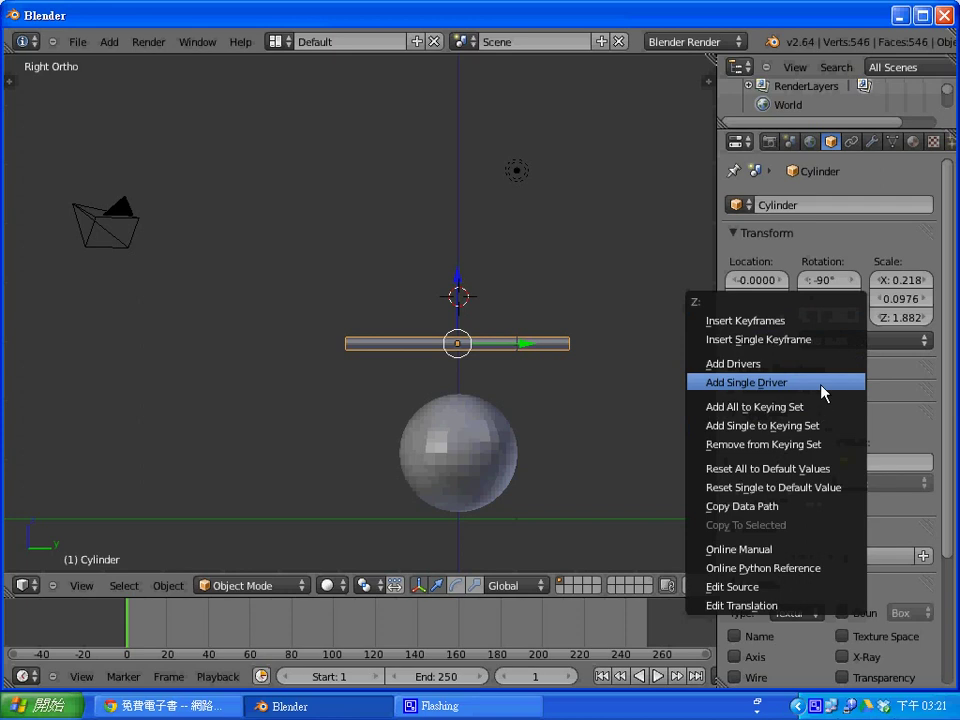
left_click(760, 384)
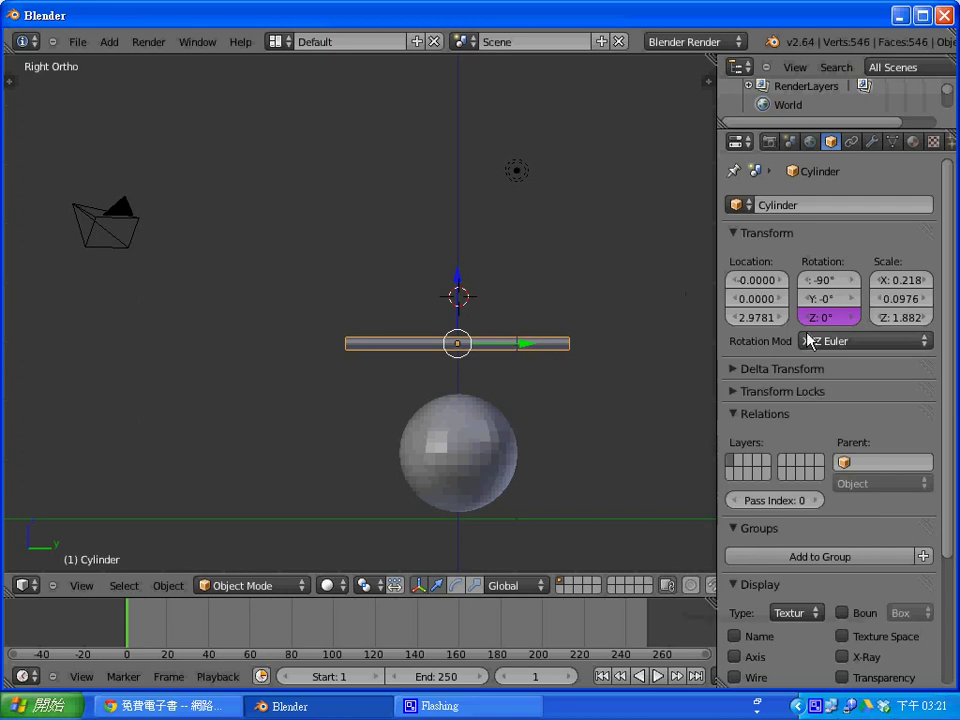
Split the 3D view area into two side-by-side views.
right_click(309, 598)
left_click(309, 598)
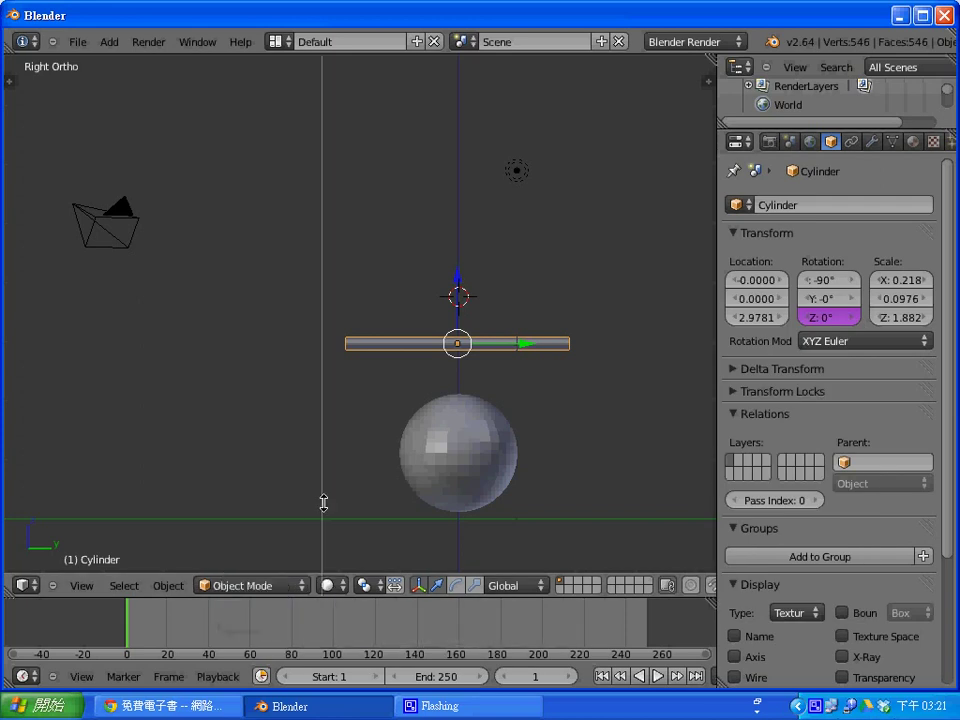
left_click(334, 500)
Turn the left view into a Graph Editor in Drivers mode with the settings sidebar shown.
left_click(28, 586)
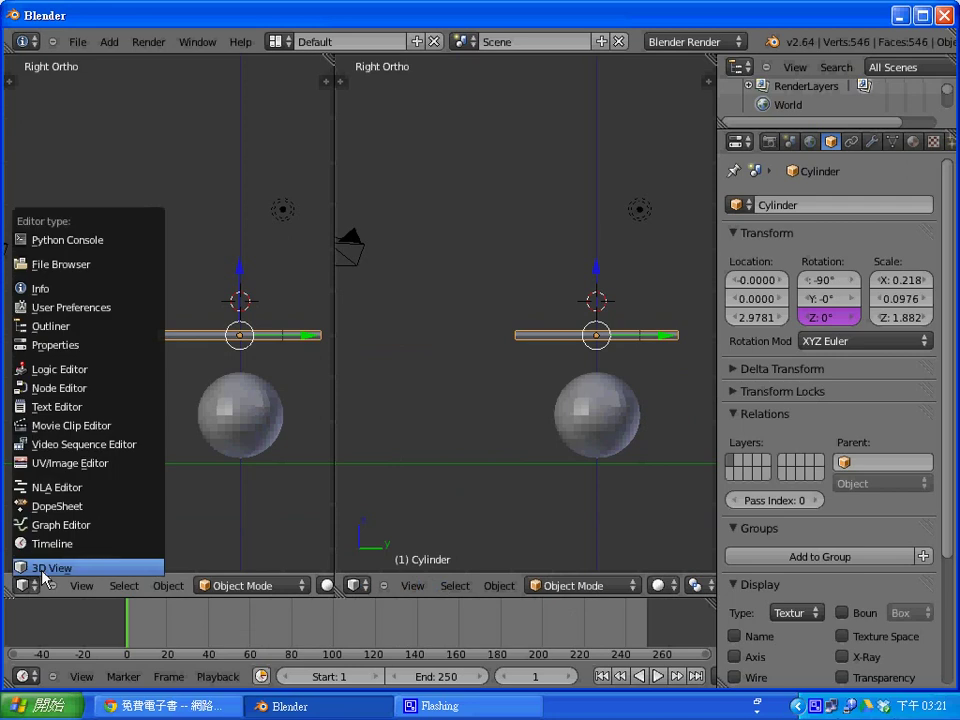
left_click(136, 526)
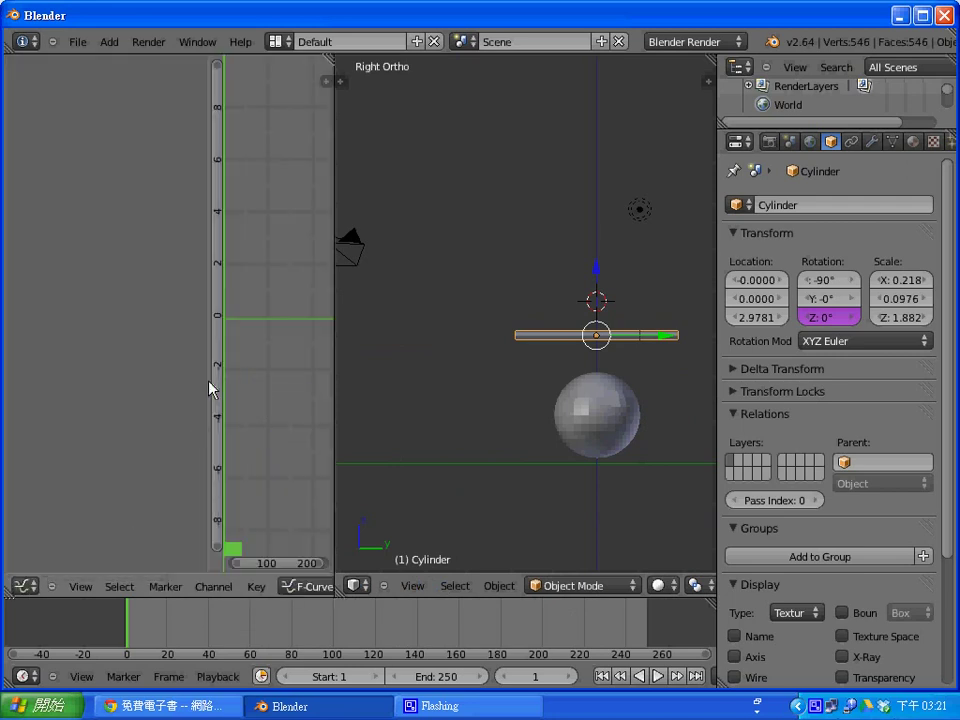
left_click_drag(210, 385, 135, 372)
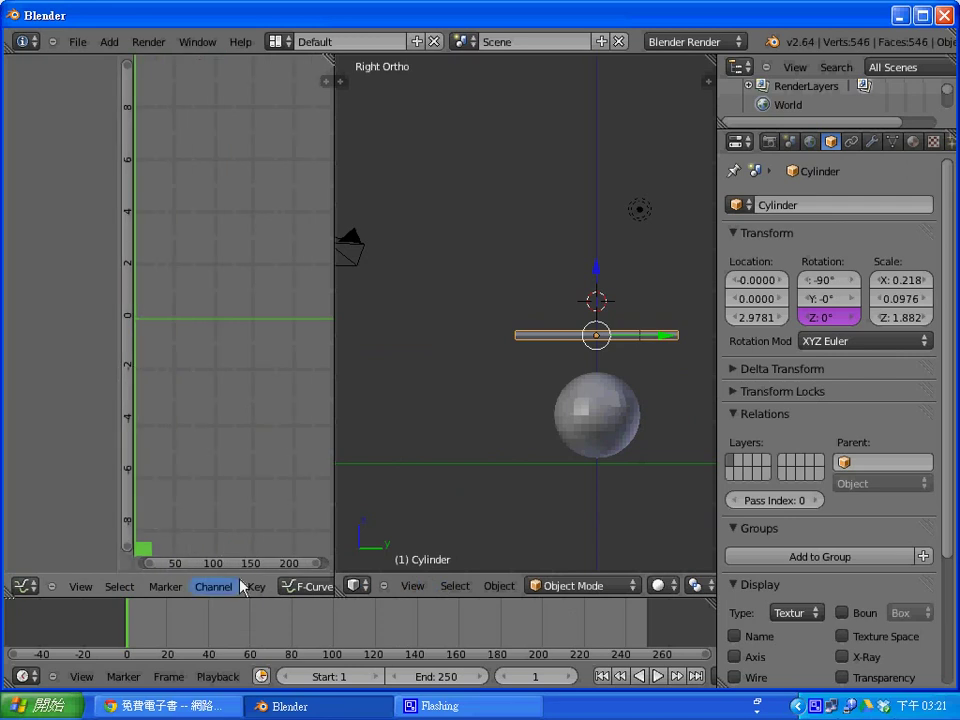
left_click(309, 587)
left_click(313, 547)
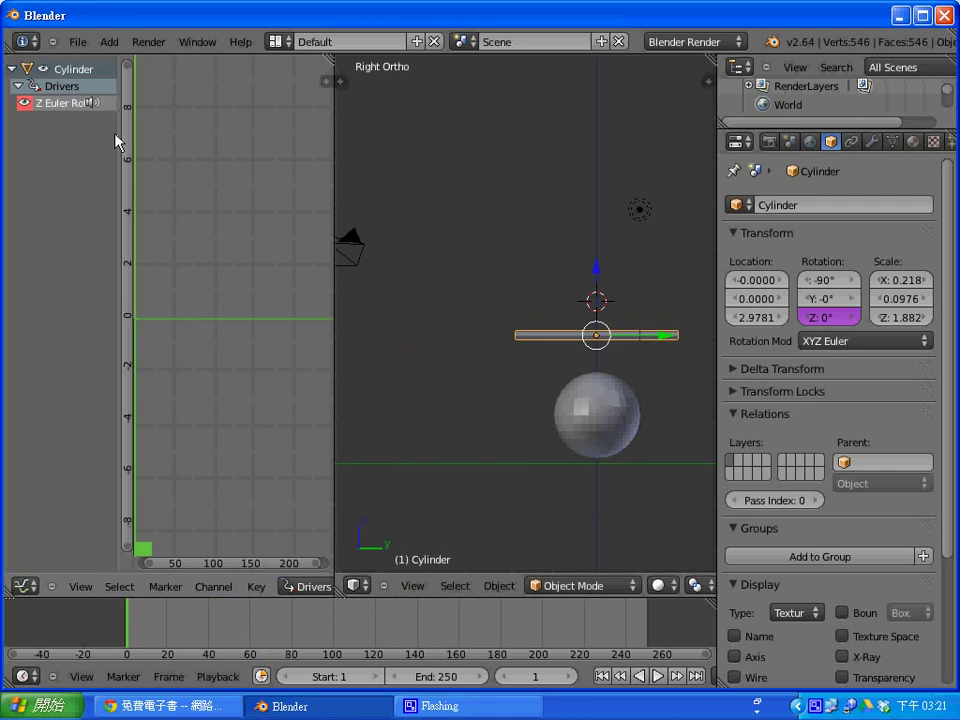
left_click(326, 81)
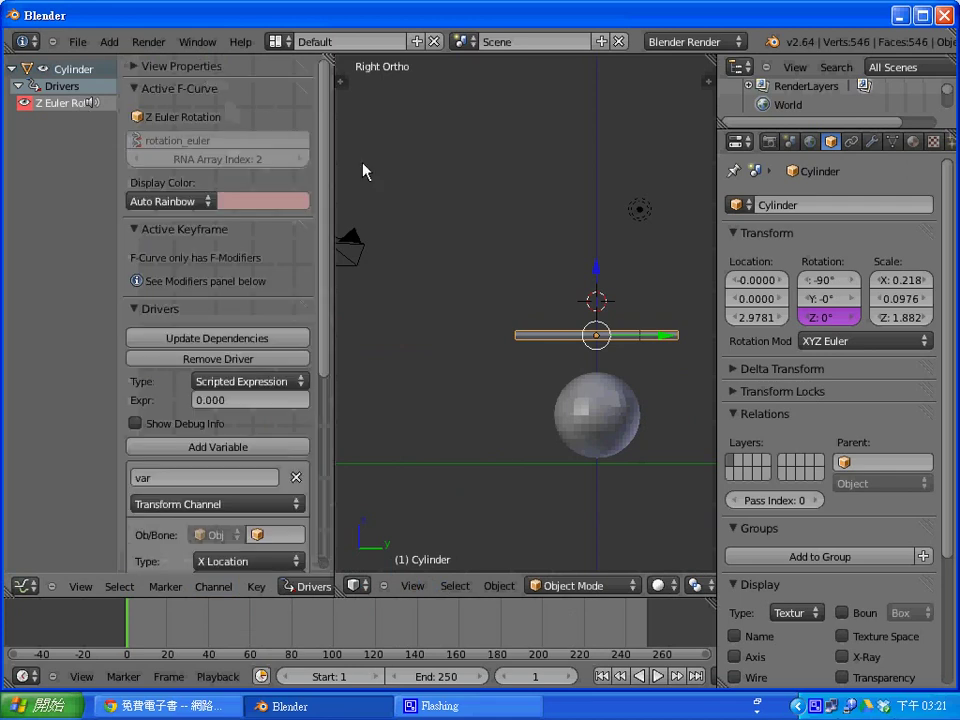
mouse_move(326, 176)
left_mouse_down()
mouse_move(324, 311)
mouse_move(324, 250)
left_mouse_up()
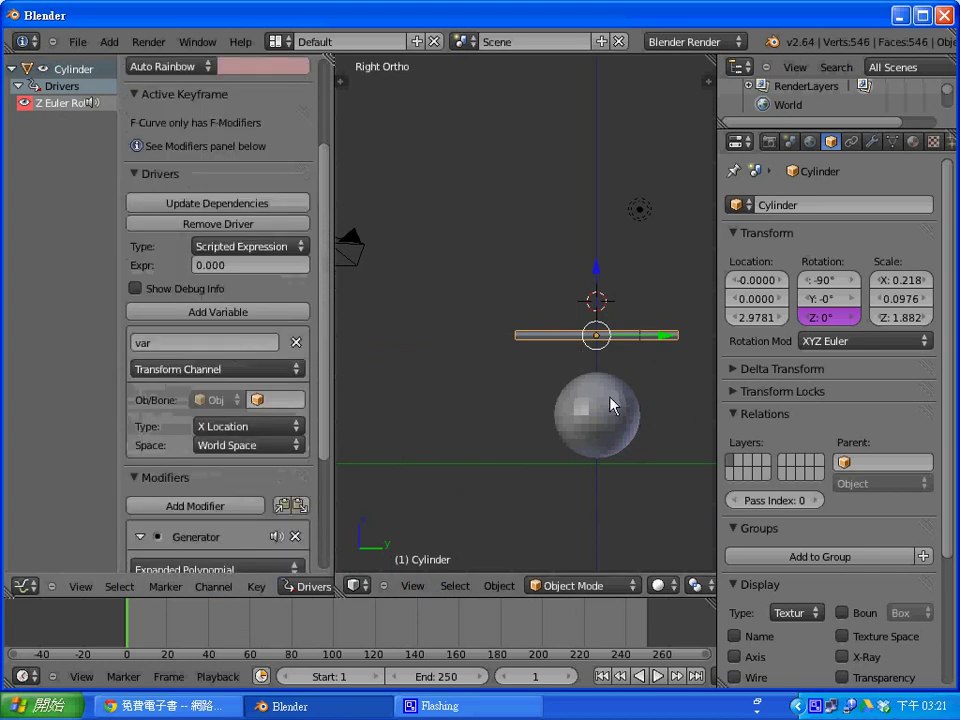
Rename the cylinder bar object to 'wing'.
right_click(611, 405)
right_click(616, 340)
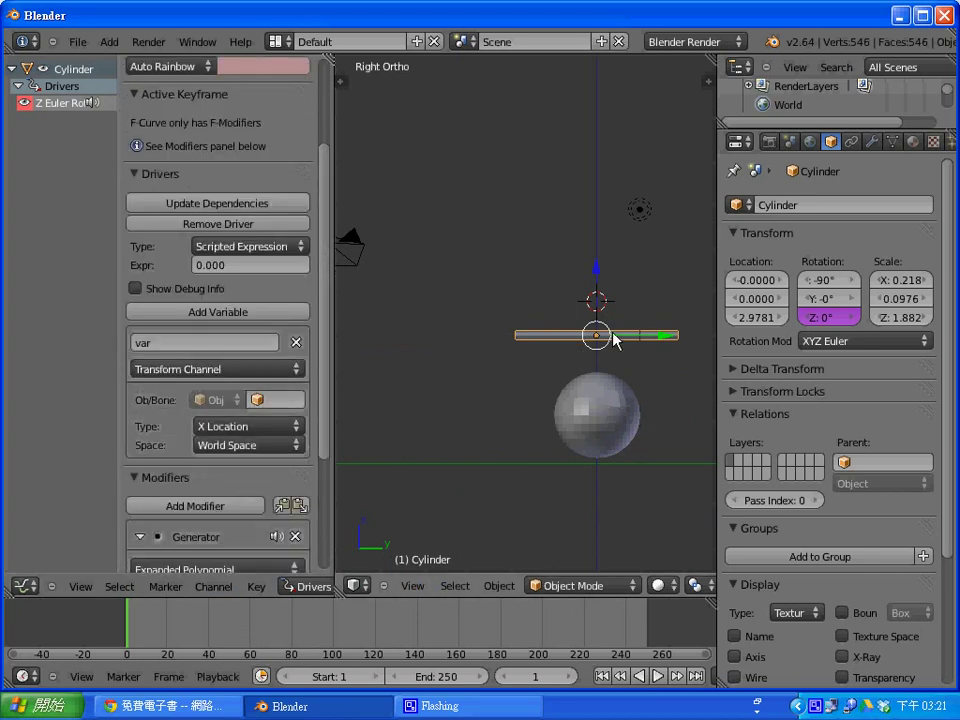
left_click(818, 205)
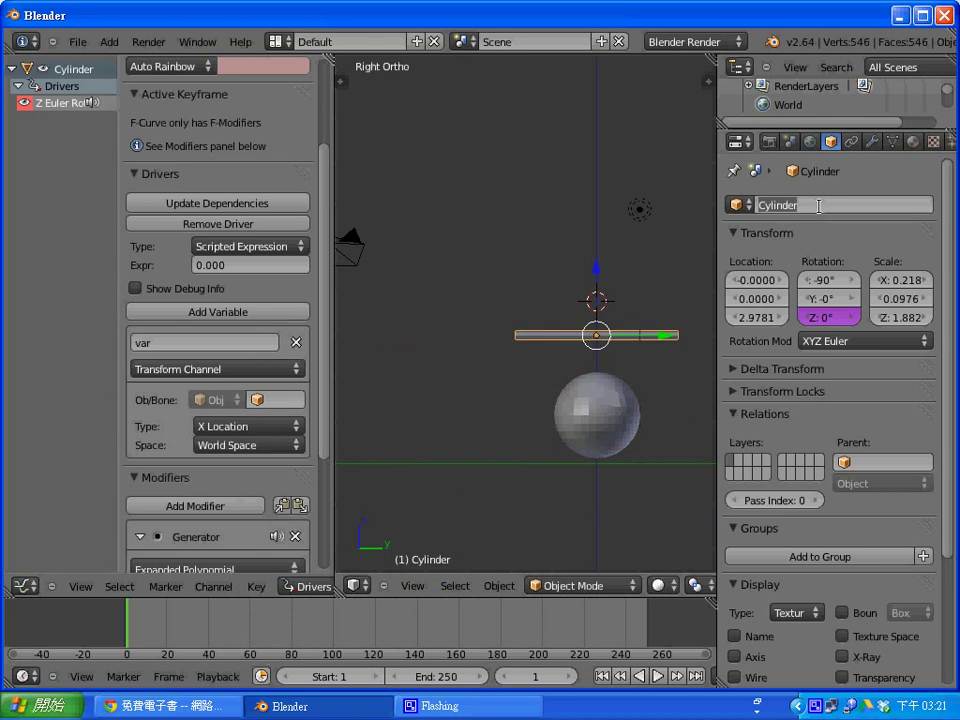
type("wing")
key("Return")
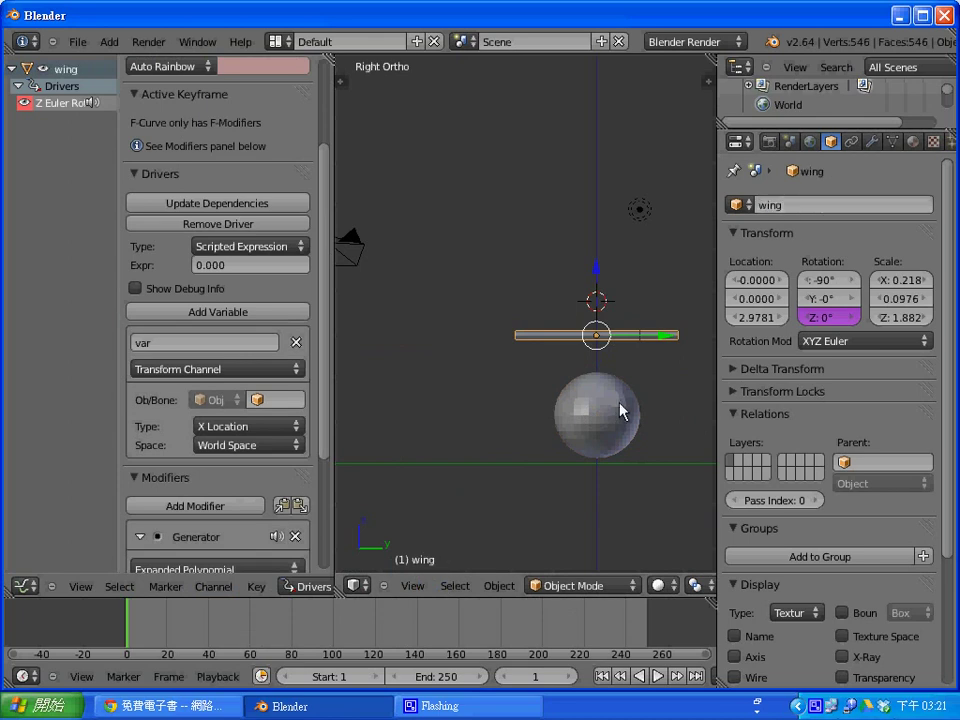
Rename the sphere object to 'body'.
right_click(622, 410)
left_click(812, 204)
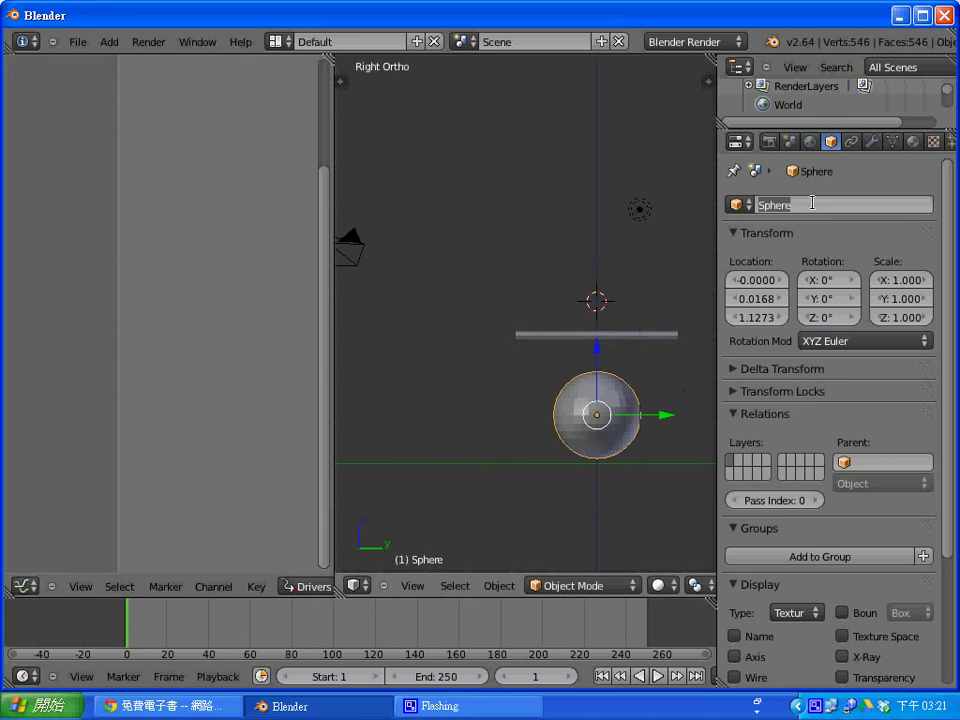
type("body")
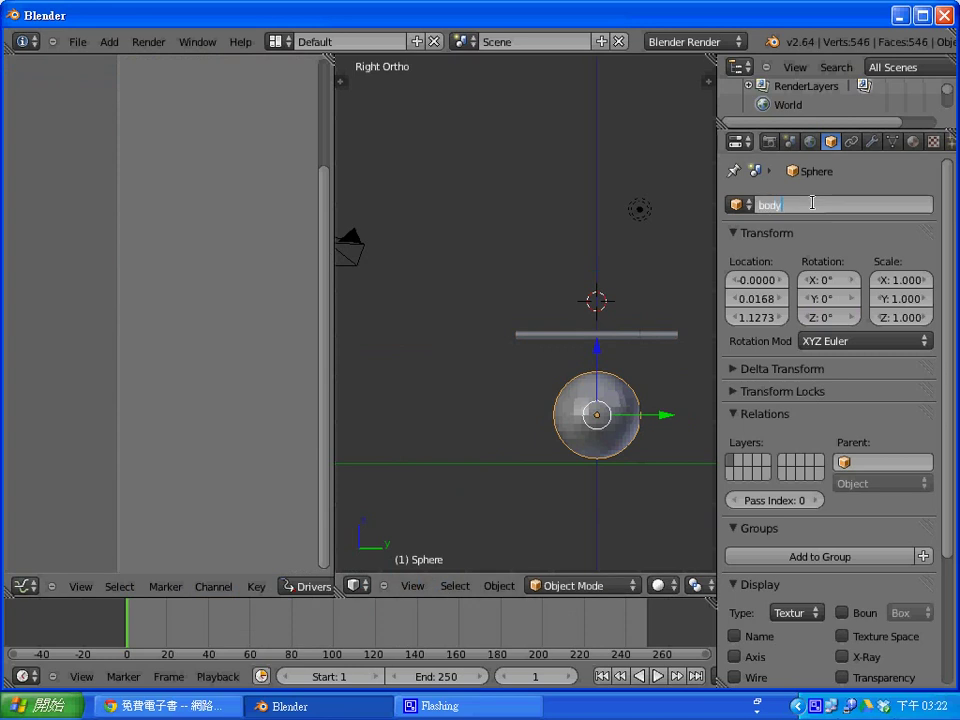
key("Return")
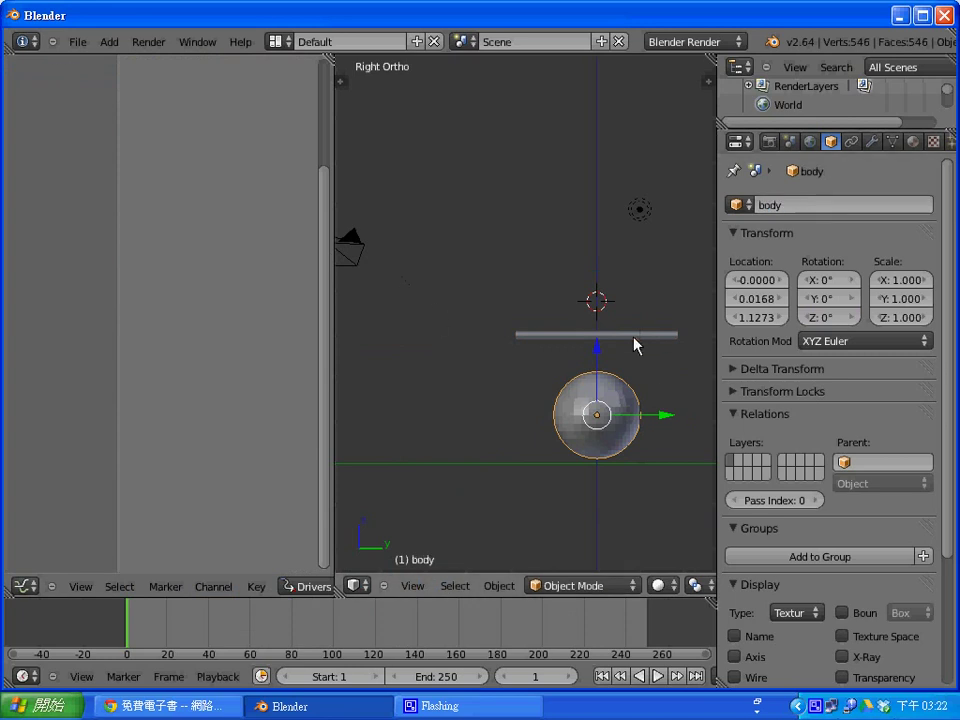
Set the wing driver variable to read body's Y Location, with expression 'var'.
right_click(634, 338)
left_click(257, 401)
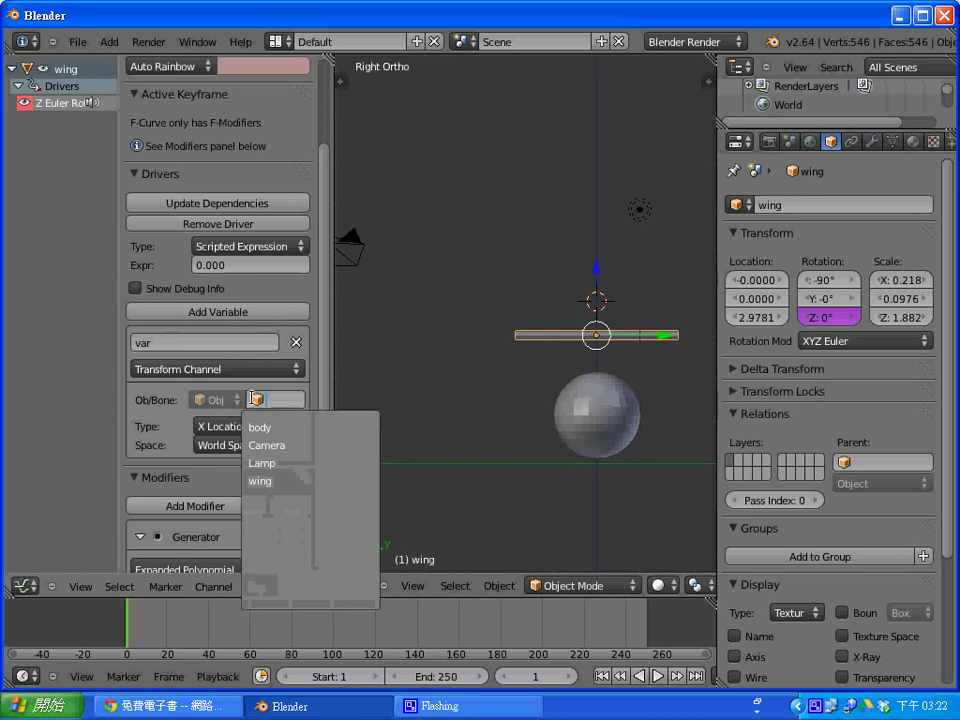
left_click(288, 428)
left_click(284, 428)
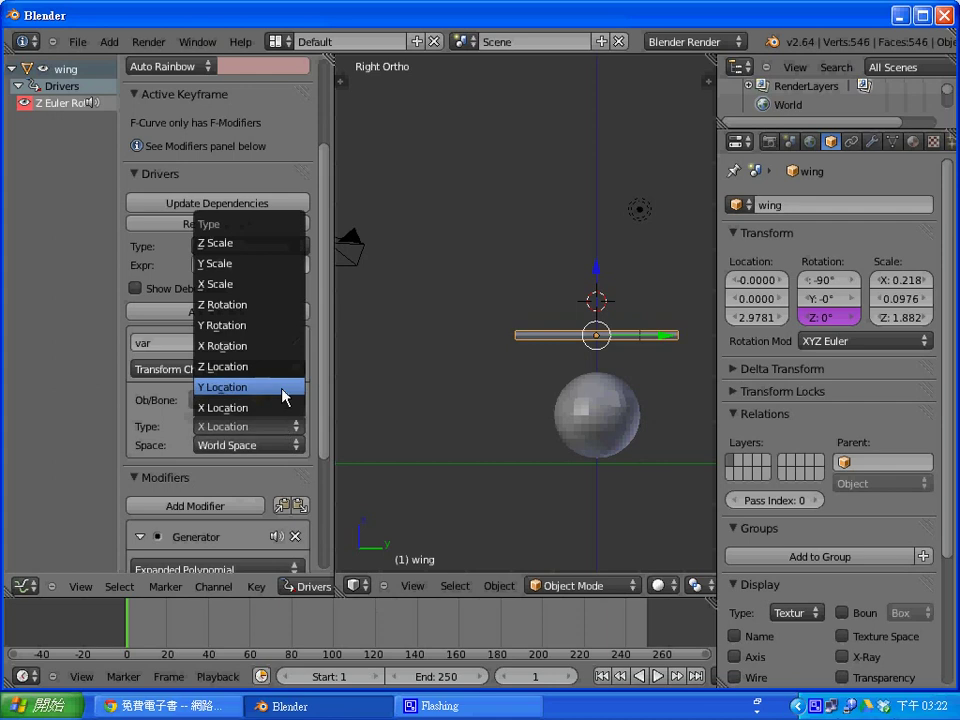
left_click(286, 397)
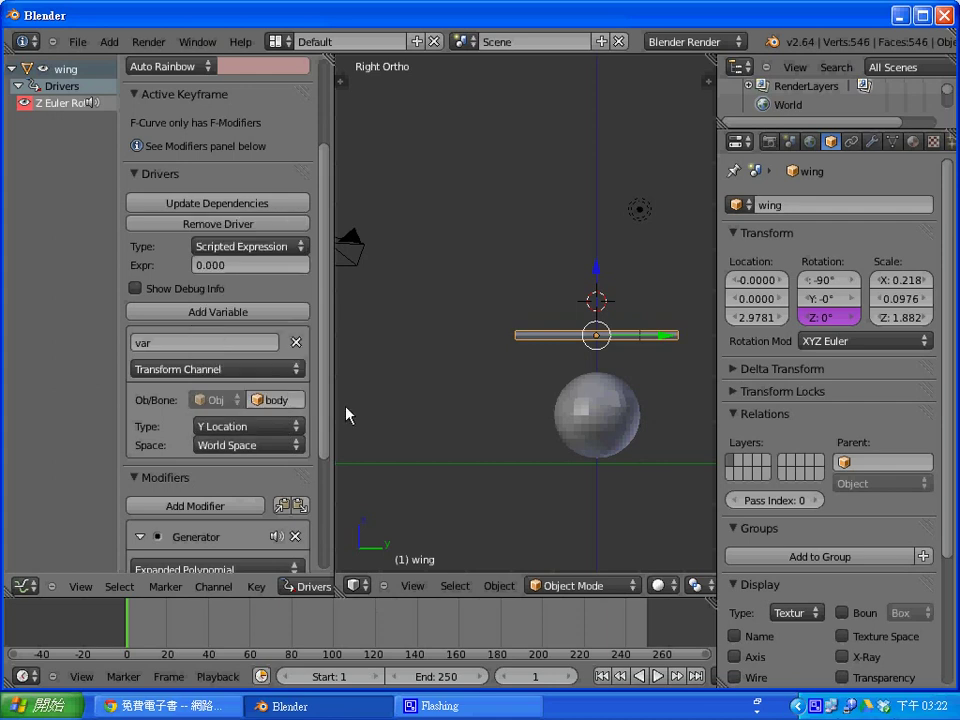
left_click(234, 262)
type("var")
key("Return")
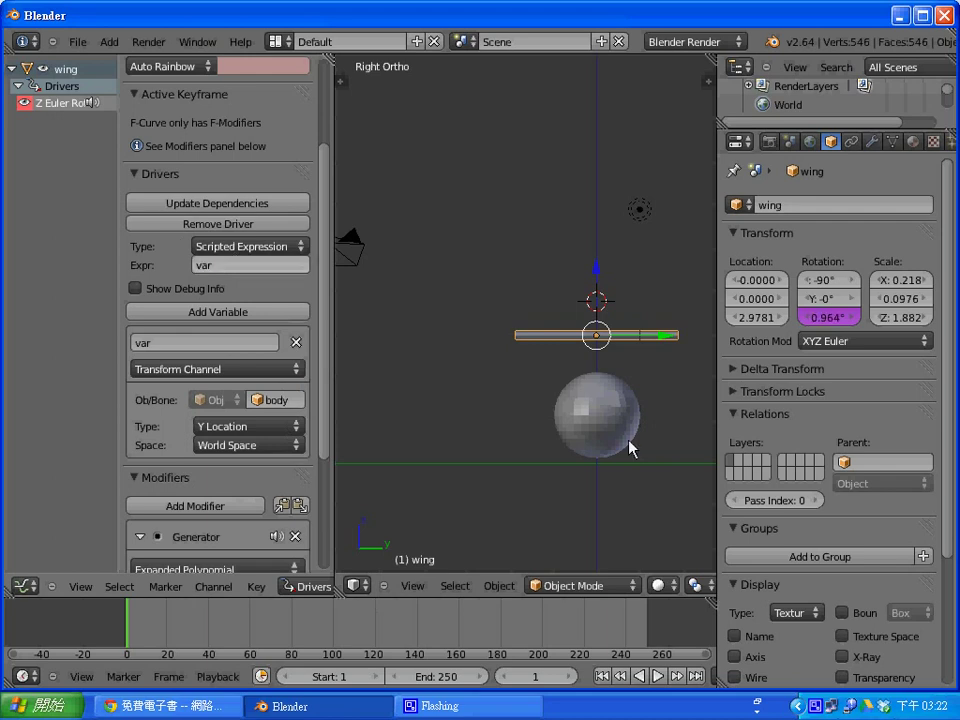
Move the body sphere slightly along Y so the wing's driver responds.
right_click(620, 437)
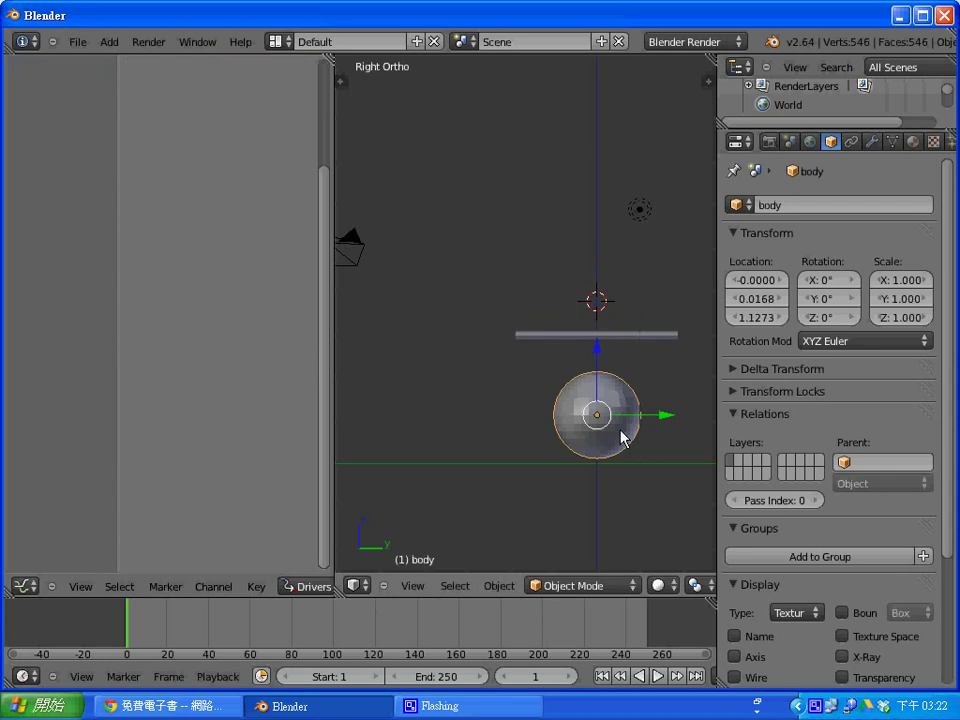
key("g")
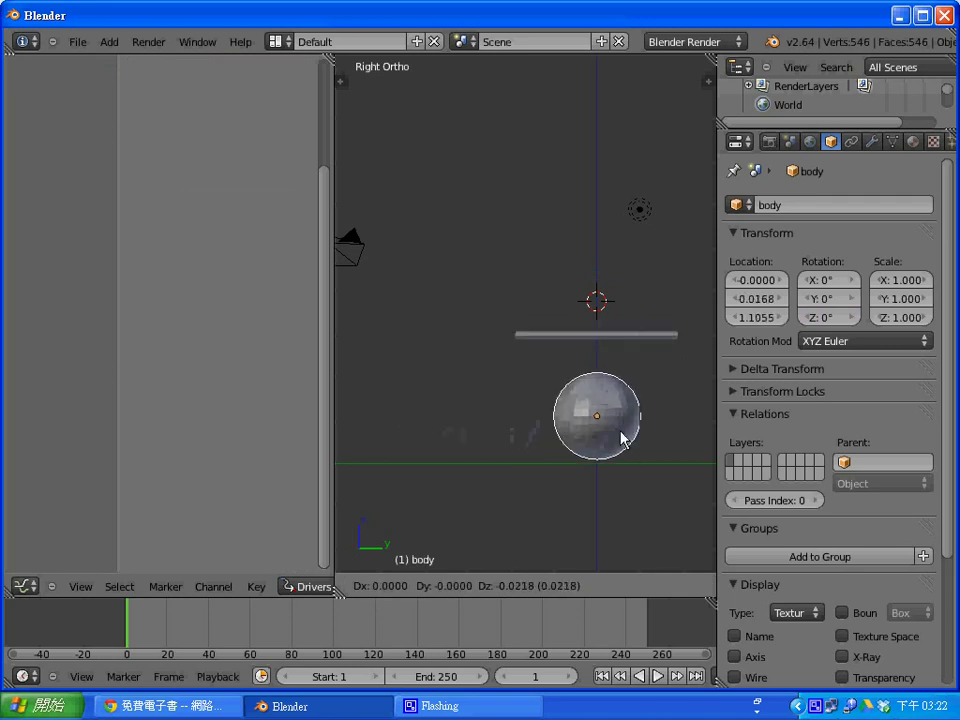
left_click(621, 439)
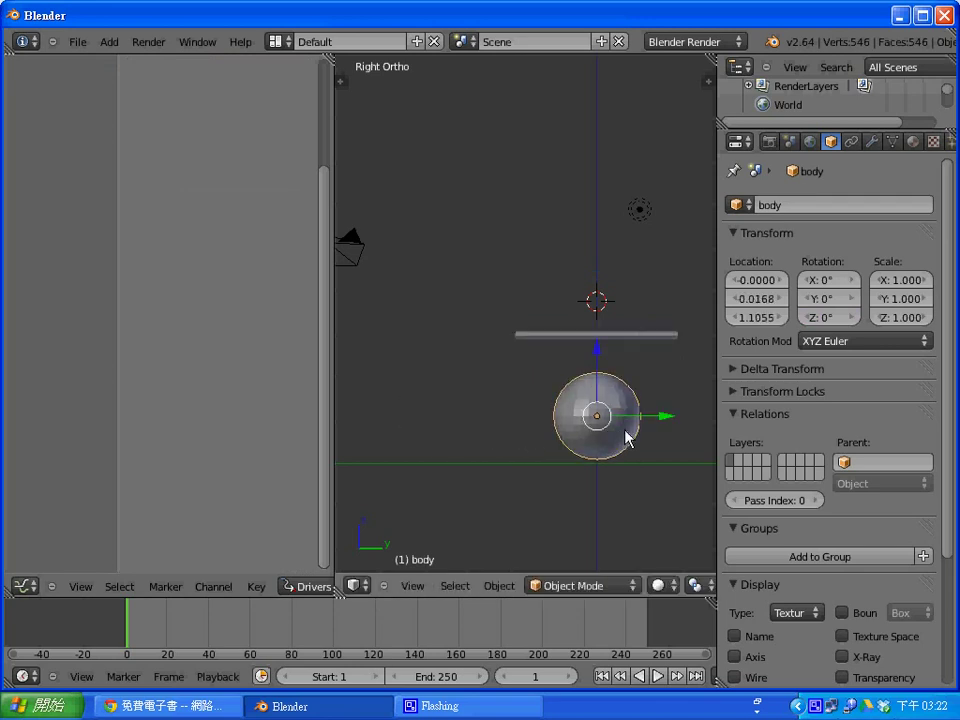
Parent the wing to the body, then move the body to Y 0.0386, Z 1.0837.
right_click(629, 341)
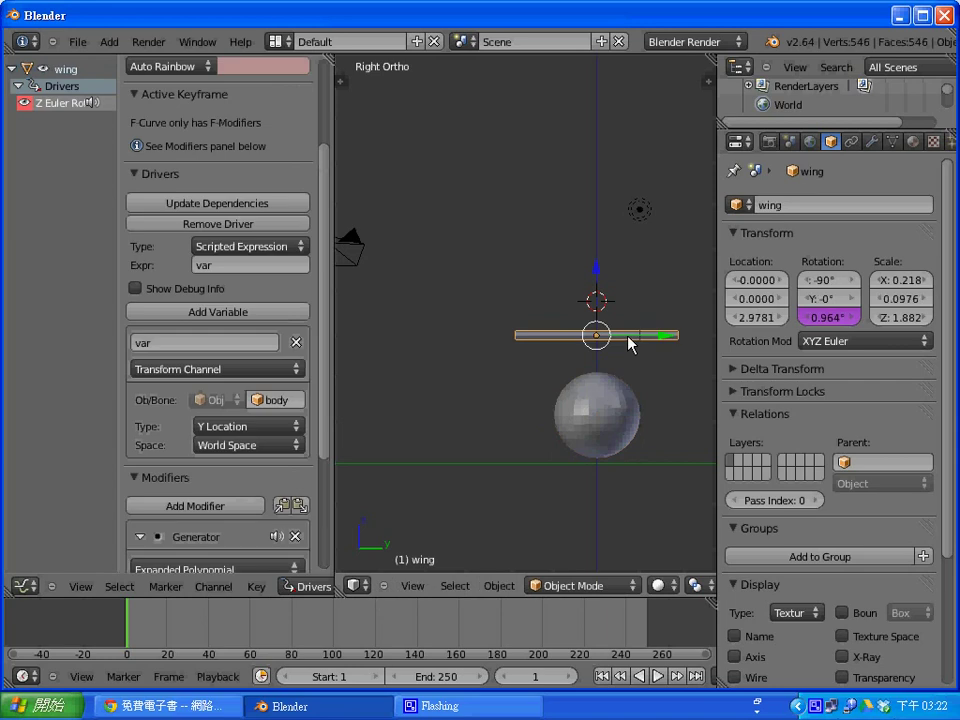
right_click(603, 403)
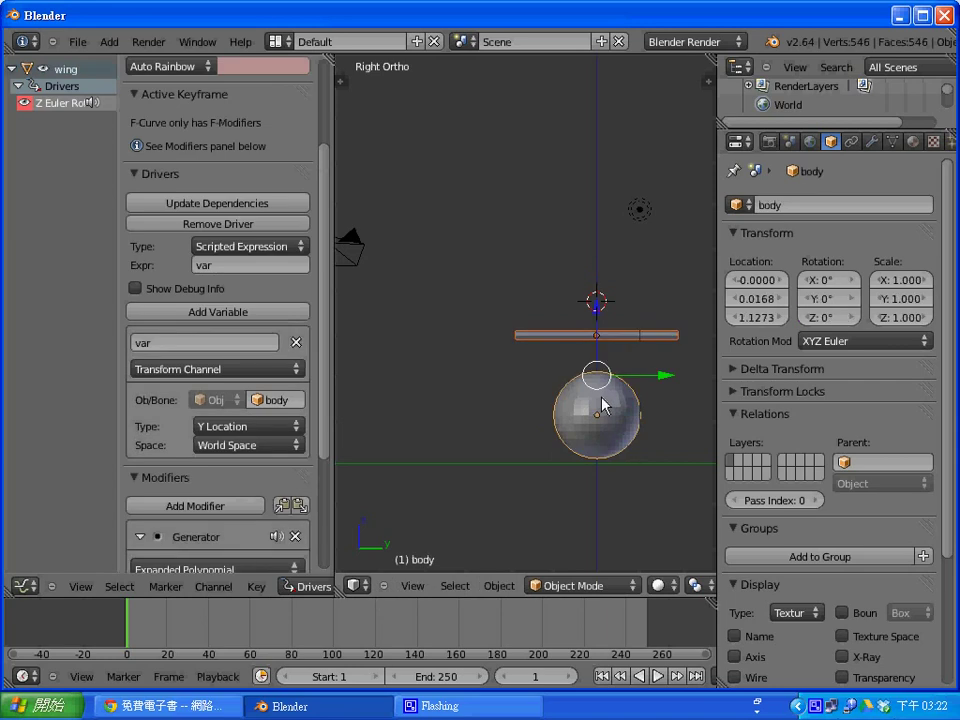
key("ctrl+p")
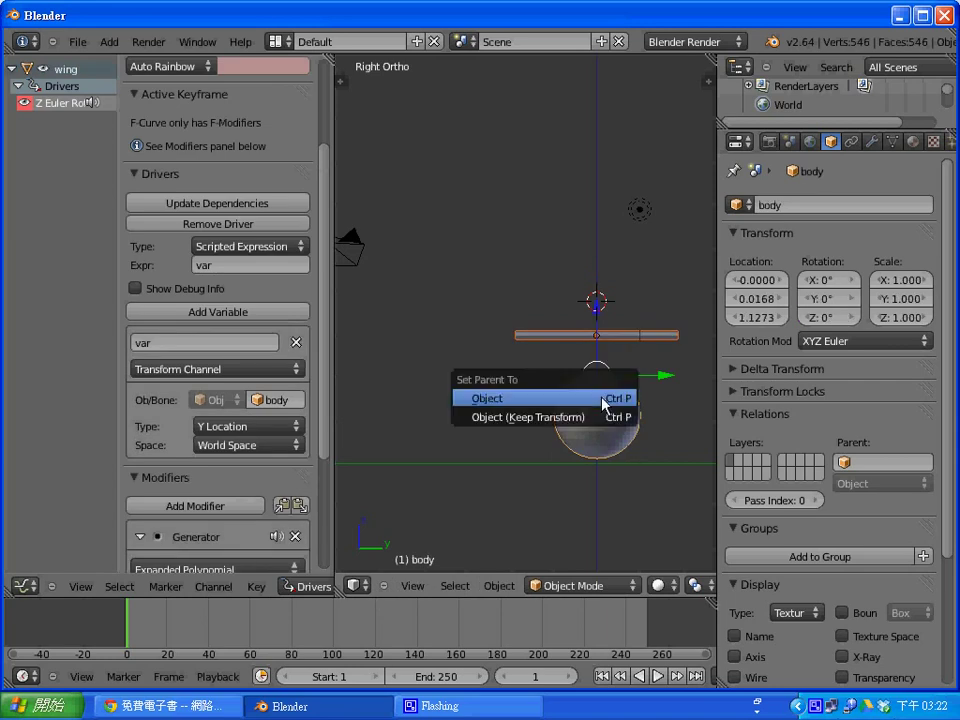
left_click(603, 403)
right_click(613, 423)
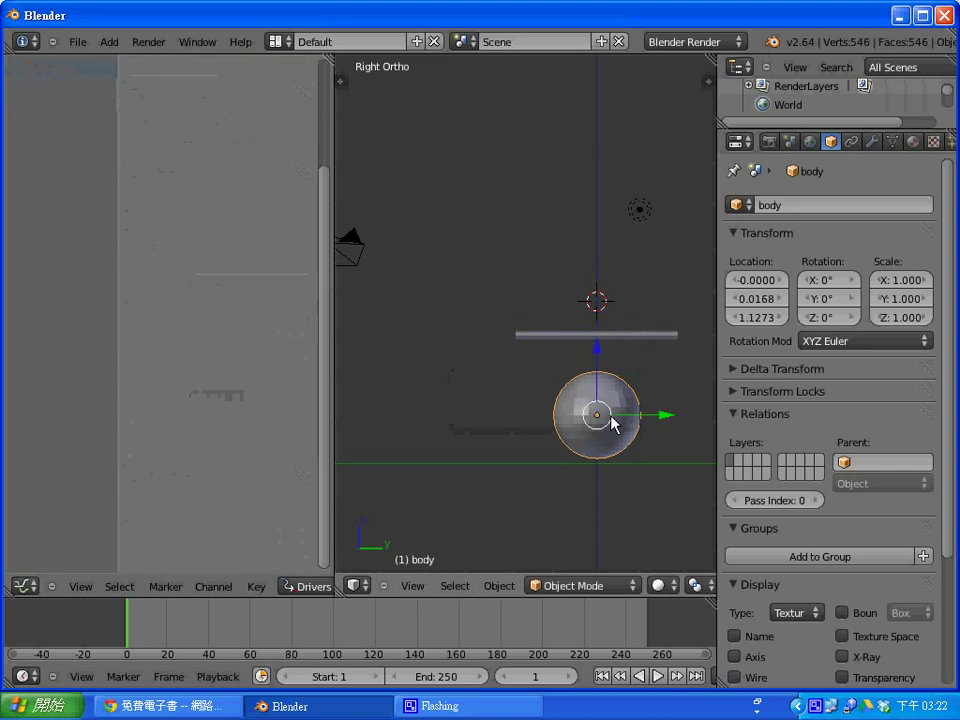
key("g")
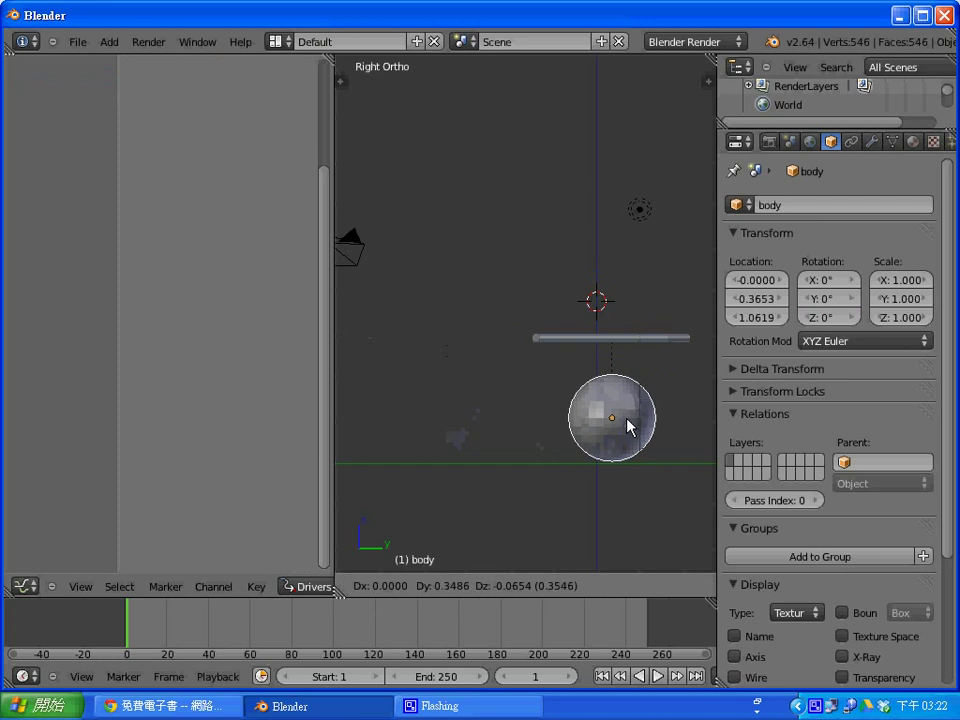
left_click(613, 424)
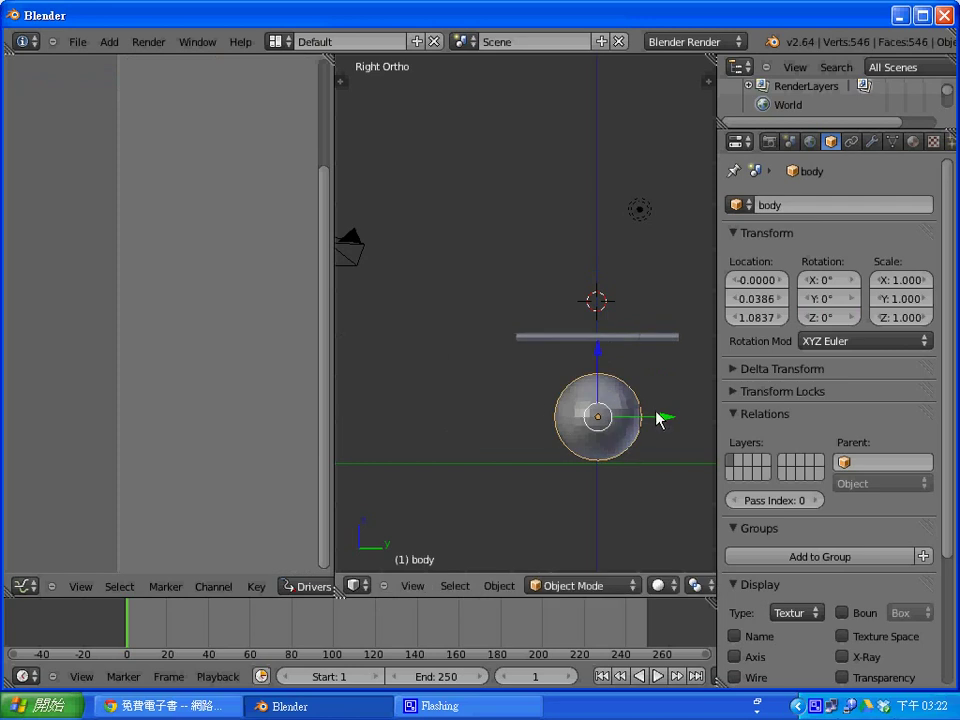
right_click(645, 341)
right_click(628, 340)
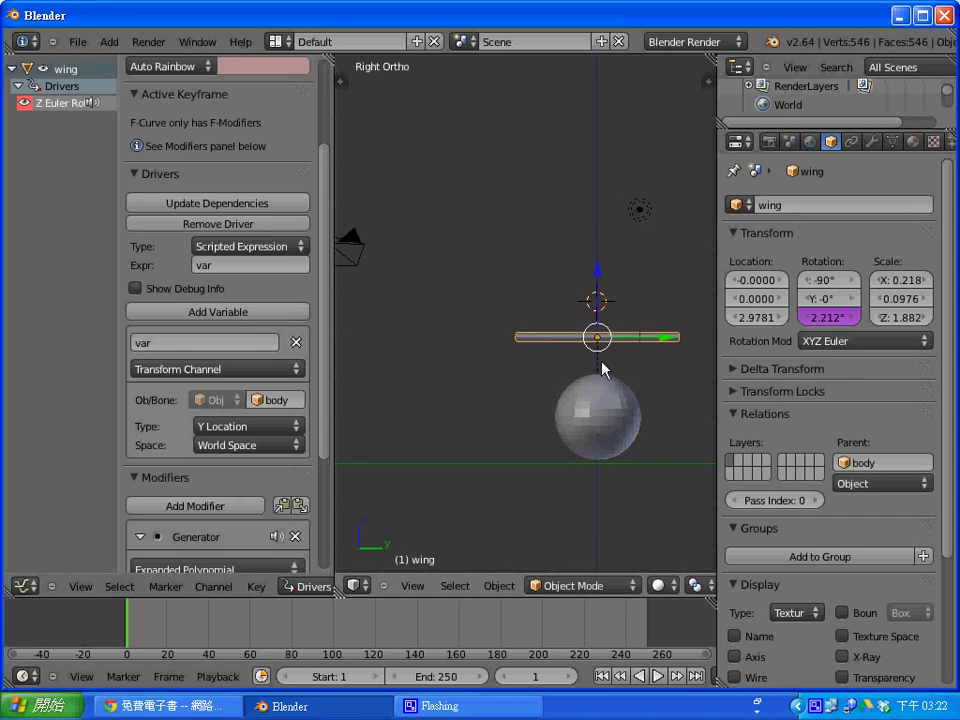
right_click(599, 364)
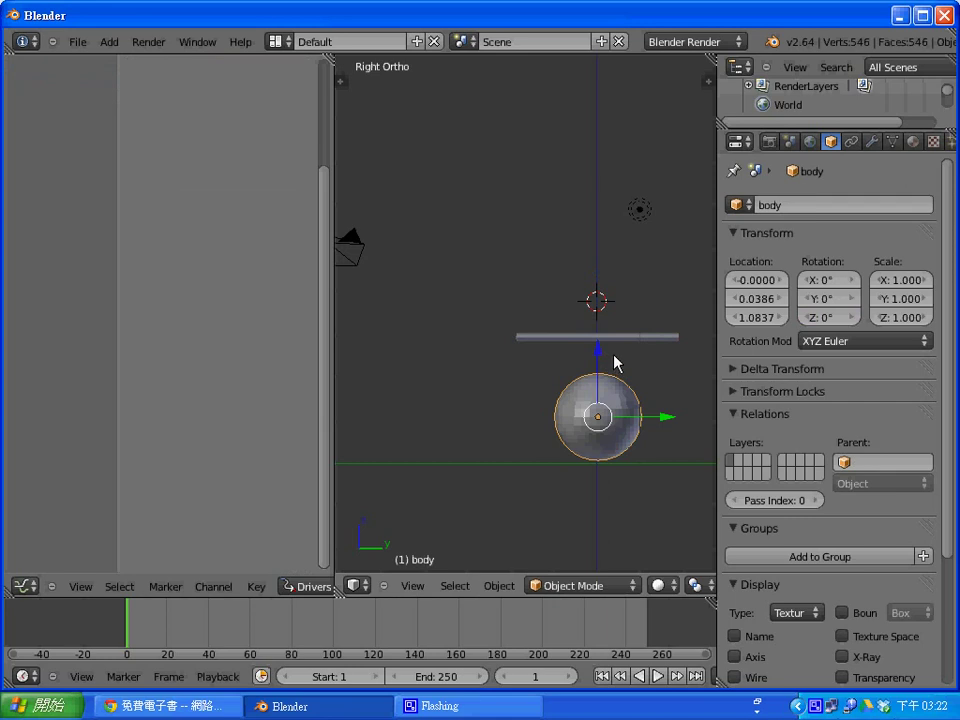
Add a cylinder below the wing bar, shrink it to 0.218 scale, and position it.
left_click(613, 354)
key("shift+a")
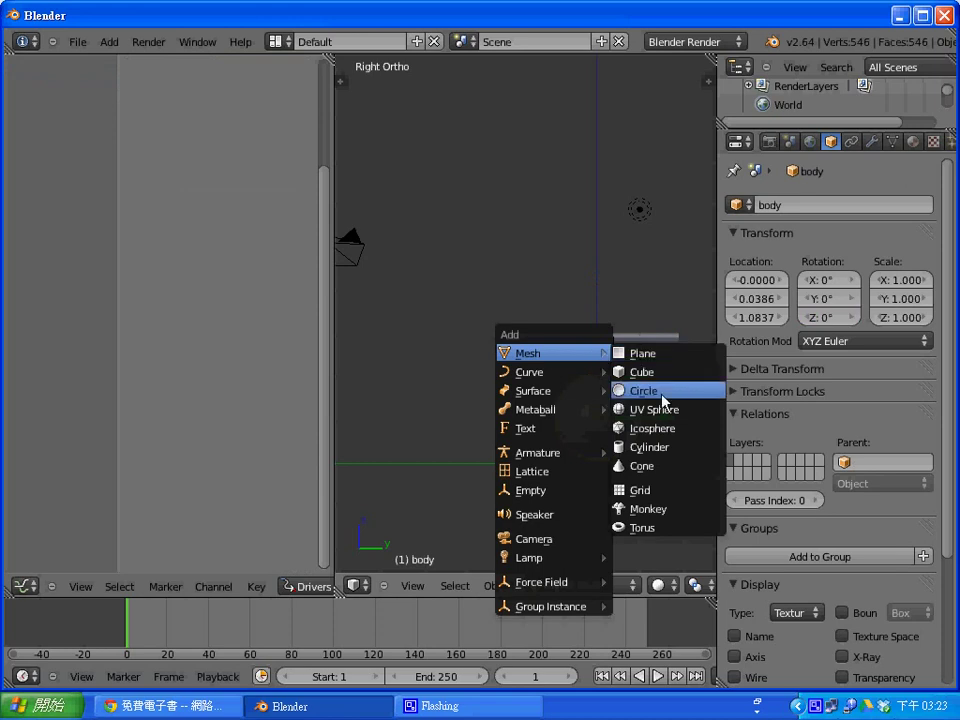
left_click(677, 447)
key("s")
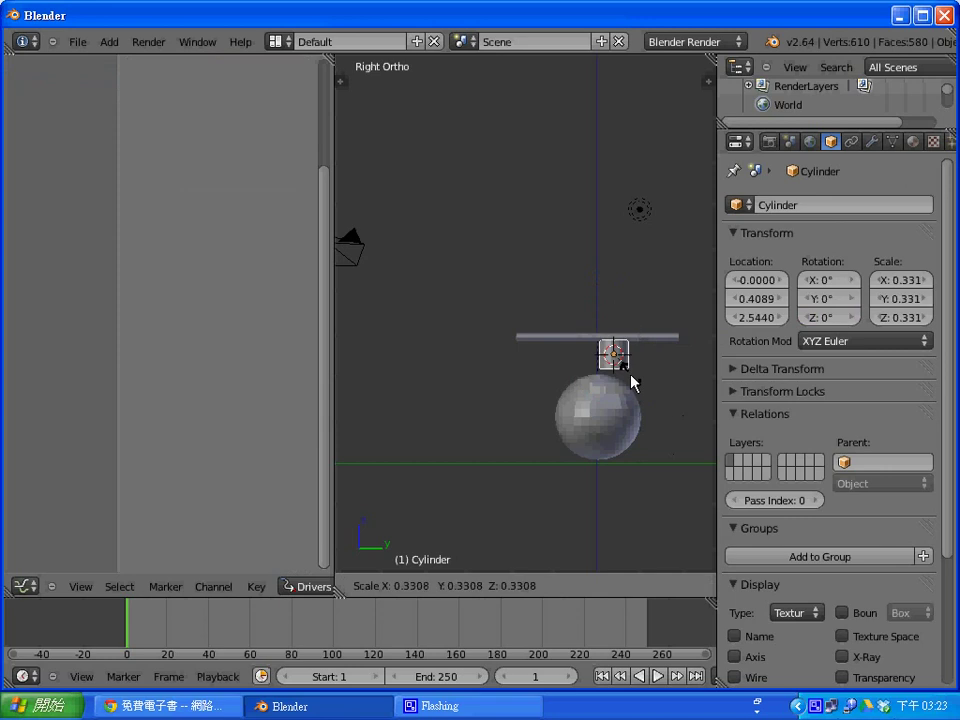
left_click(630, 380)
key("g")
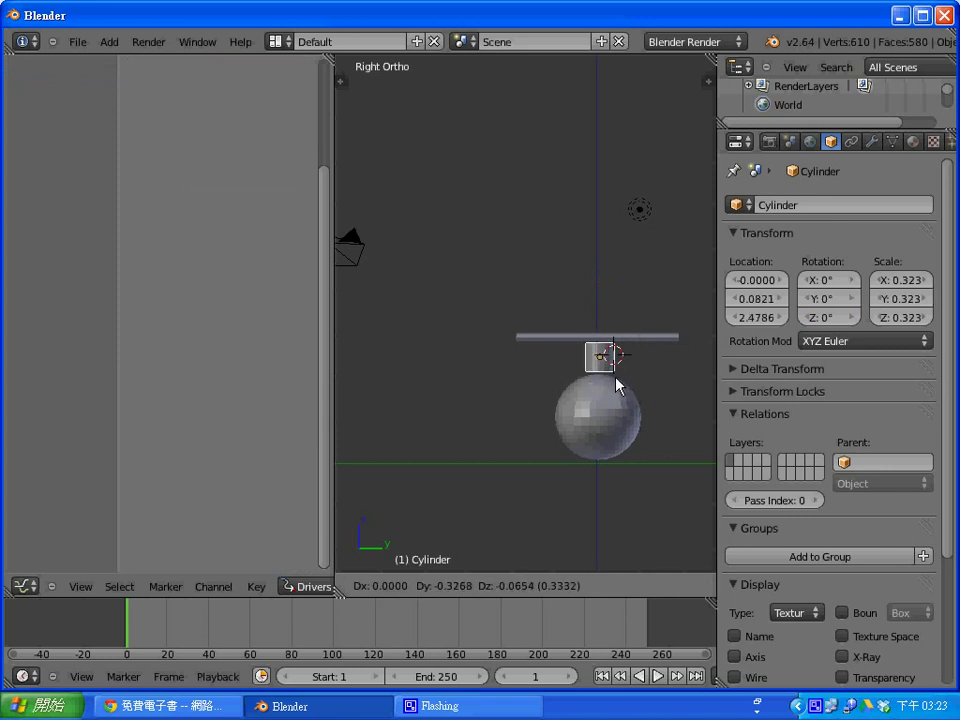
left_click(614, 383)
key("g")
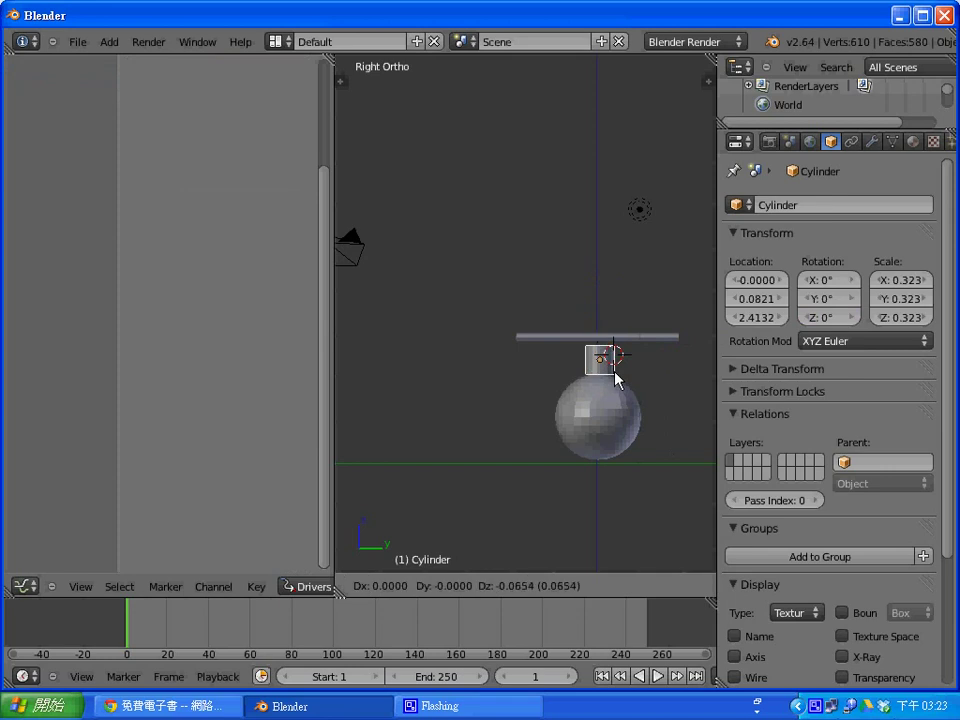
left_click(615, 373)
key("s")
left_click(620, 370)
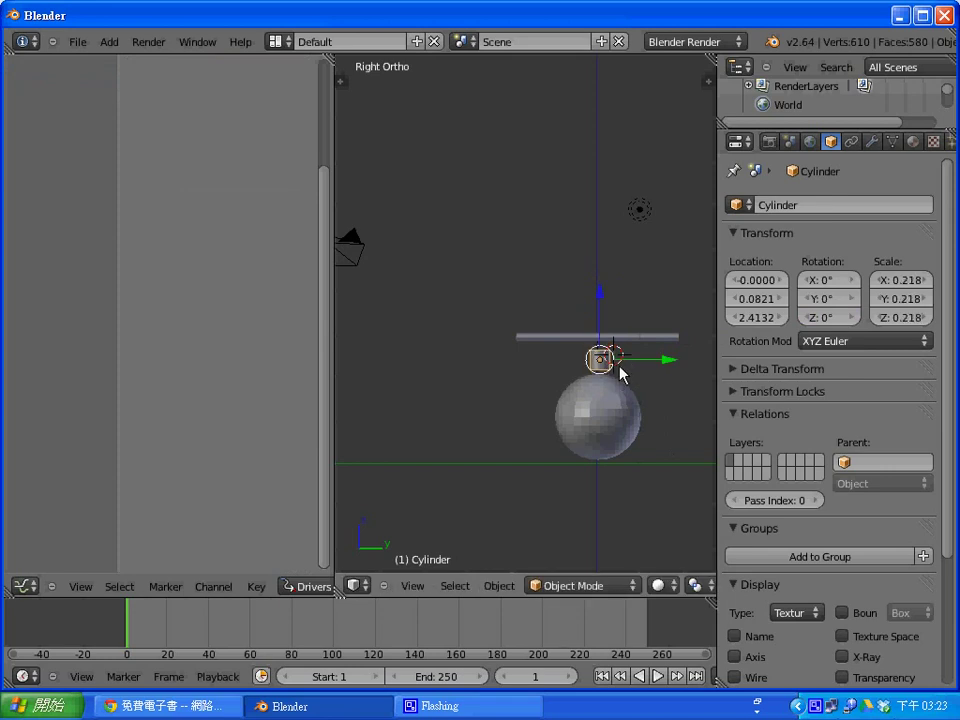
Stretch the cylinder vertically to 0.387 into a stem reaching the wing at Z 2.4568.
key("s")
key("z")
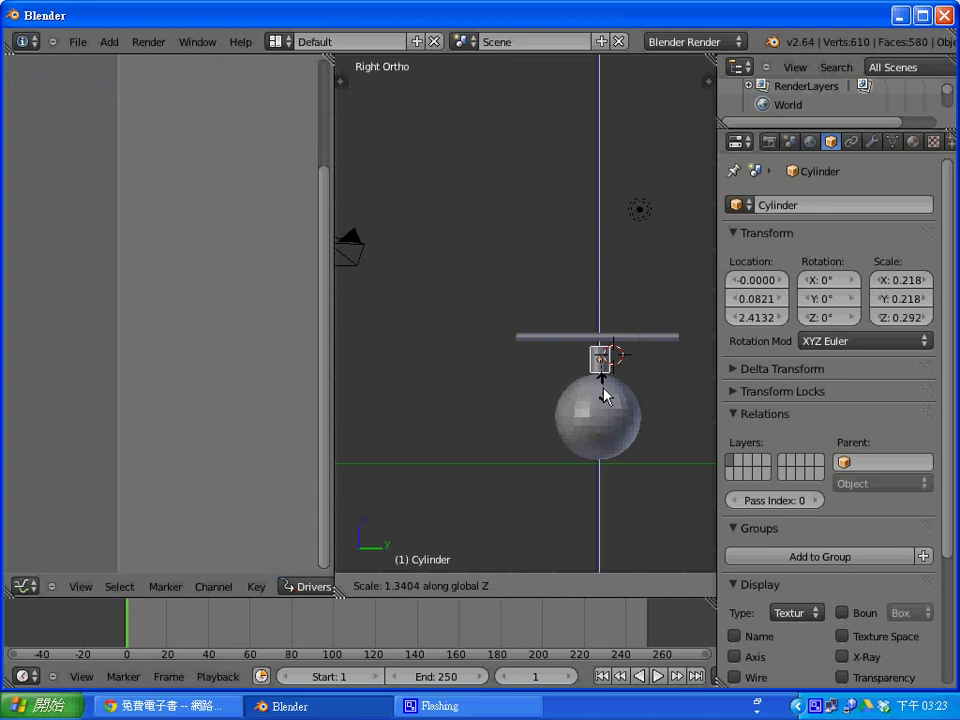
left_click(604, 400)
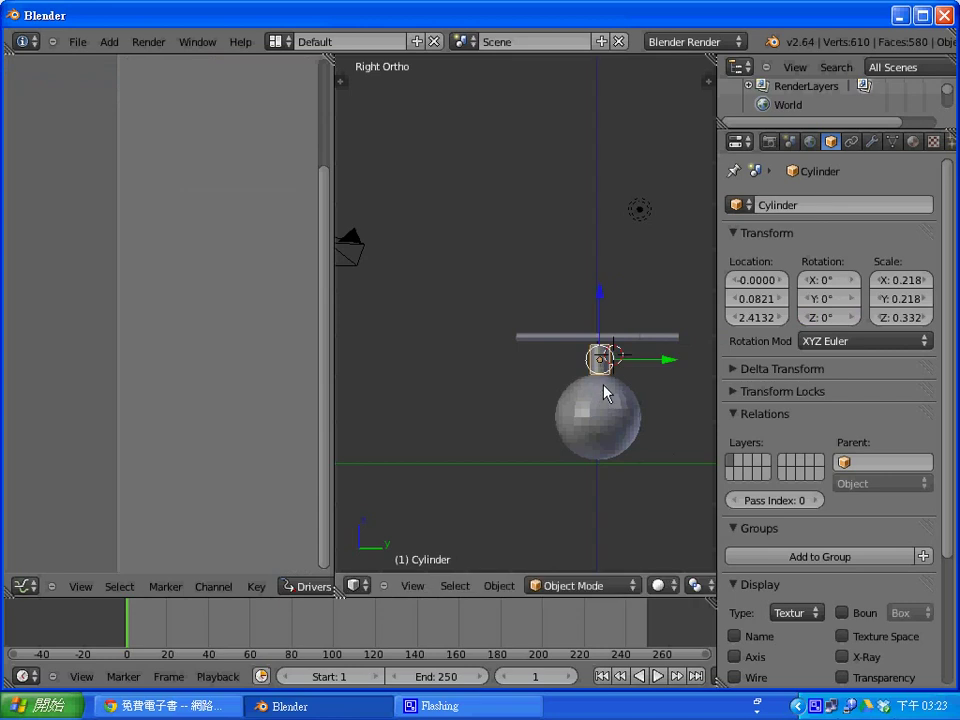
key("g")
left_click(605, 373)
key("s")
key("z")
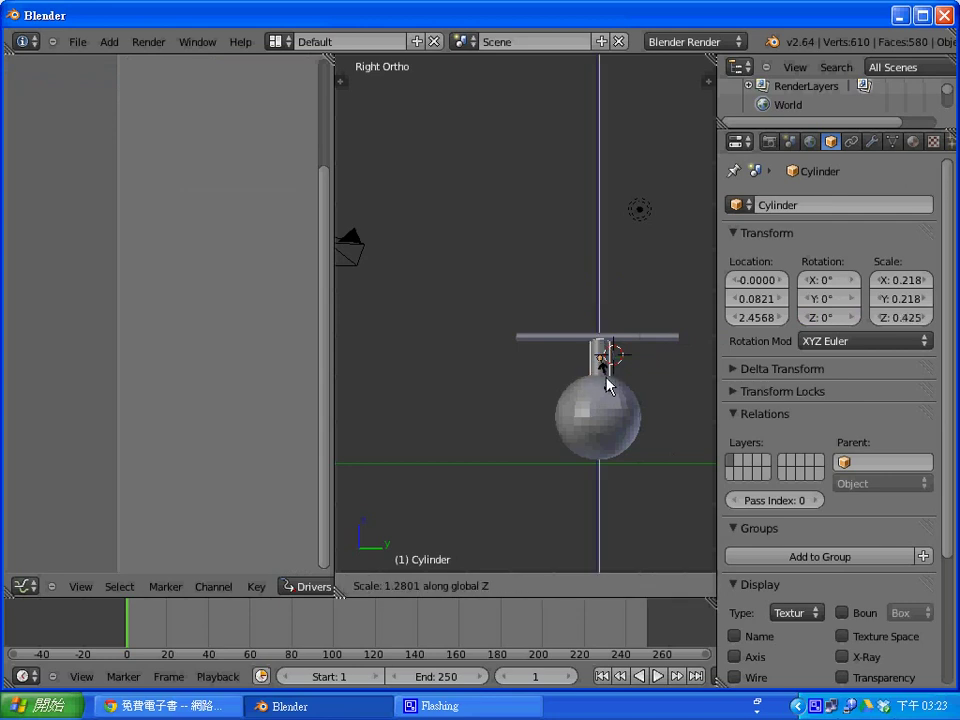
left_click(606, 381)
left_click(674, 415)
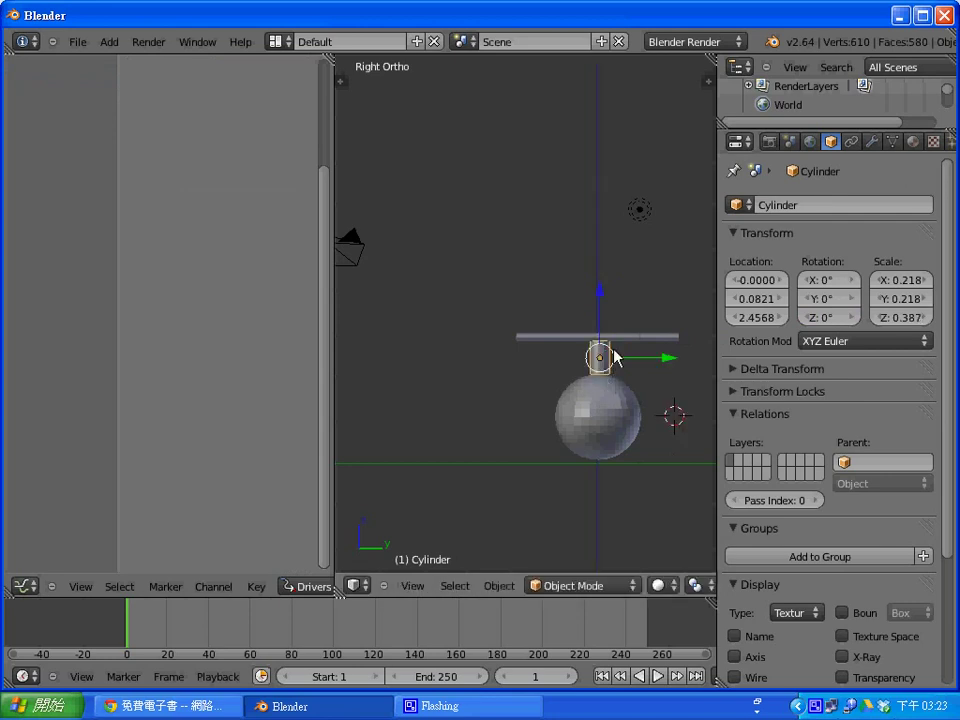
right_click(624, 344)
Parent the cylinder stem to the sphere body.
right_click(608, 365)
right_click(613, 420)
key("ctrl+p")
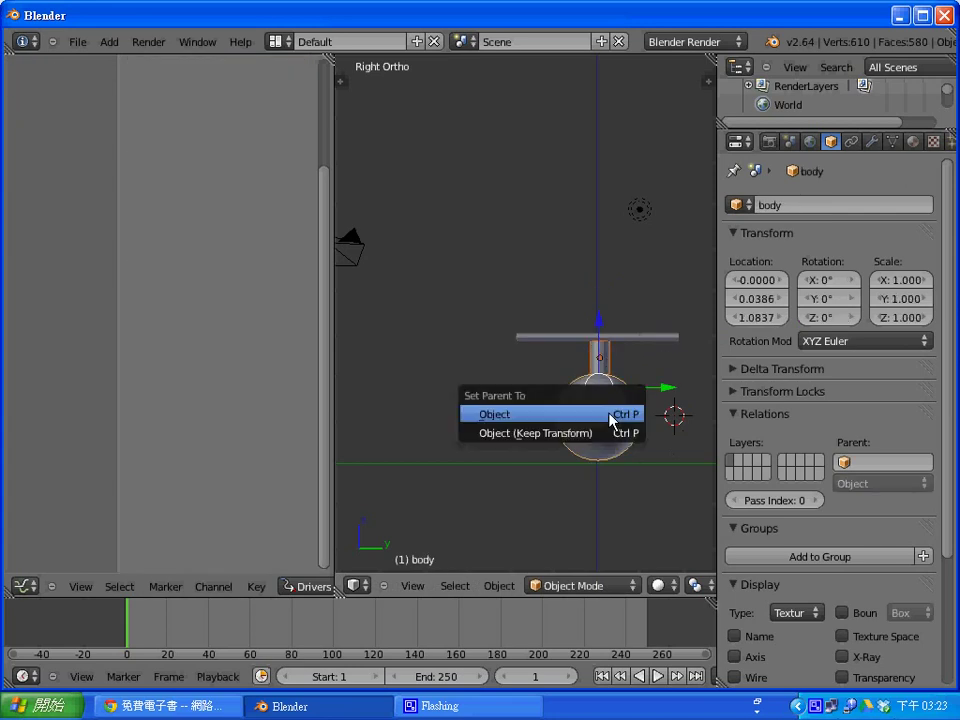
left_click(613, 420)
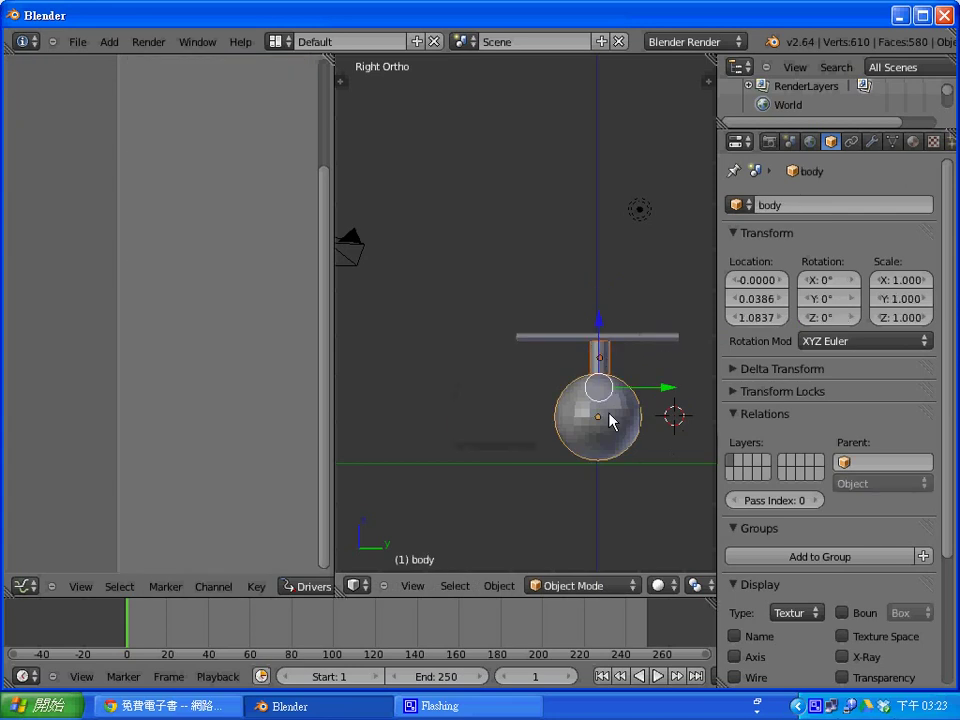
Move the body with its stem and wing to Y 0.0168, Z 1.0183.
left_click(669, 452)
key("g")
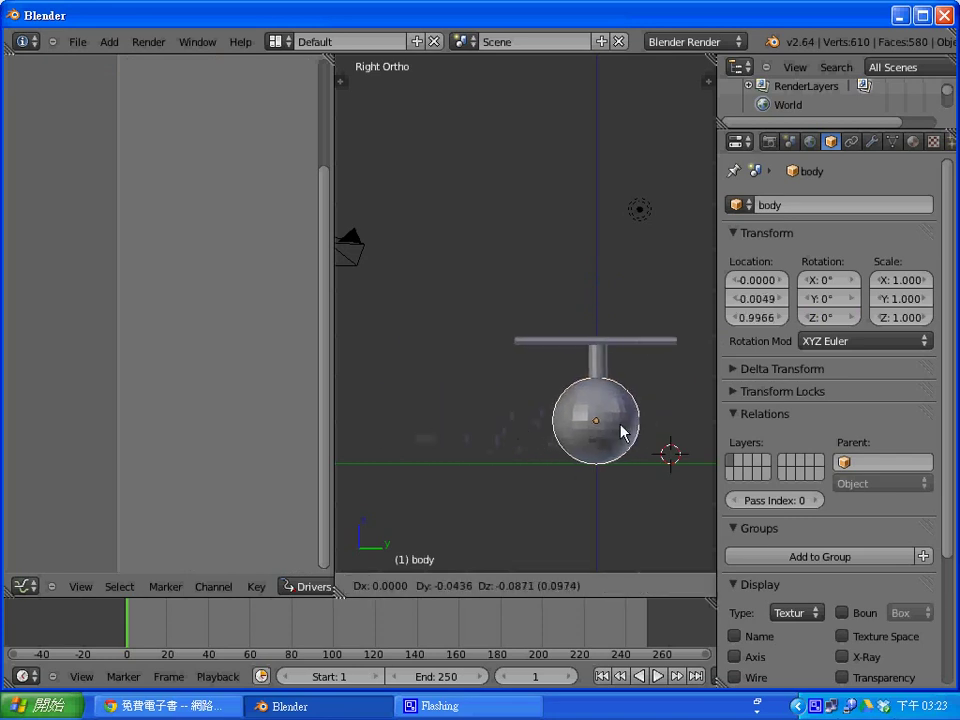
left_click(620, 432)
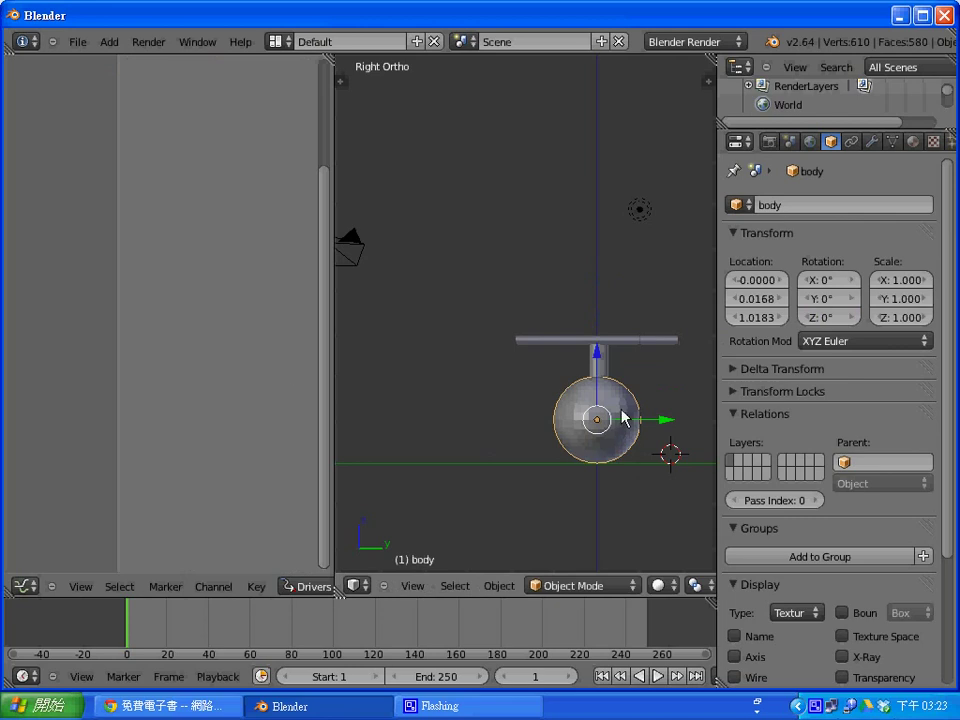
left_click_drag(323, 362, 310, 181)
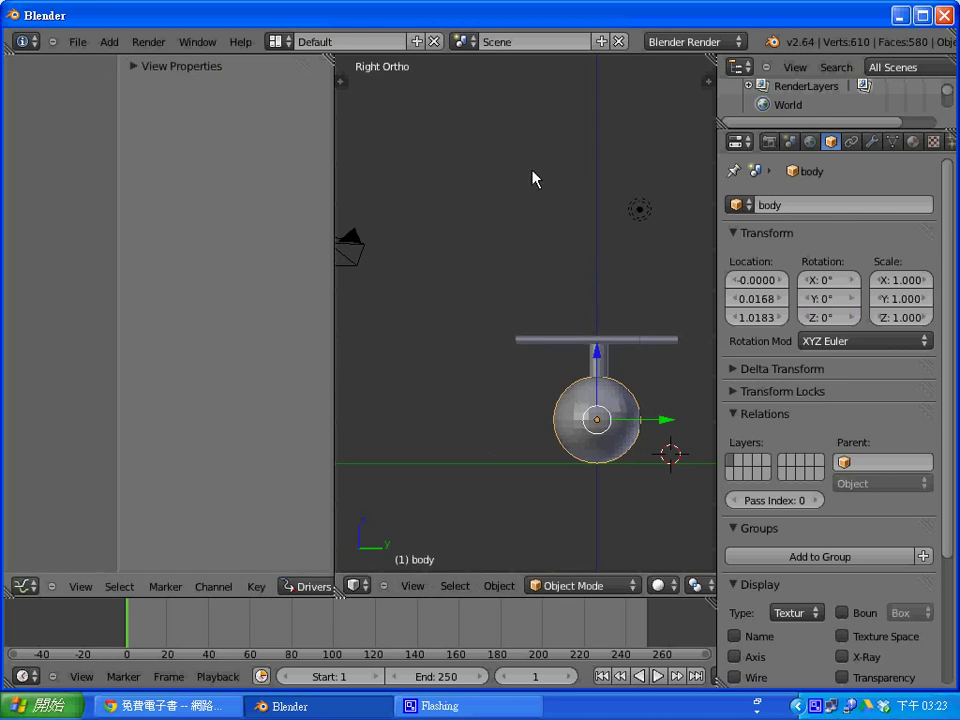
Give the wing bar a new orange material.
right_click(629, 343)
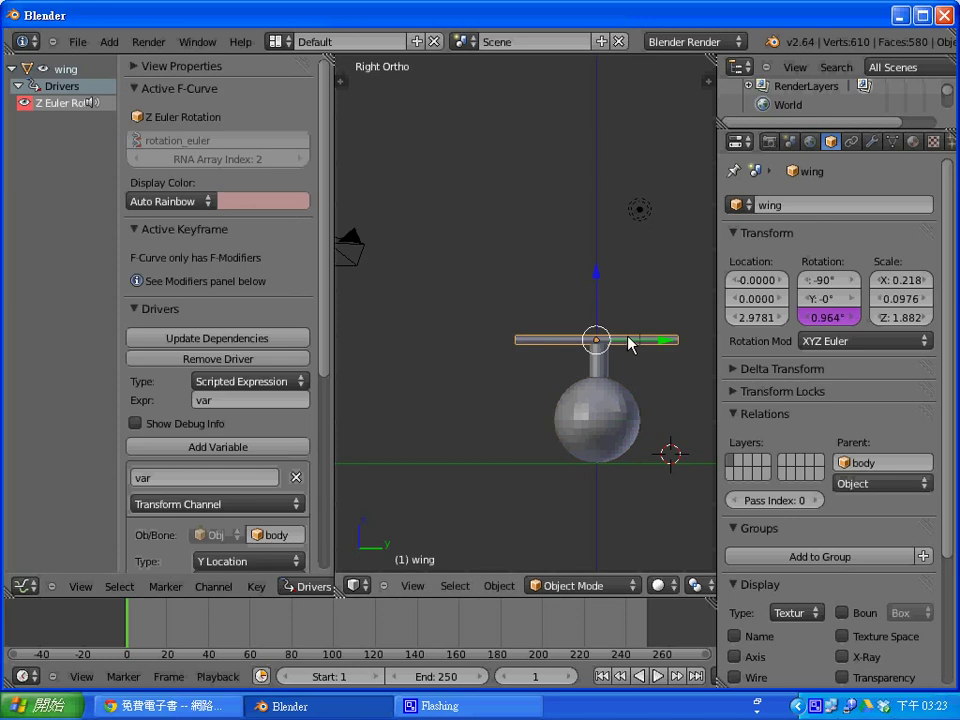
left_click(913, 146)
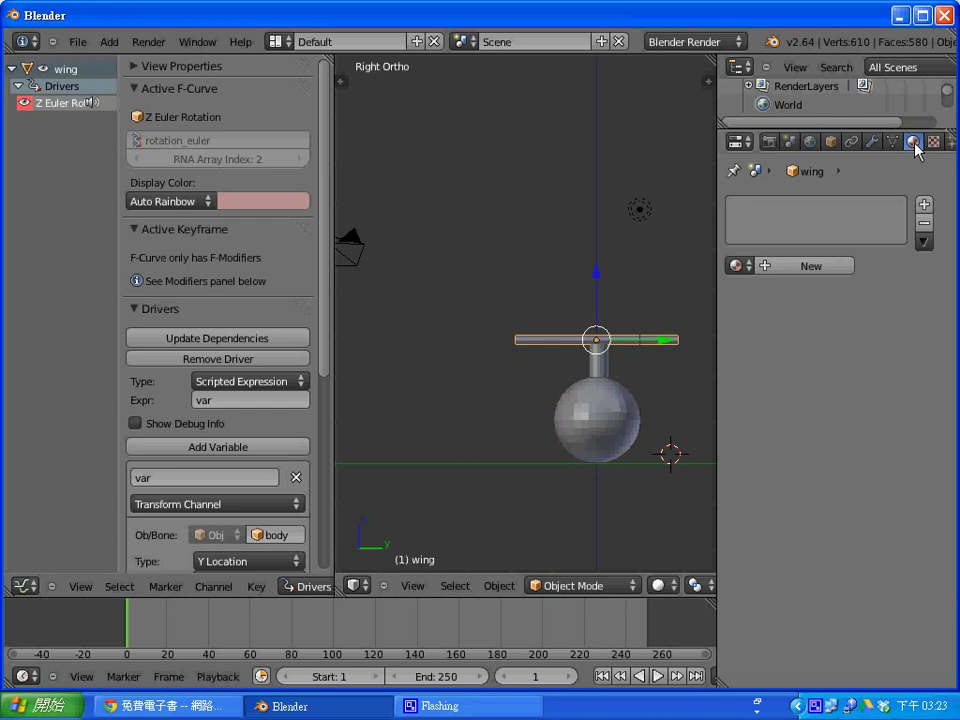
left_click(815, 267)
left_click(790, 496)
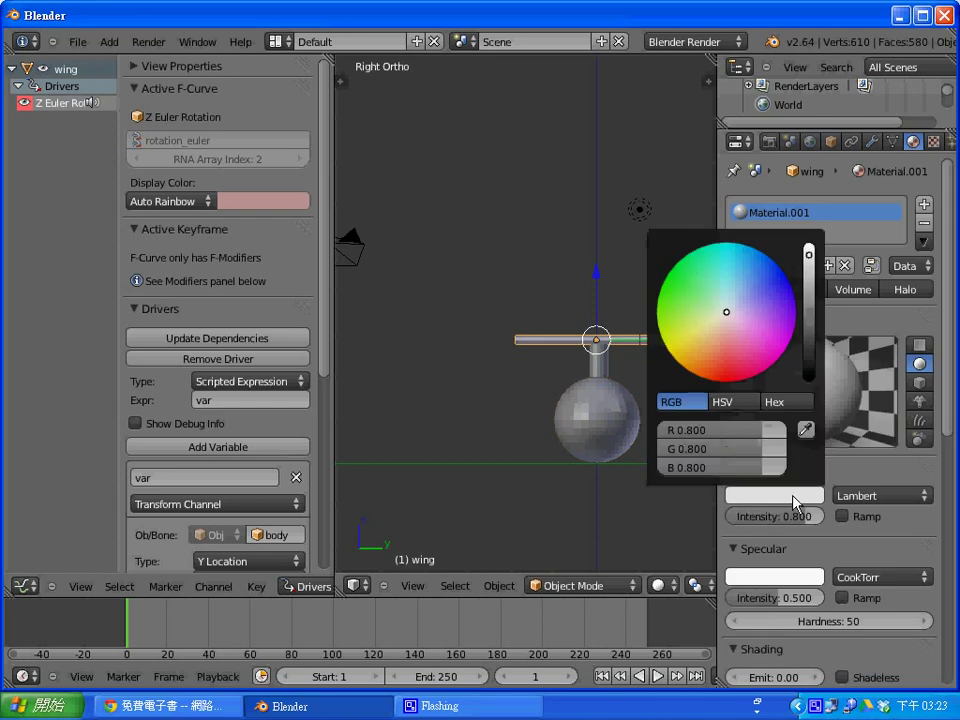
left_click(704, 376)
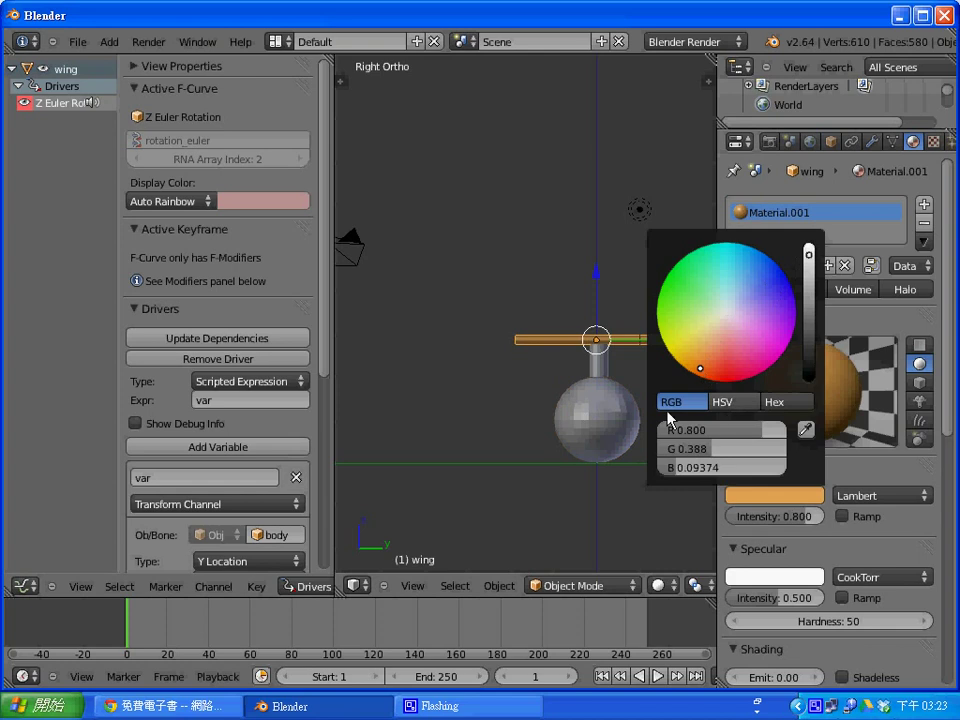
Give the cylinder stem a new pale teal-green material.
right_click(603, 372)
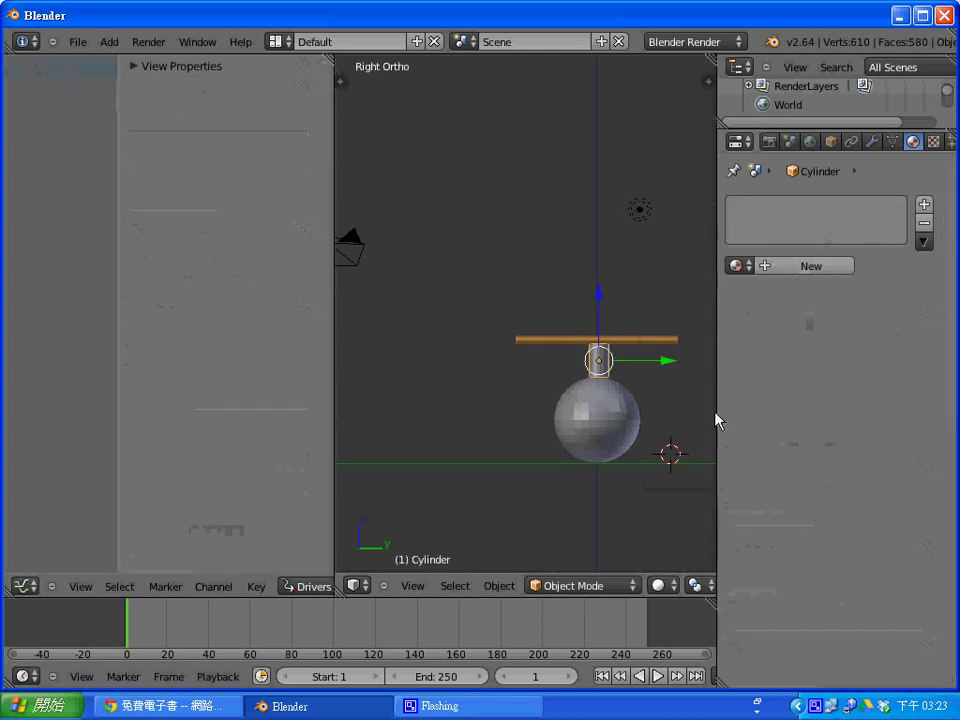
left_click(812, 266)
left_click(806, 495)
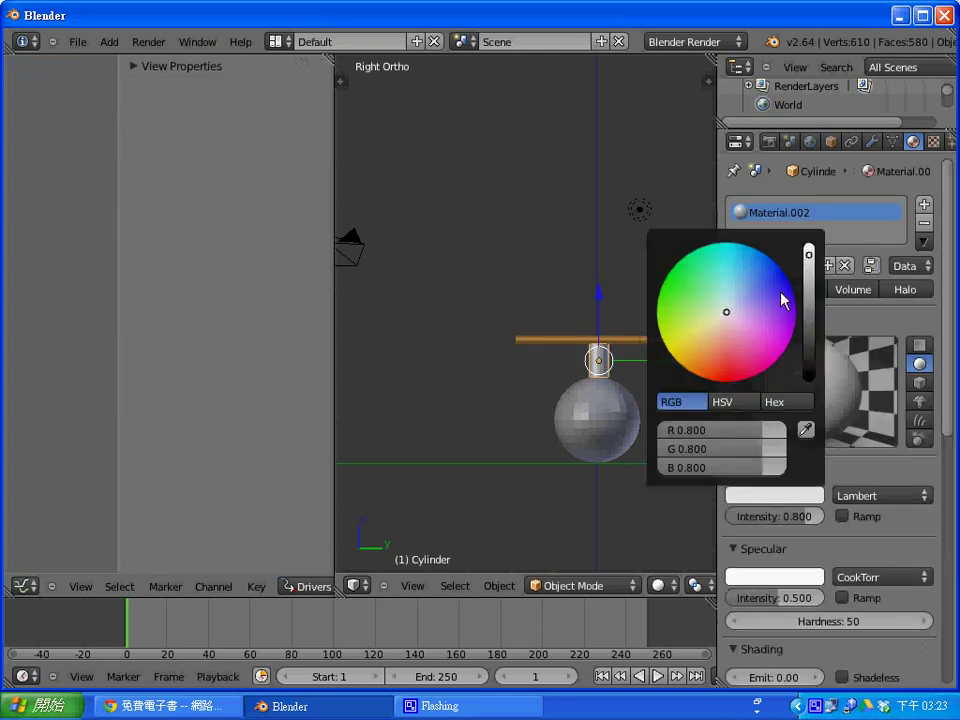
left_click(673, 283)
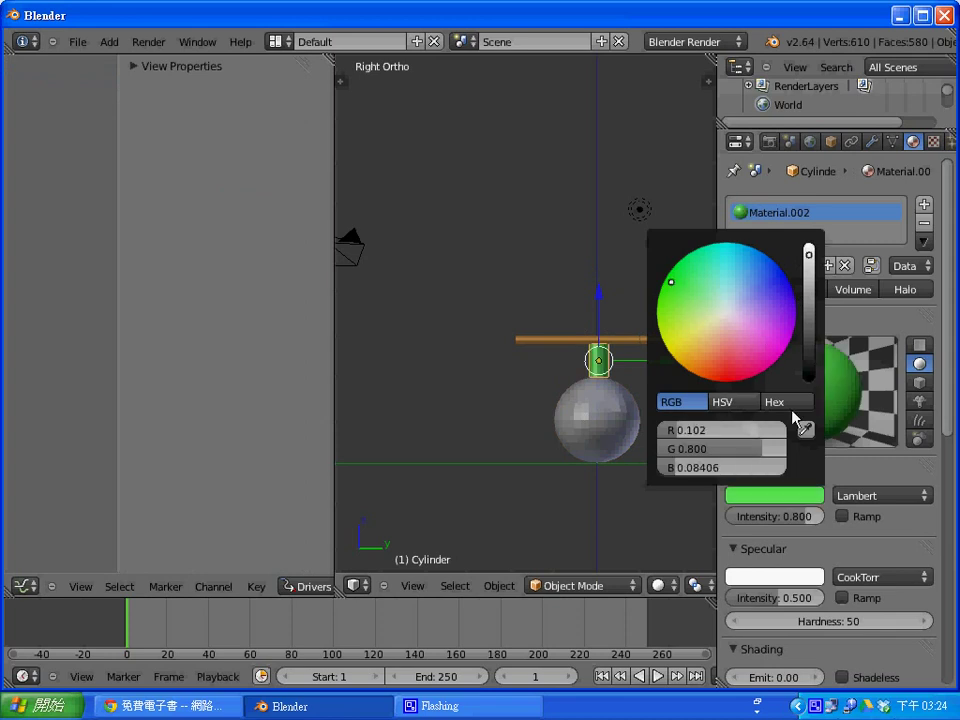
left_click(687, 267)
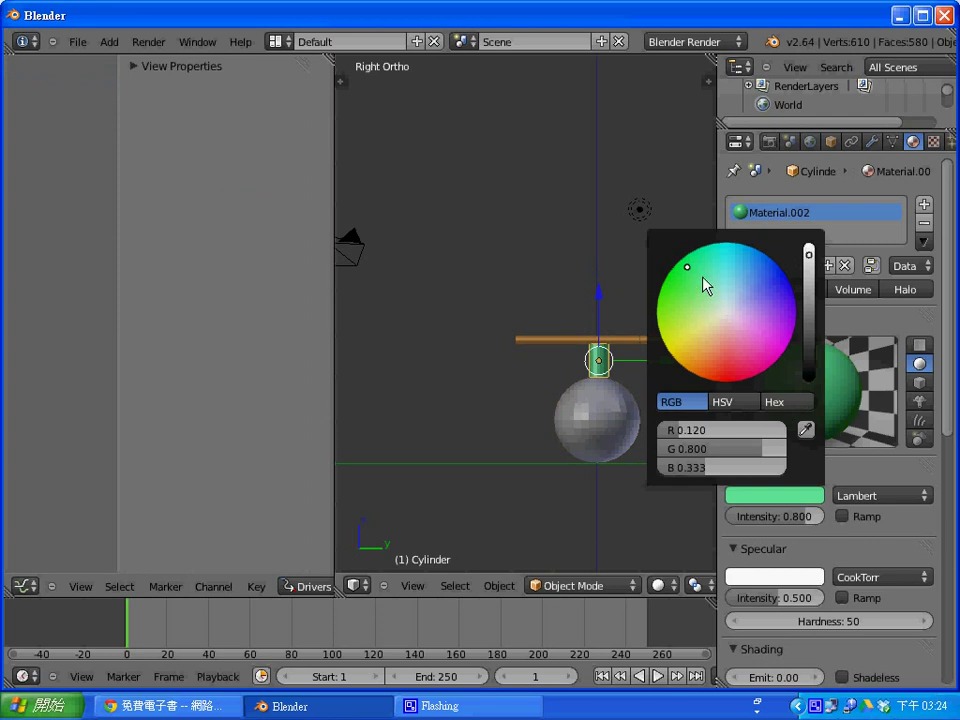
left_click(703, 278)
left_click(699, 293)
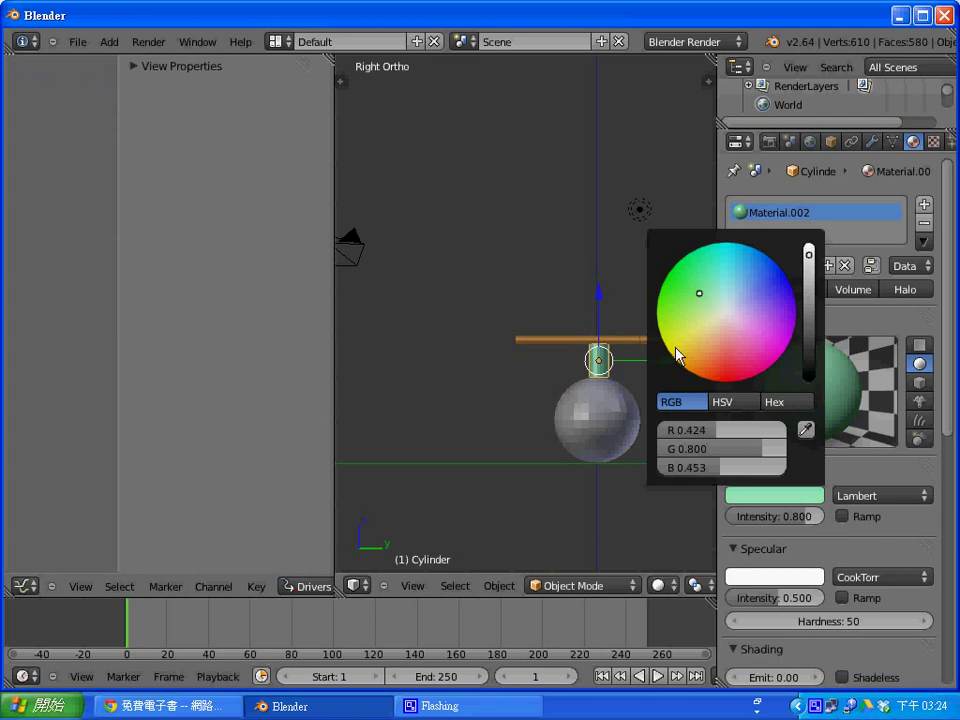
Give the sphere body a new blue material.
right_click(605, 432)
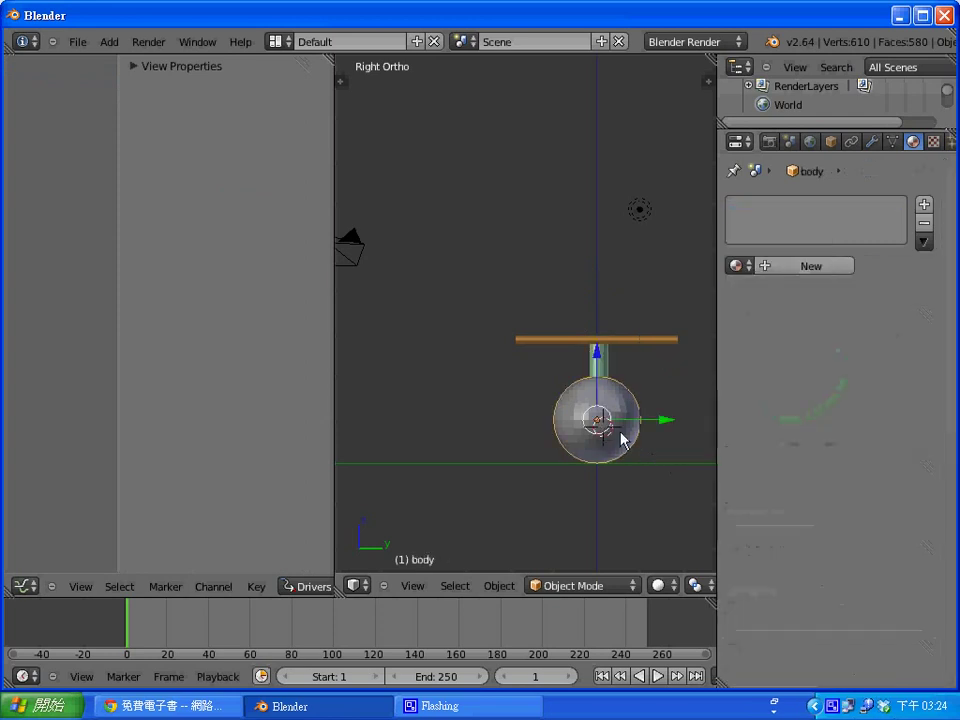
left_click(838, 267)
left_click(800, 494)
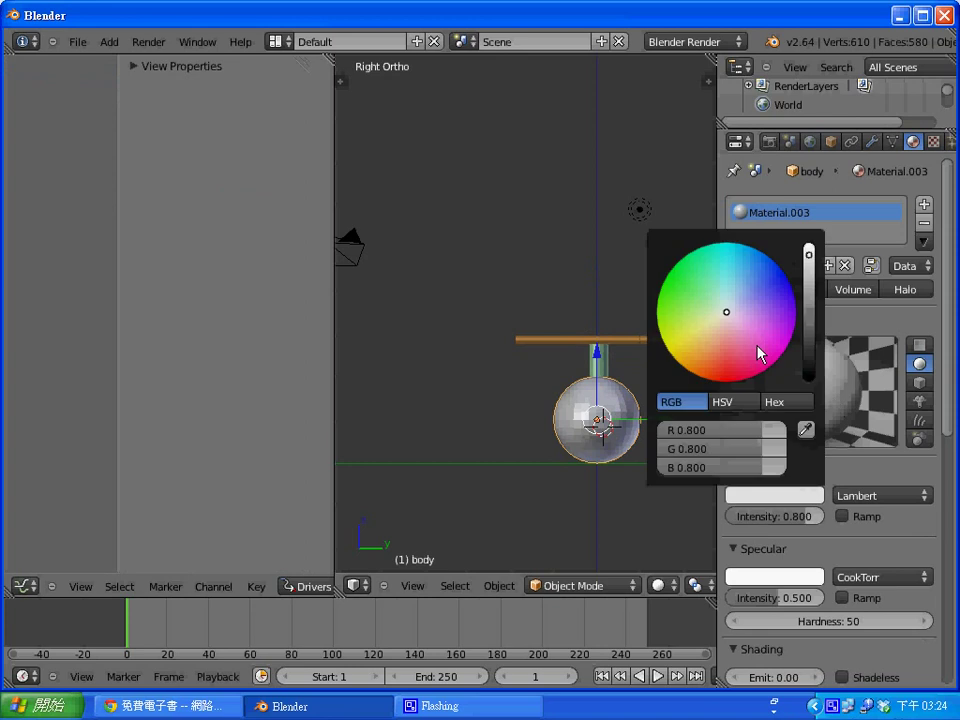
left_click(751, 265)
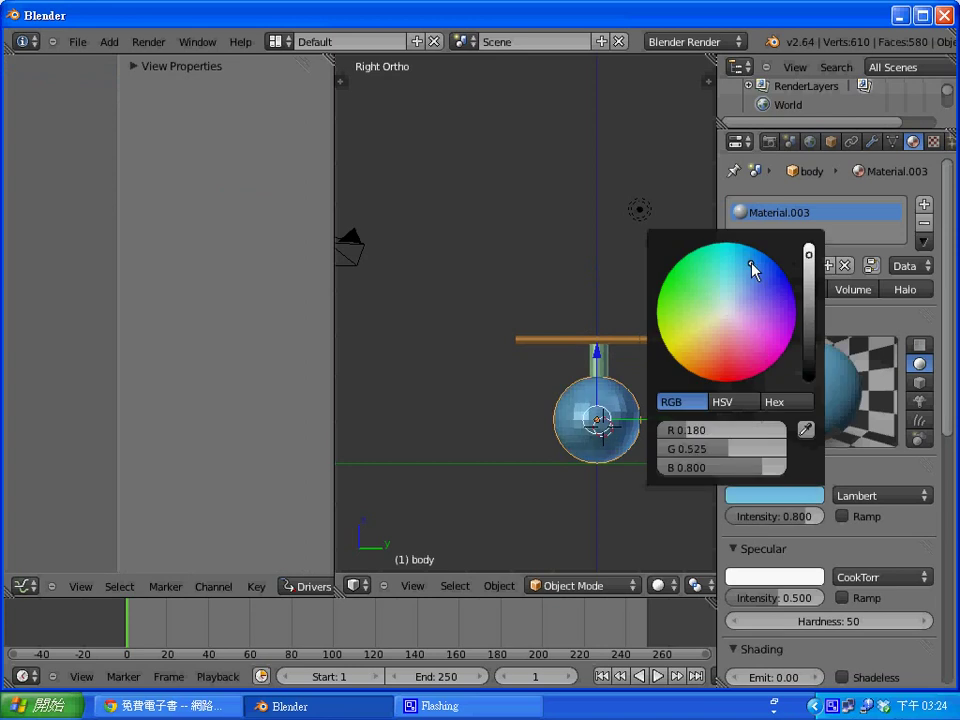
left_click(467, 427)
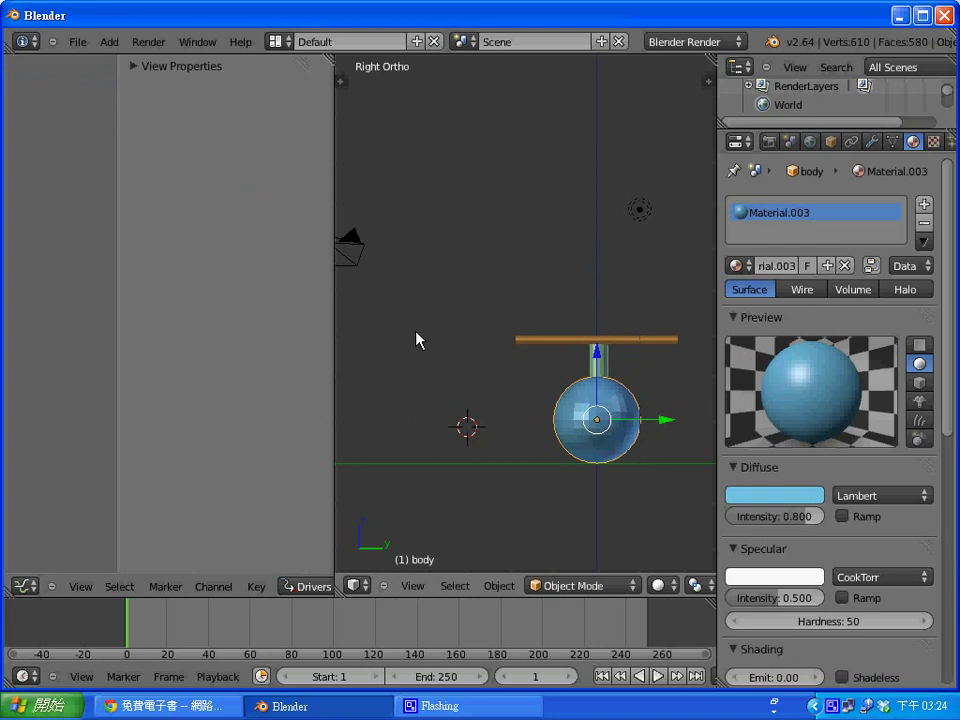
Apply Shade Smooth to the wing bar and hide the tool shelf.
key("t")
right_click(674, 370)
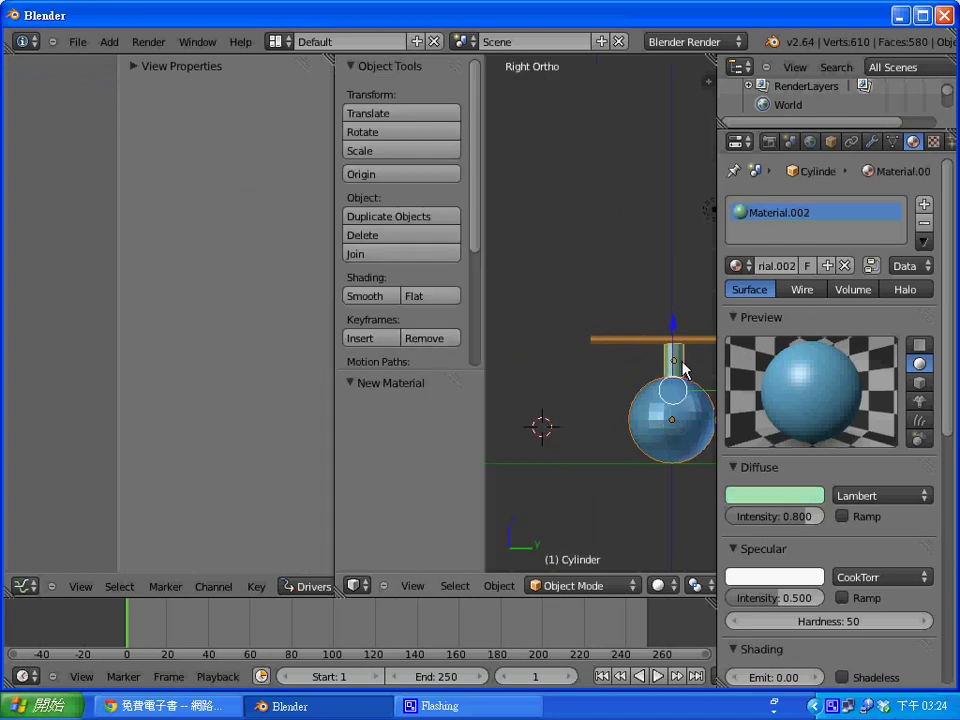
right_click(680, 342)
left_click(378, 302)
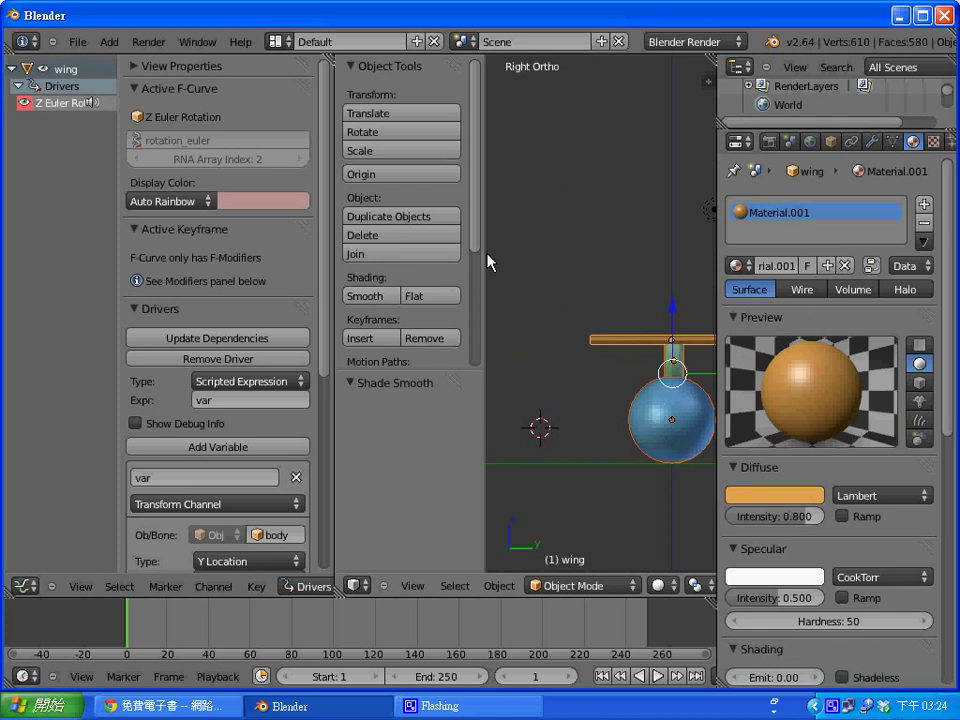
key("t")
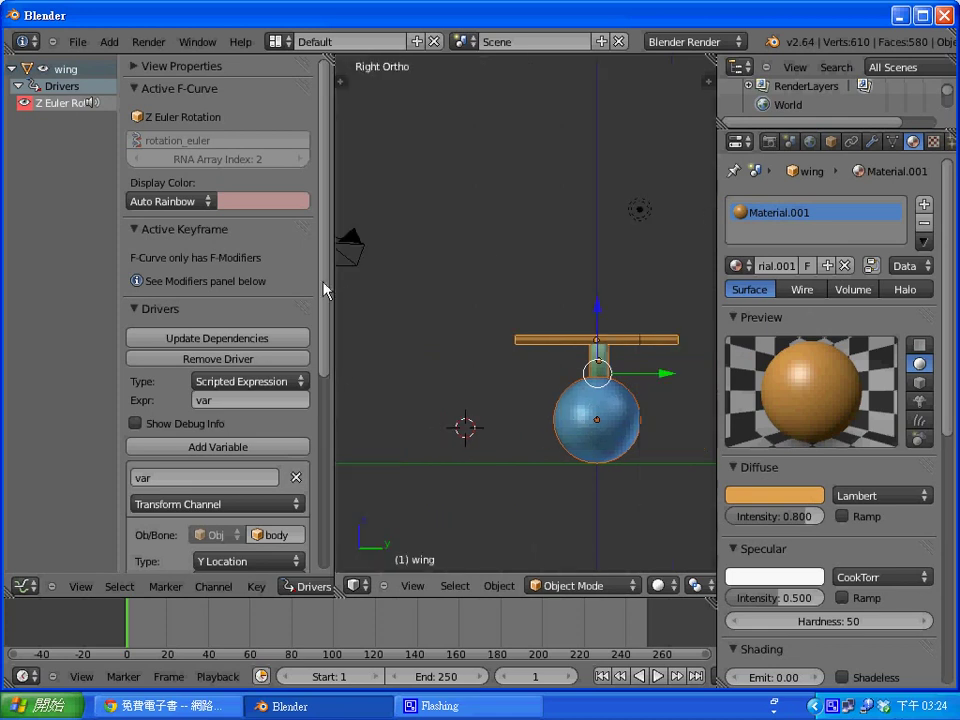
mouse_move(312, 256)
left_mouse_down()
mouse_move(321, 443)
mouse_move(324, 172)
left_mouse_up()
Switch the viewport to the scene camera view and fit the camera frame.
left_click(410, 585)
left_click(452, 525)
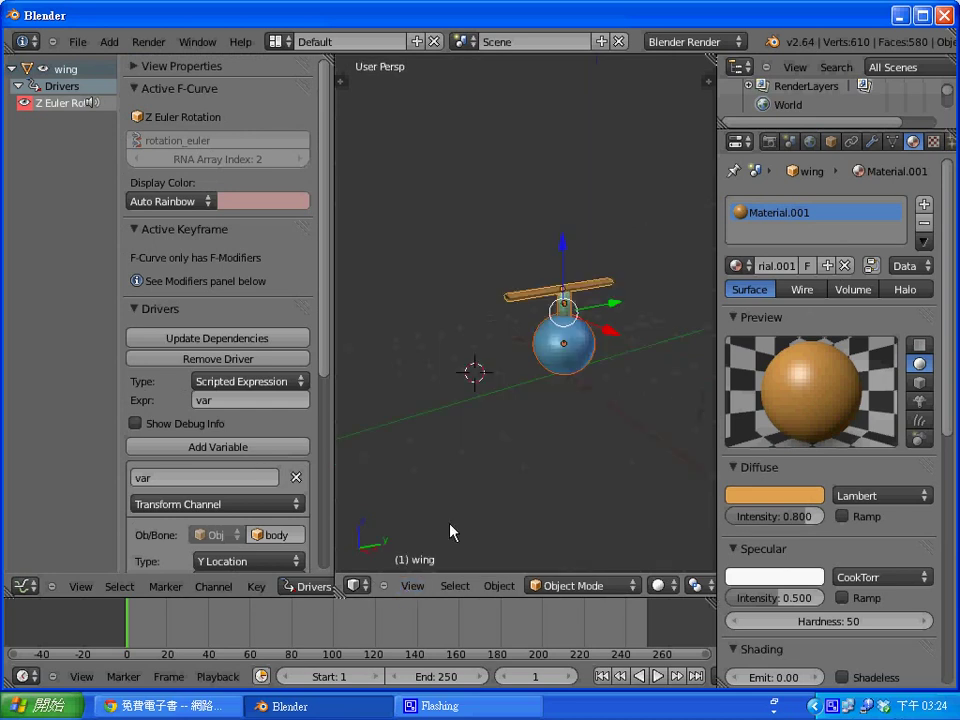
key("Home")
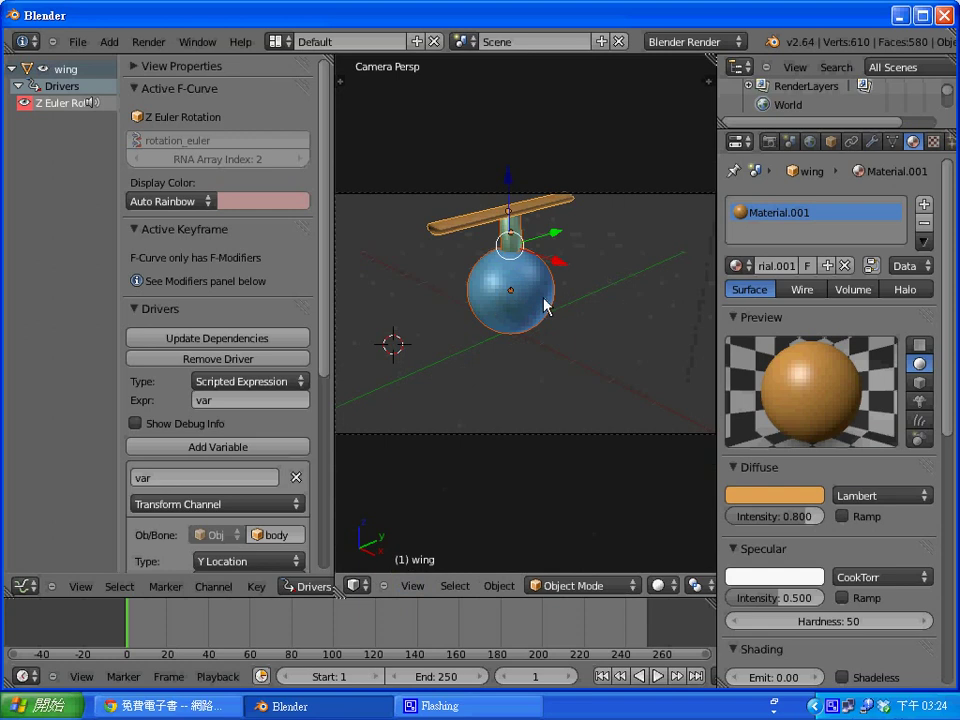
scroll(570, 335, "down", 2)
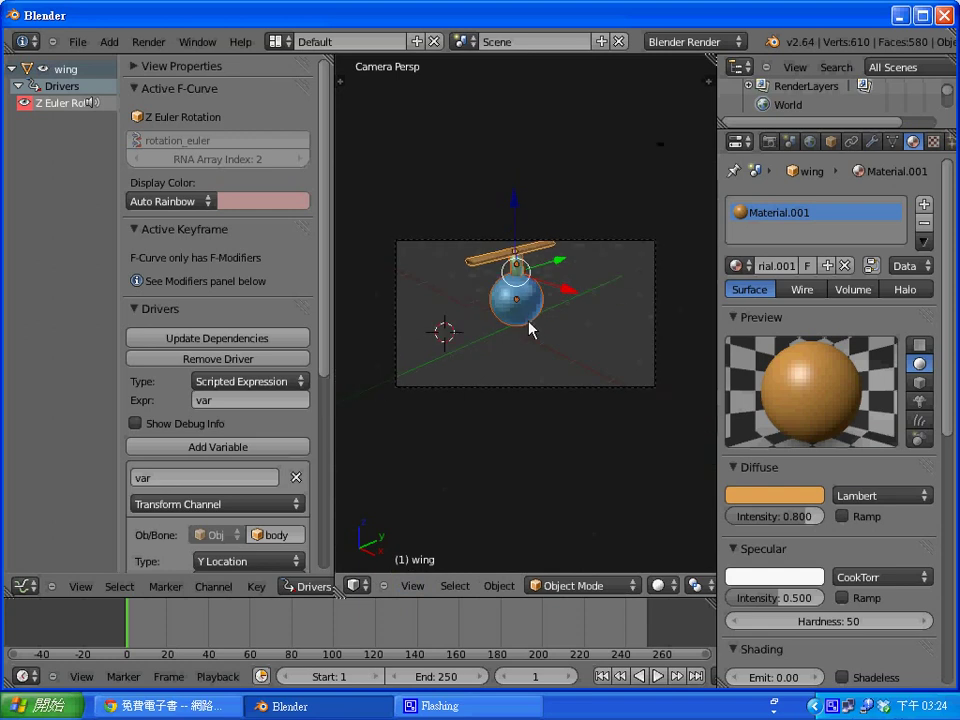
Move the blue sphere body to a new spot within the camera frame.
right_click(530, 317)
key("g")
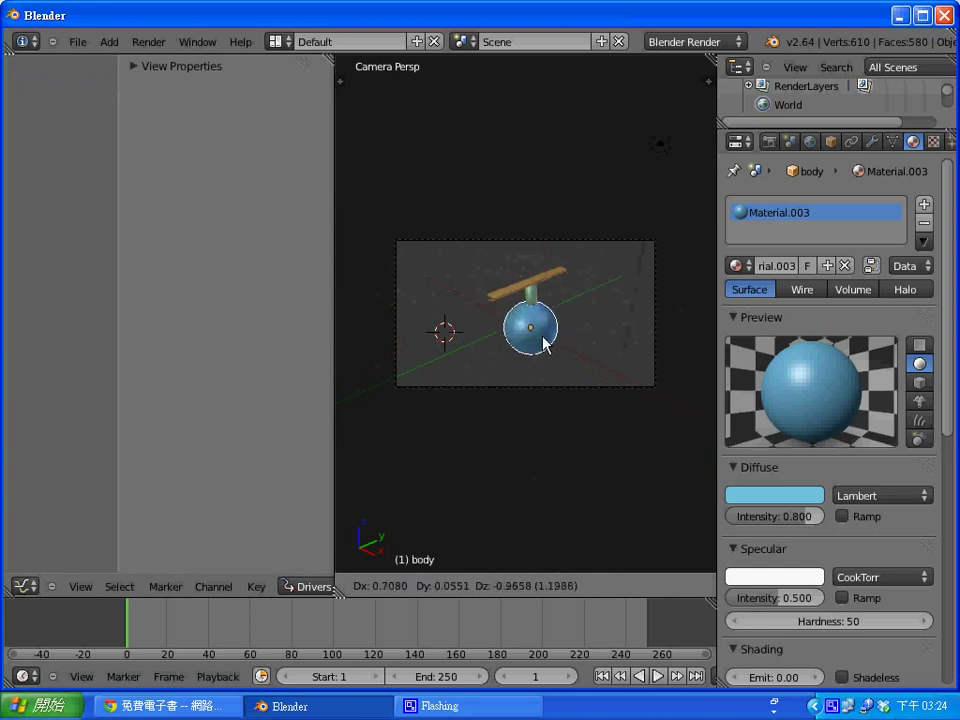
left_click(545, 338)
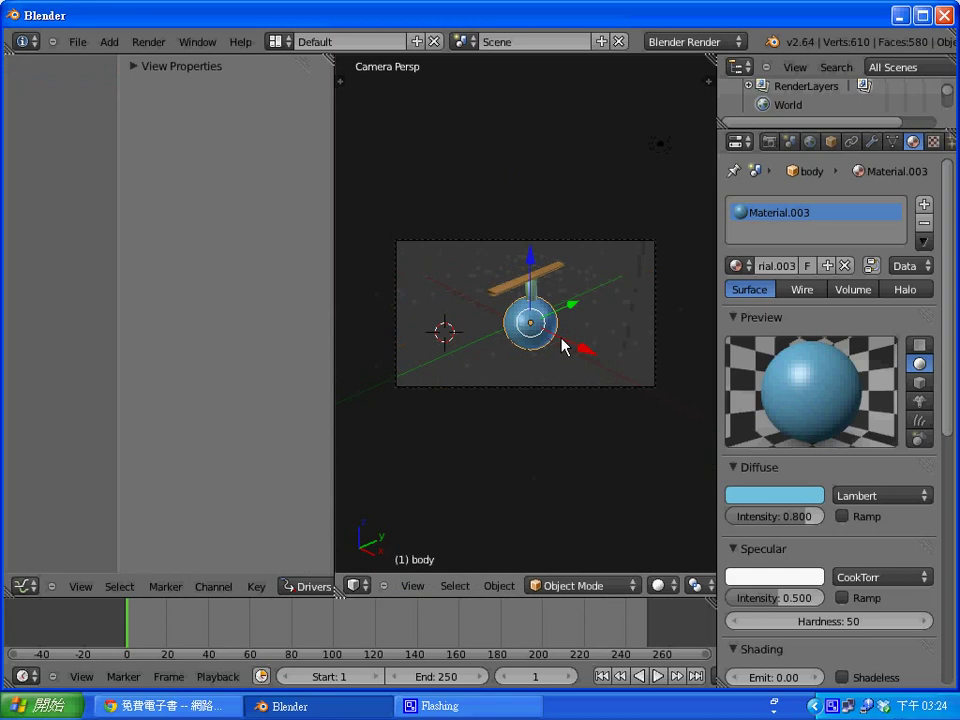
left_click(414, 586)
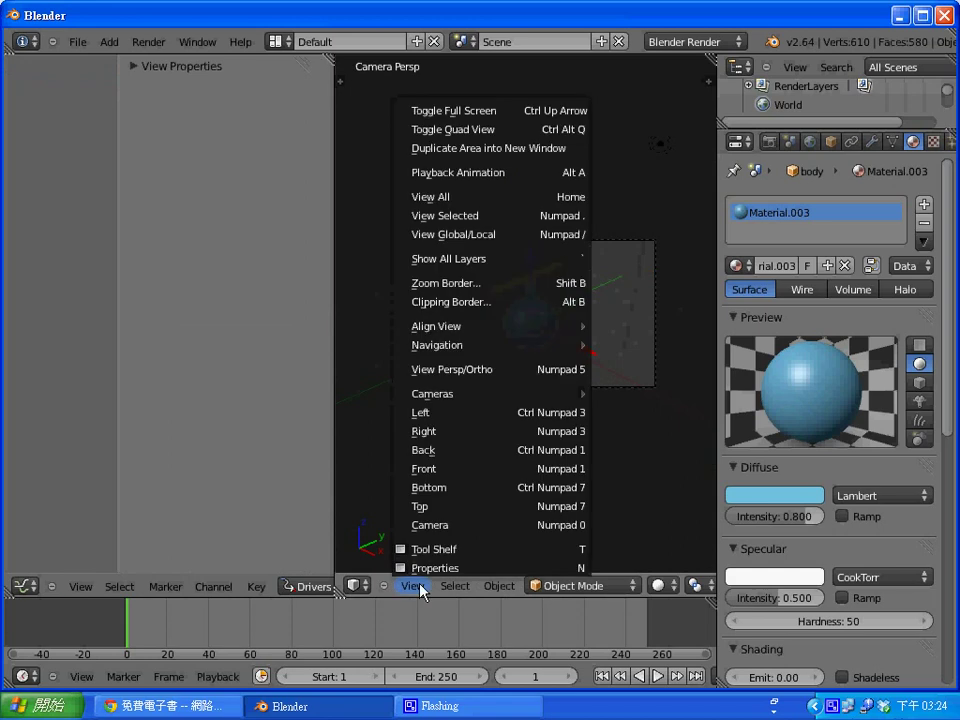
From top view, move the camera farther down and right, then do a test render.
left_click(464, 508)
scroll(529, 401, "down", 4)
scroll(529, 401, "down", 2)
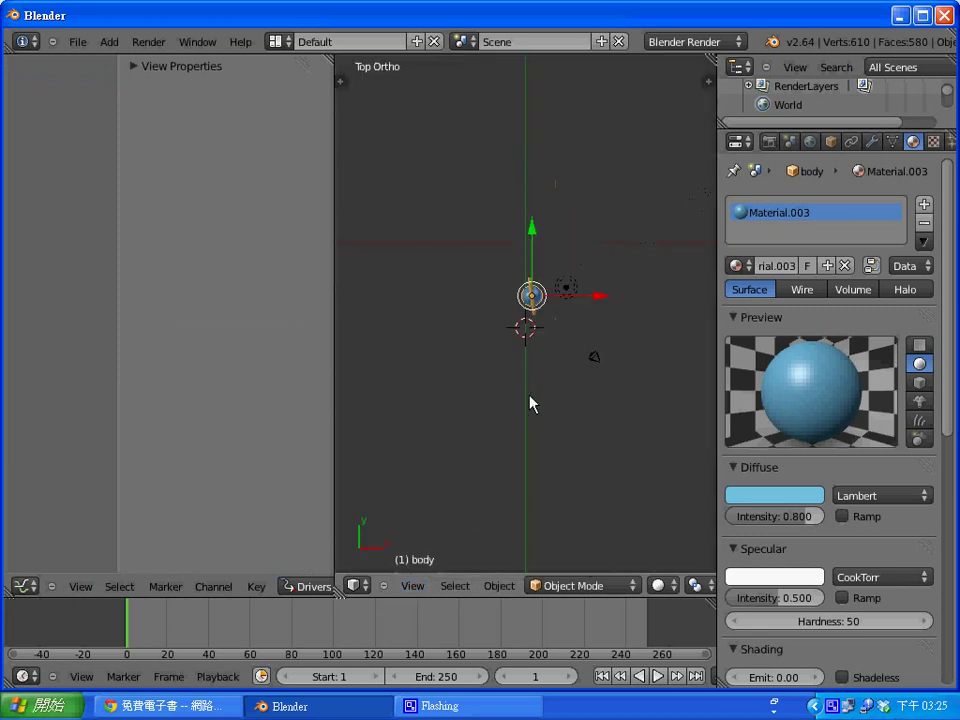
right_click(598, 362)
key("g")
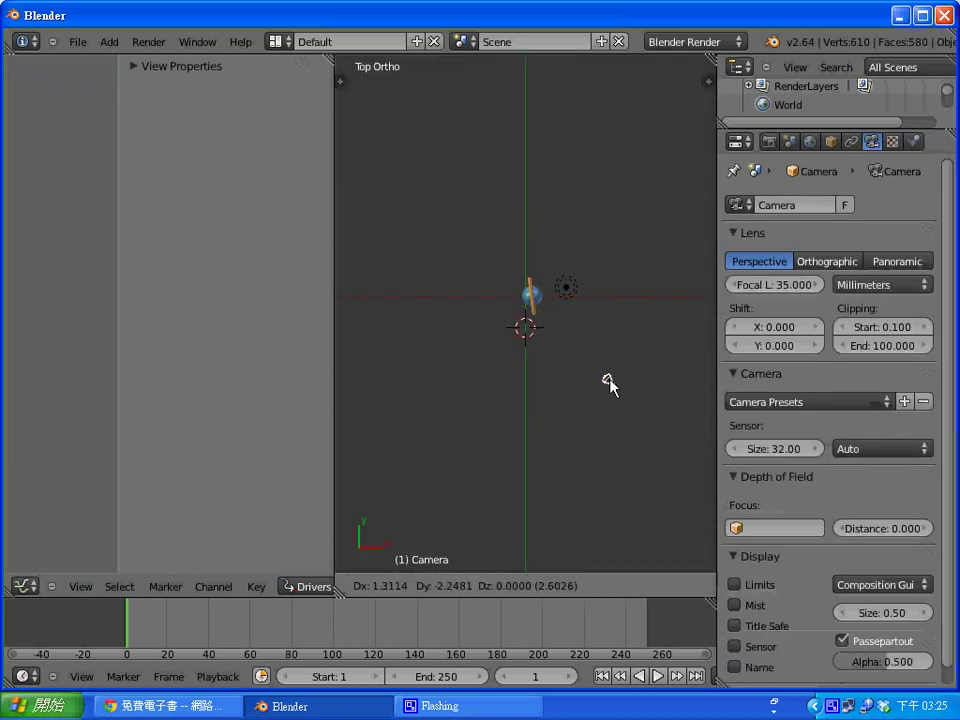
left_click(648, 432)
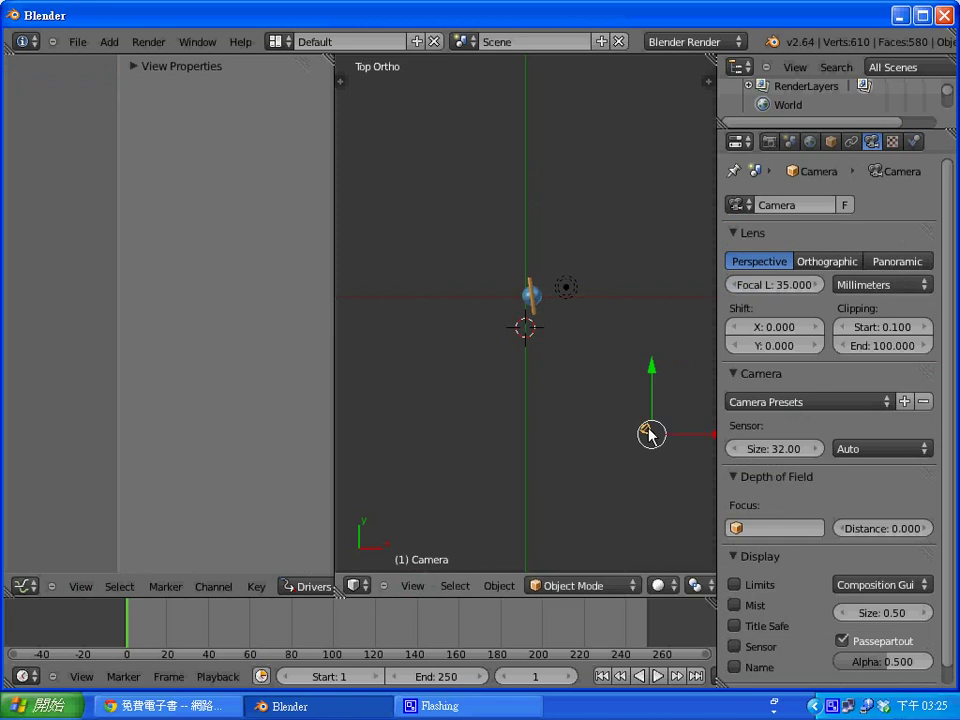
key("F12")
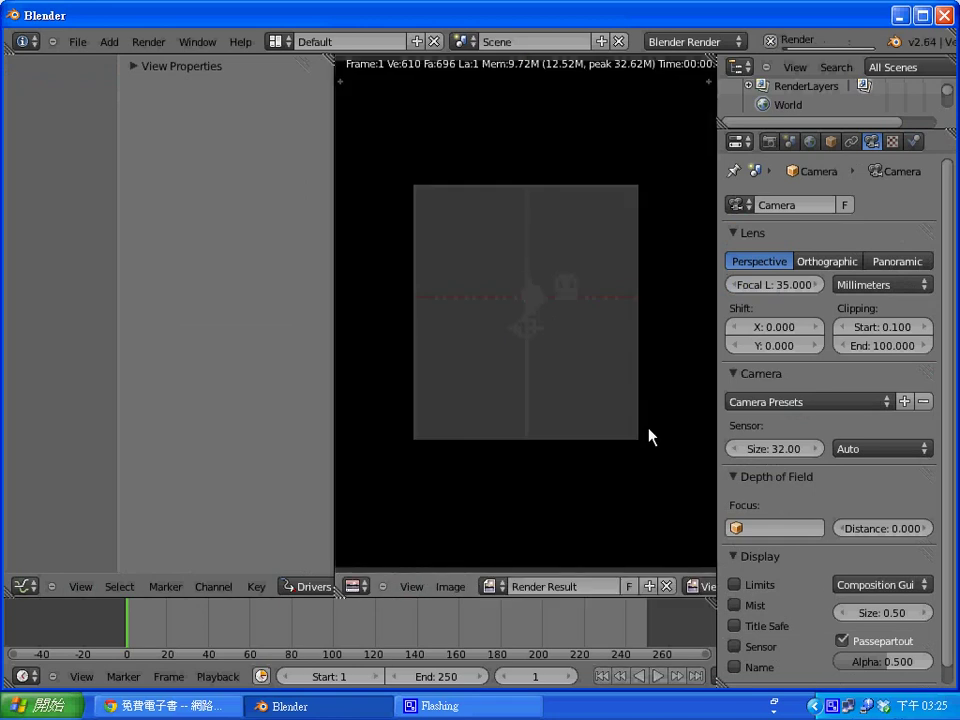
key("Escape")
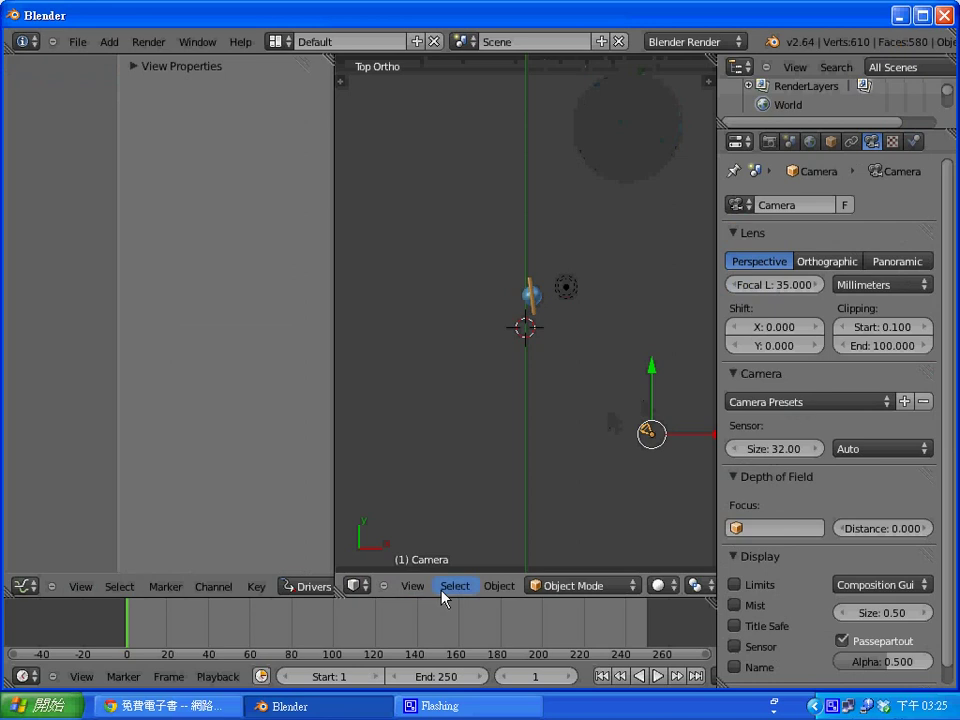
Return to the camera view and select the blue sphere body.
left_click(410, 586)
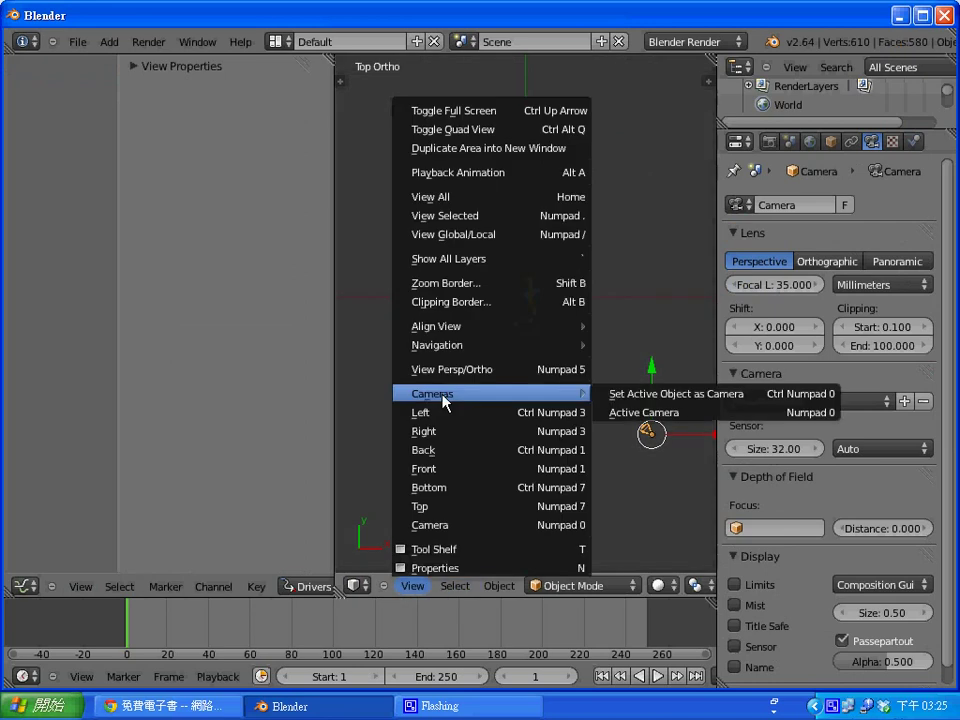
left_click(467, 529)
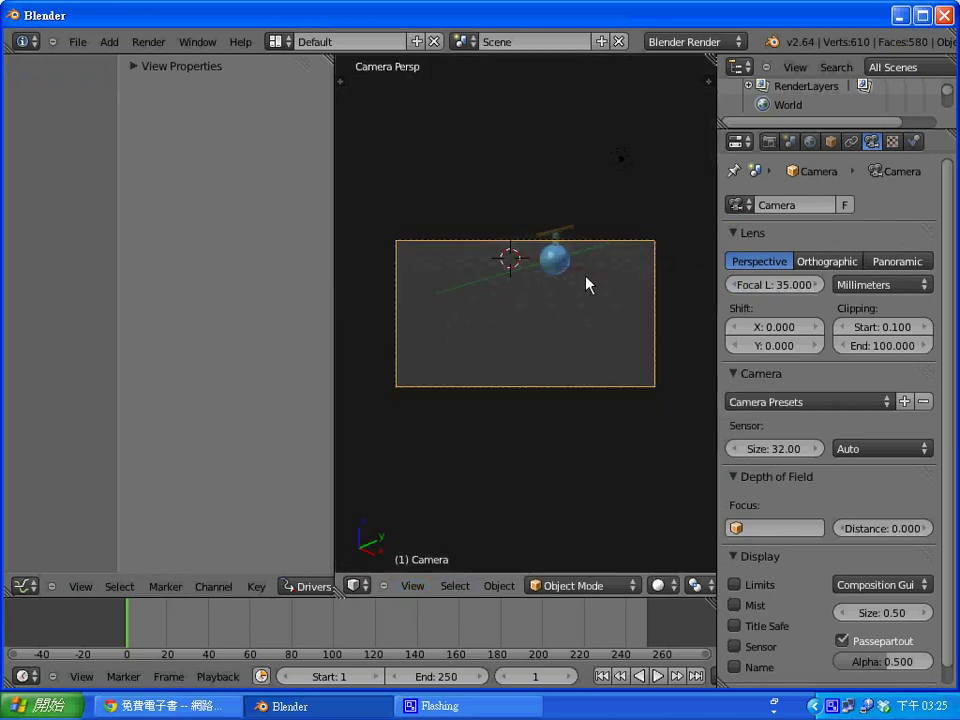
right_click(555, 264)
Place the sphere at the frame's upper left, set end frame to 60, and reposition the 3D cursor.
key("g")
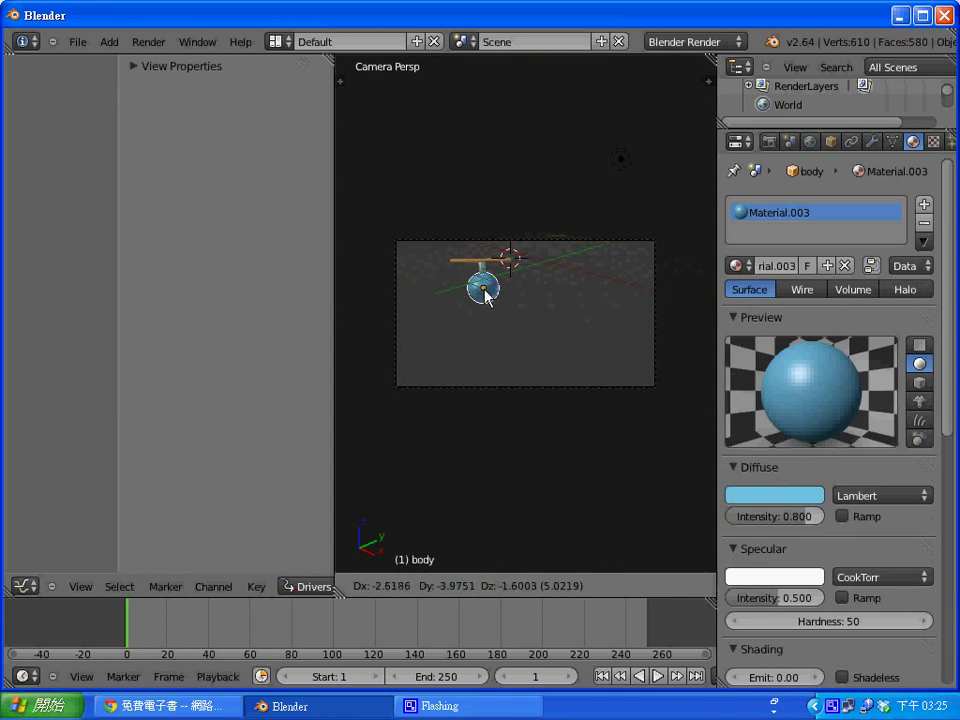
left_click(437, 292)
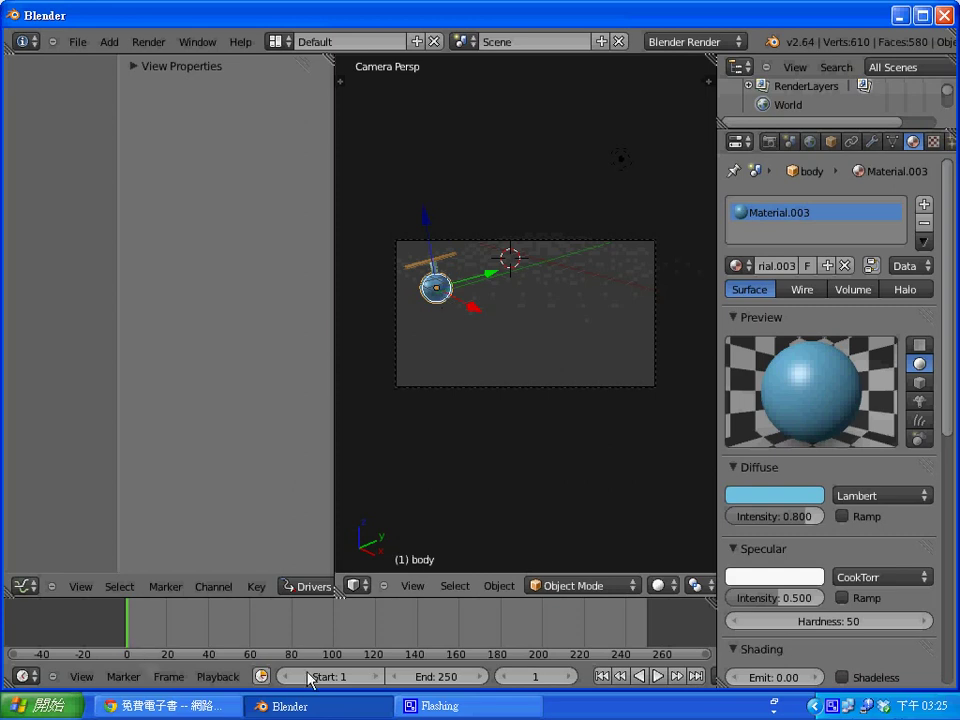
left_click(430, 687)
type("60")
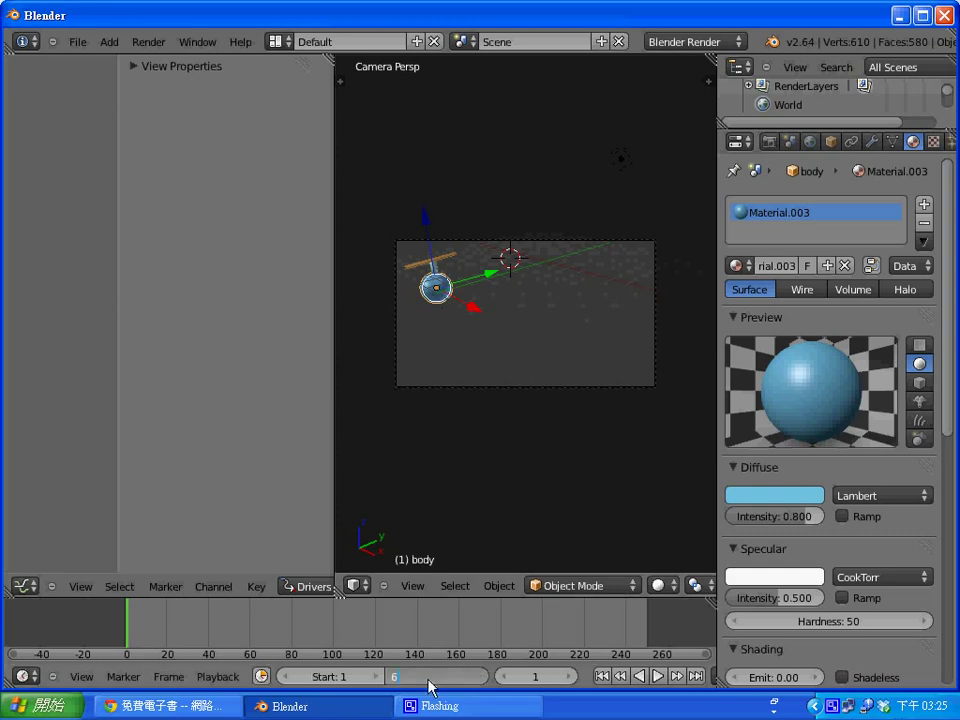
key("Return")
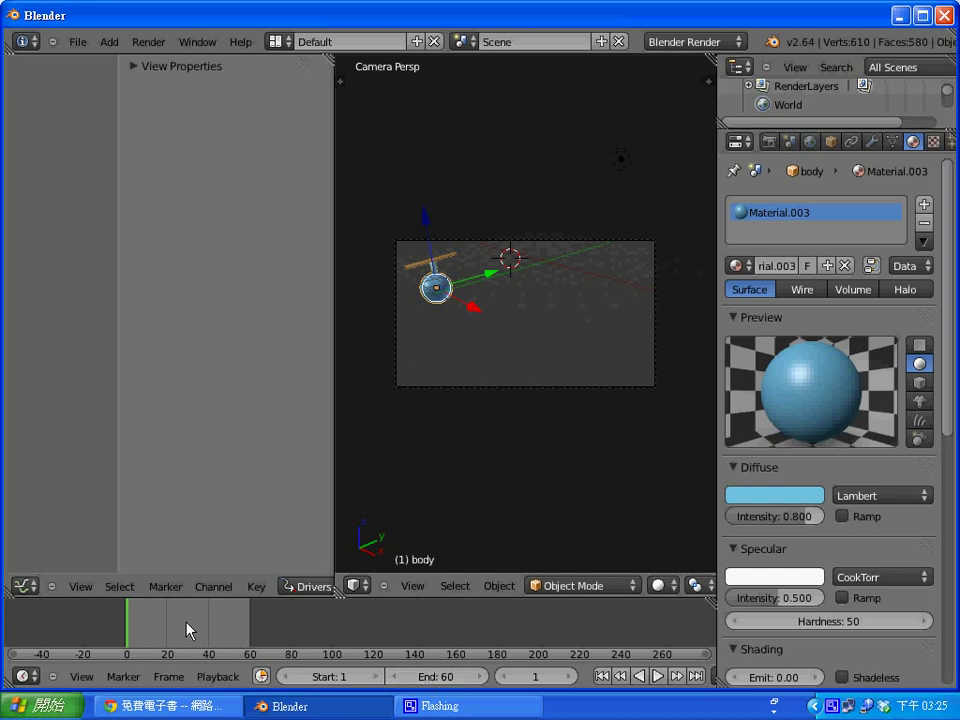
left_click(467, 378)
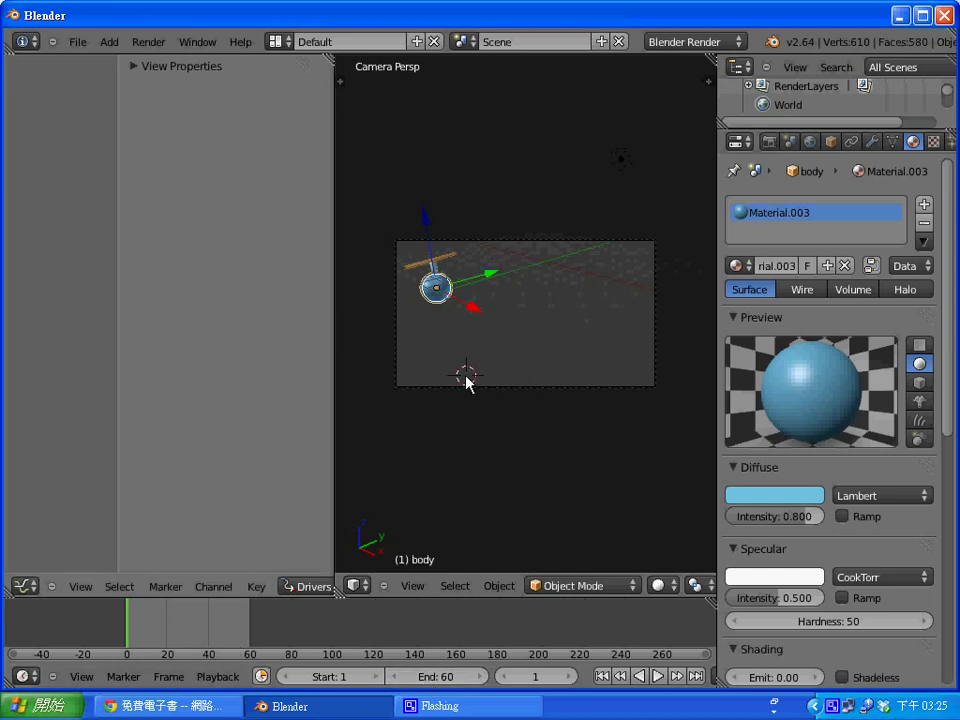
key("i")
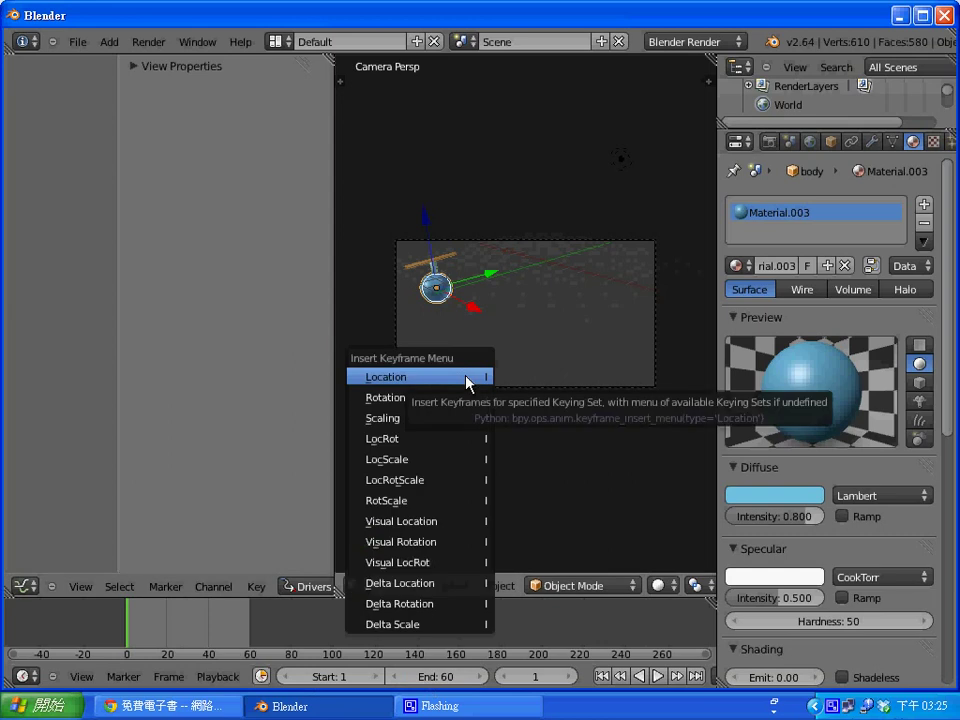
Keyframe the sphere's location at frame 1, then nudge it slightly at frame 20.
left_click(466, 378)
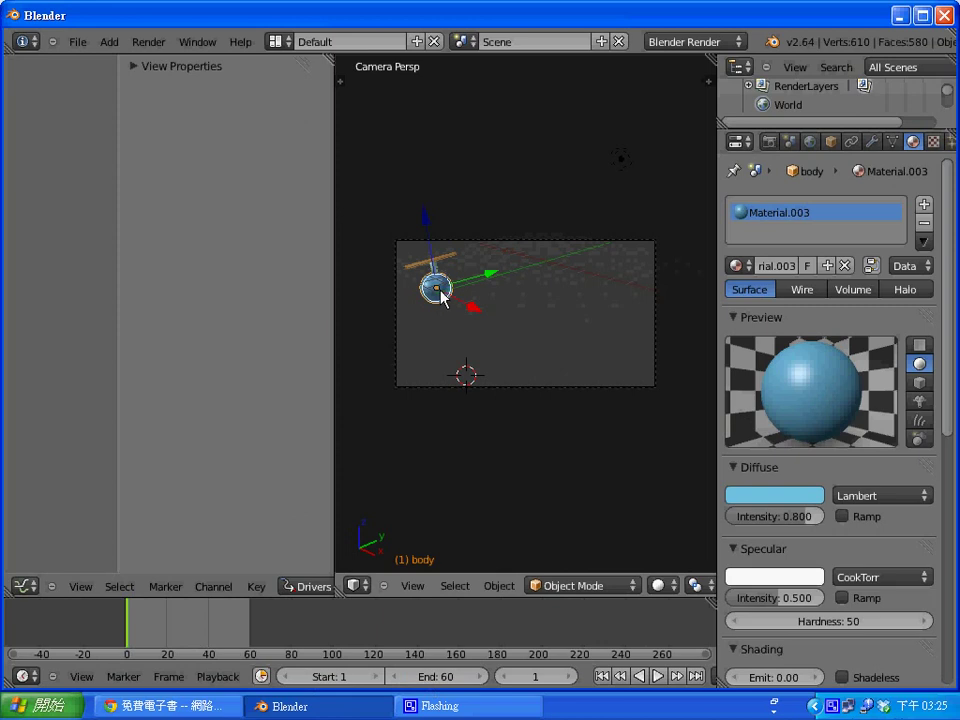
left_click(168, 637)
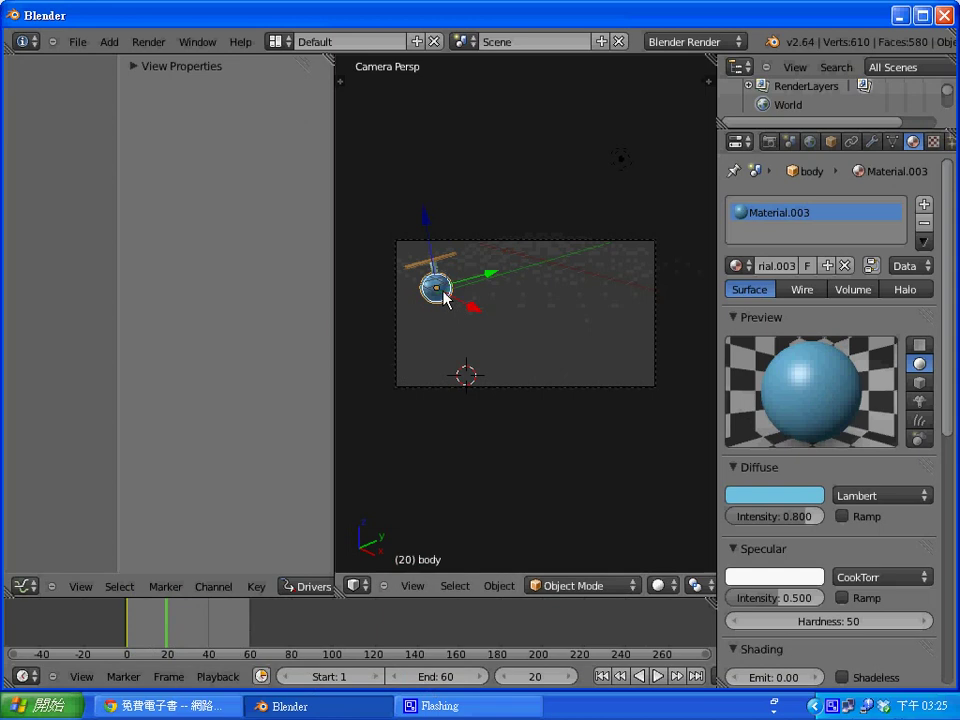
key("g")
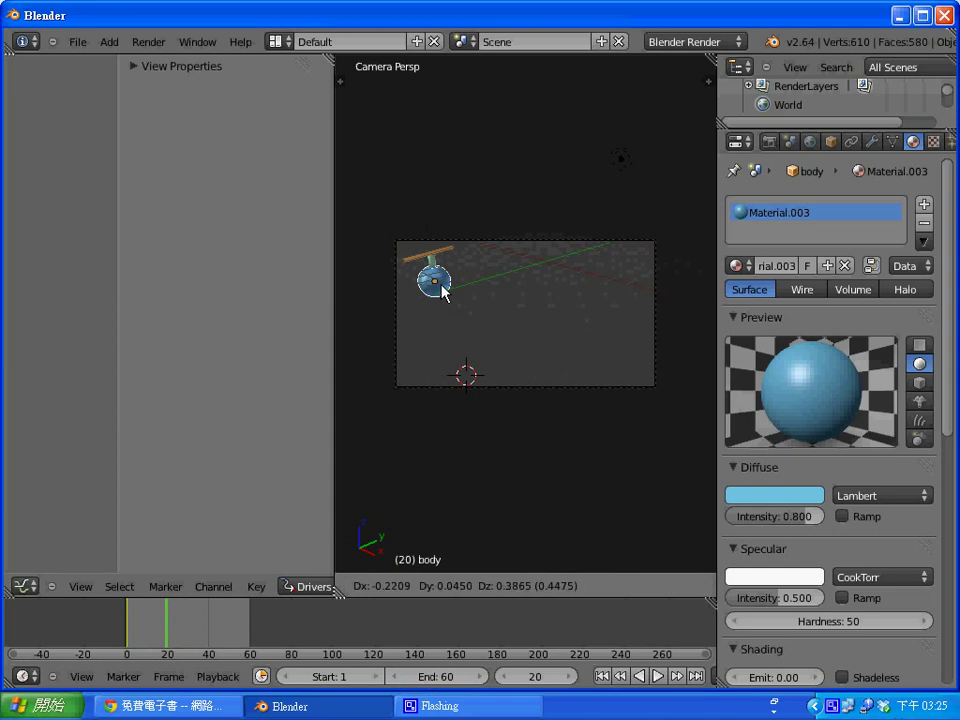
left_click(445, 292)
Change the wing's rotation driver expression to 30*var.
right_click(446, 257)
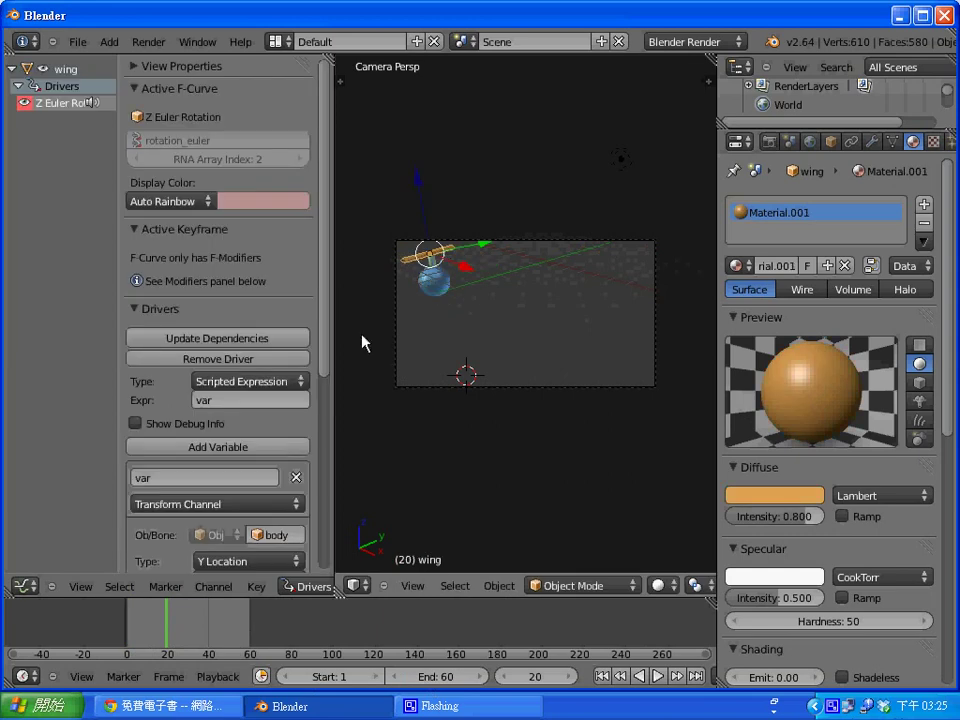
left_click_drag(325, 366, 318, 424)
left_click(242, 308)
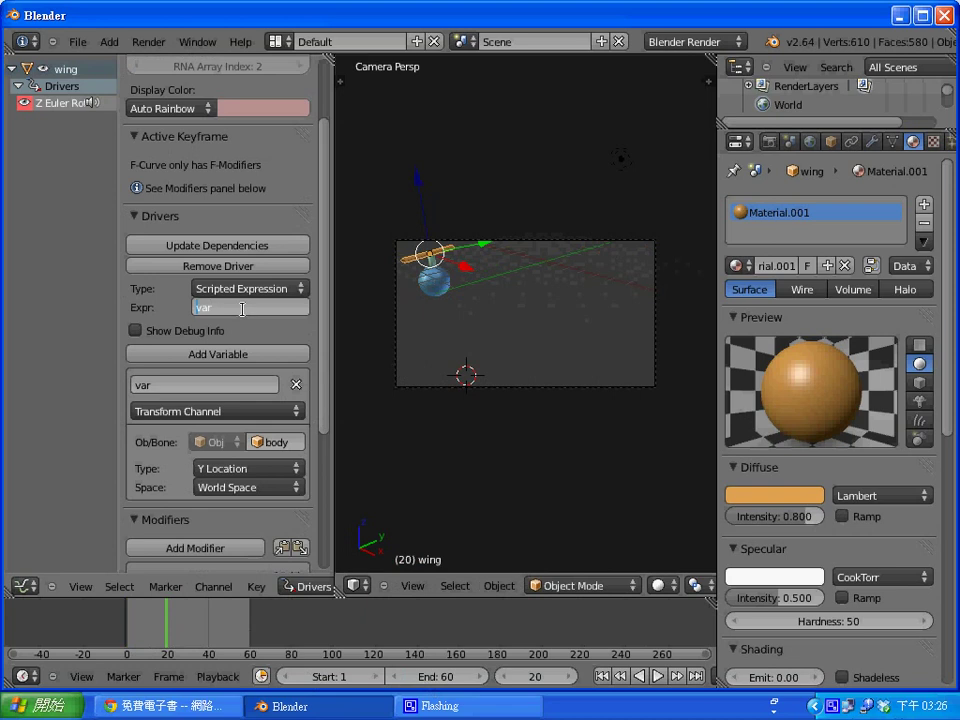
type("30*")
key("Return")
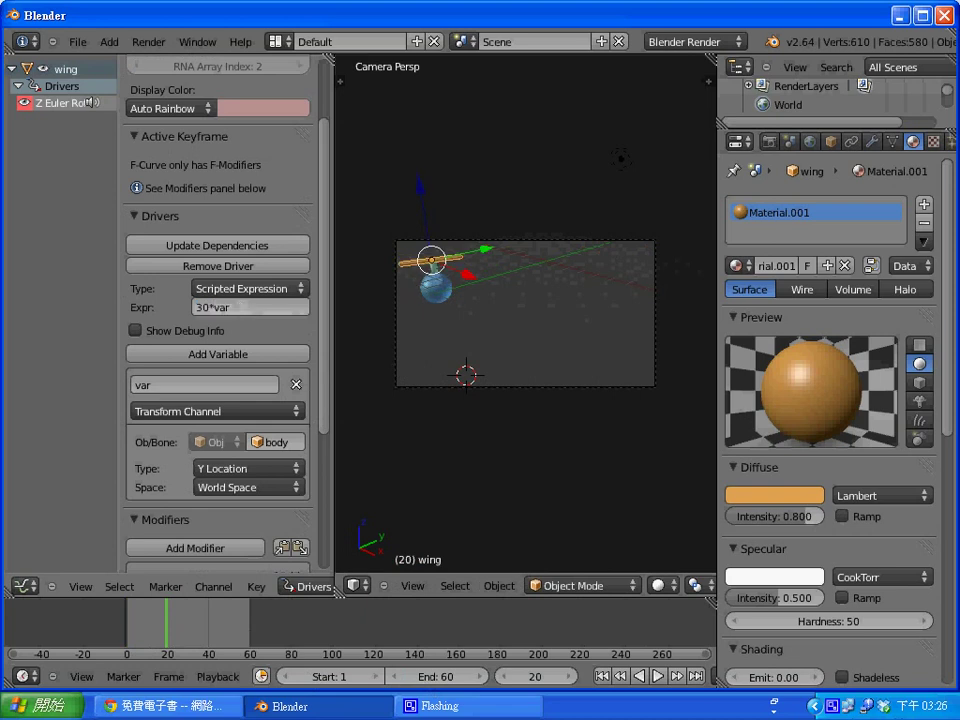
right_click(441, 295)
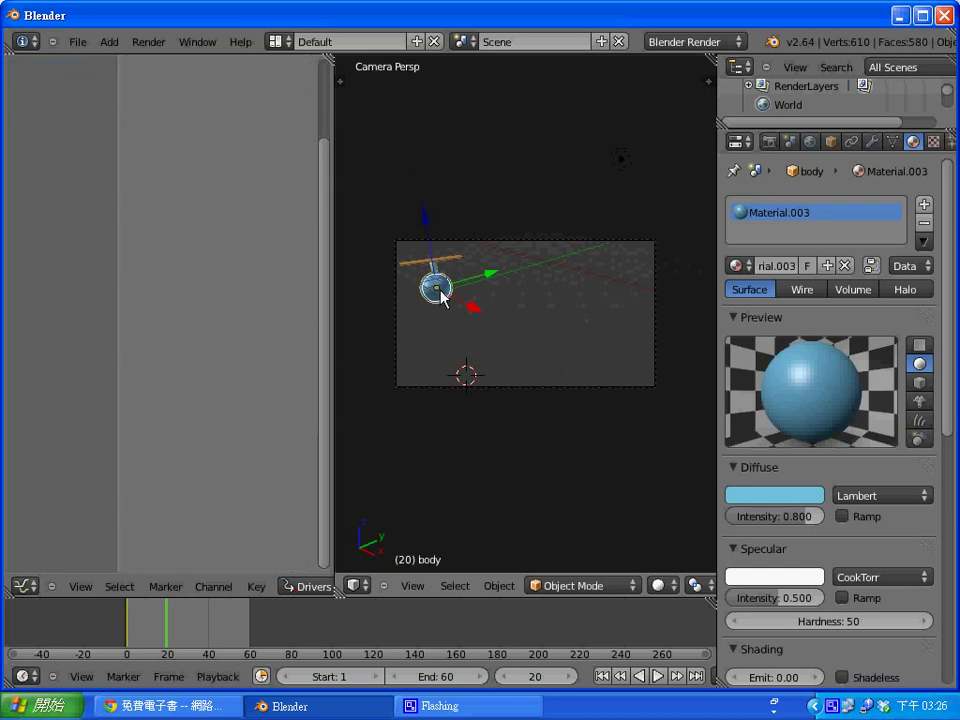
At frame 20, move the body toward the upper right and key its location.
key("g")
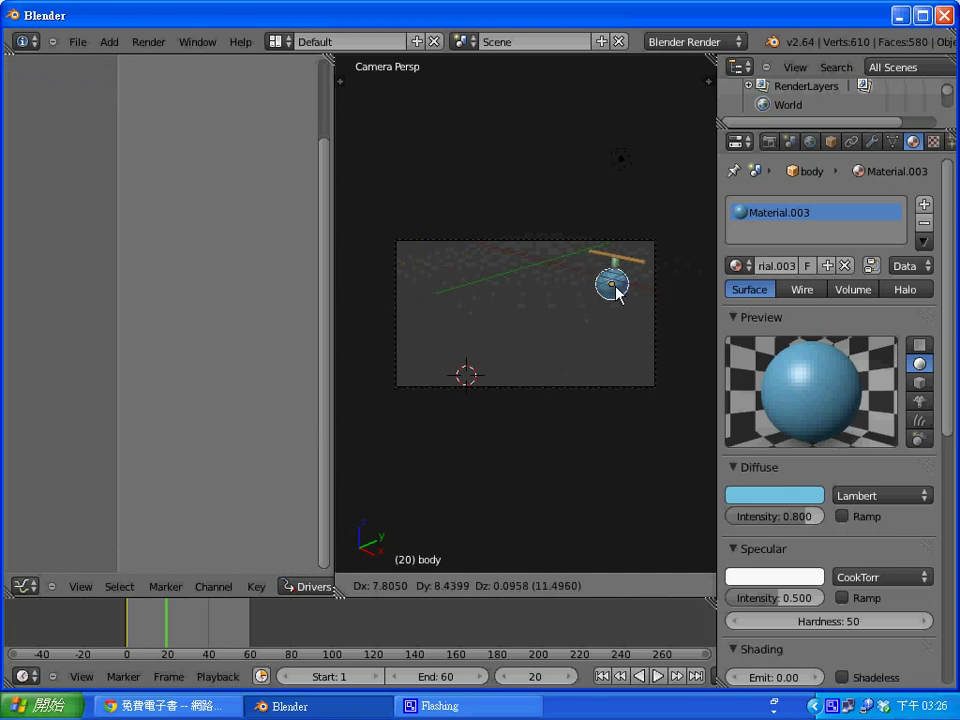
left_click(609, 292)
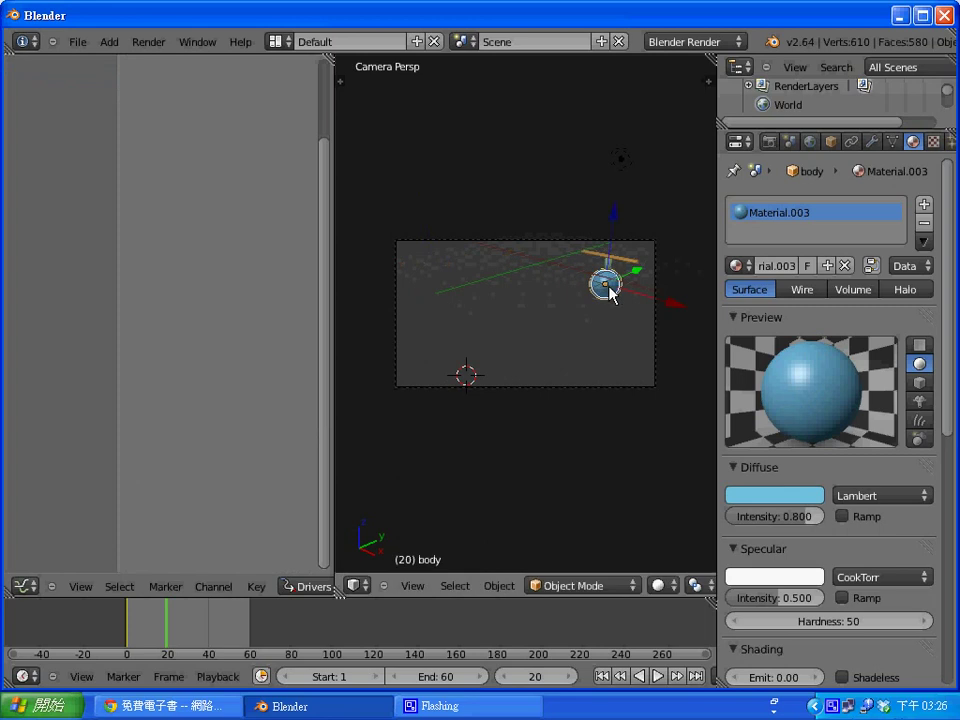
key("i")
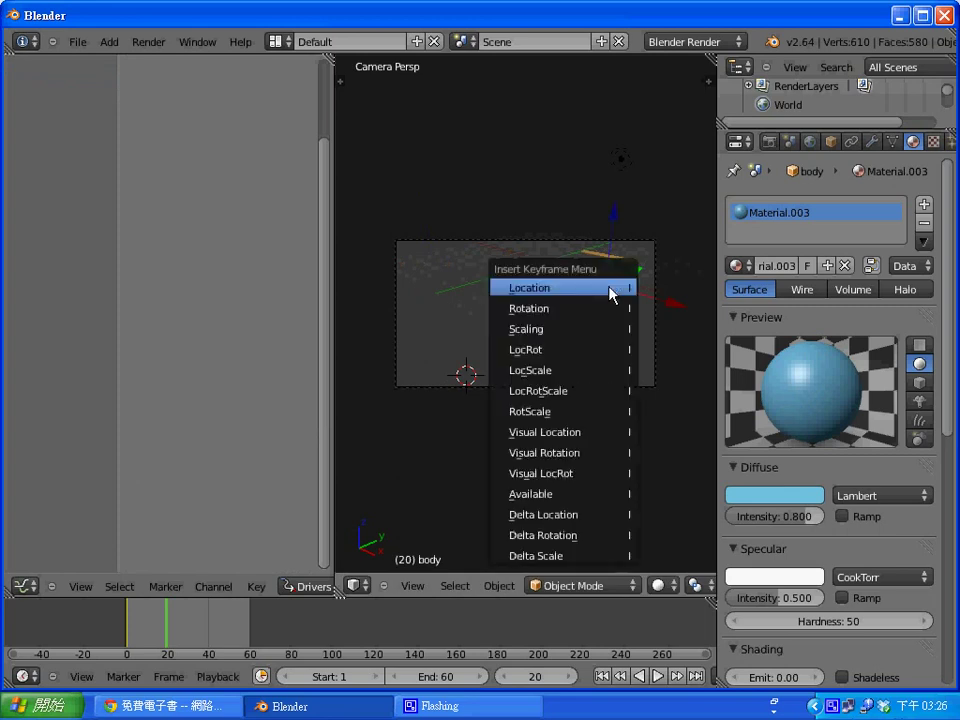
left_click(609, 288)
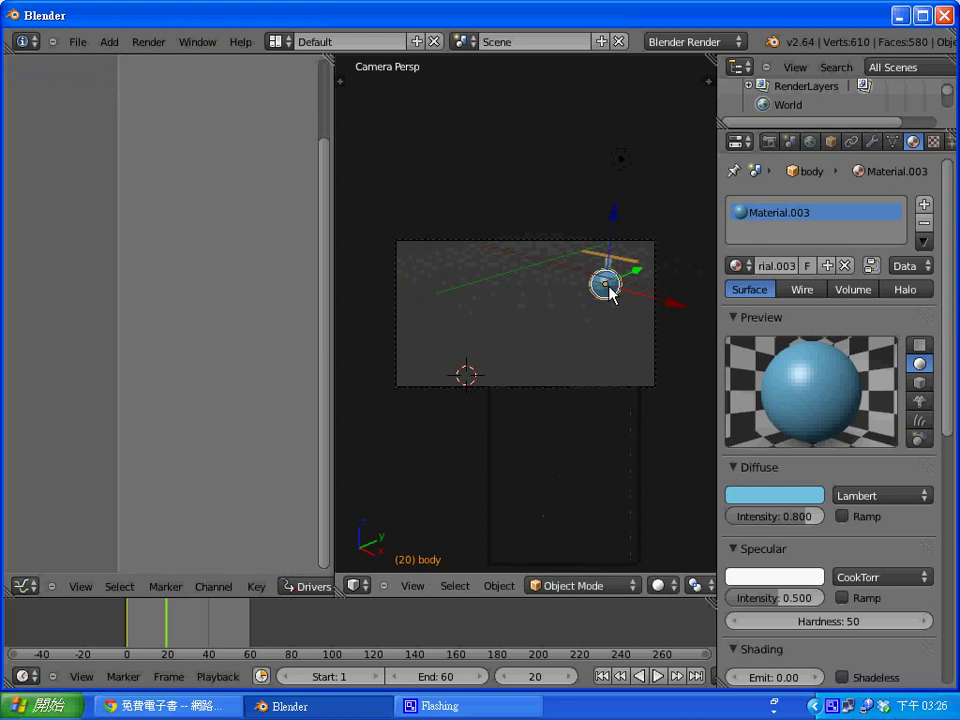
At frame 40, move the body down-left near the 3D cursor and key its location.
left_click(210, 640)
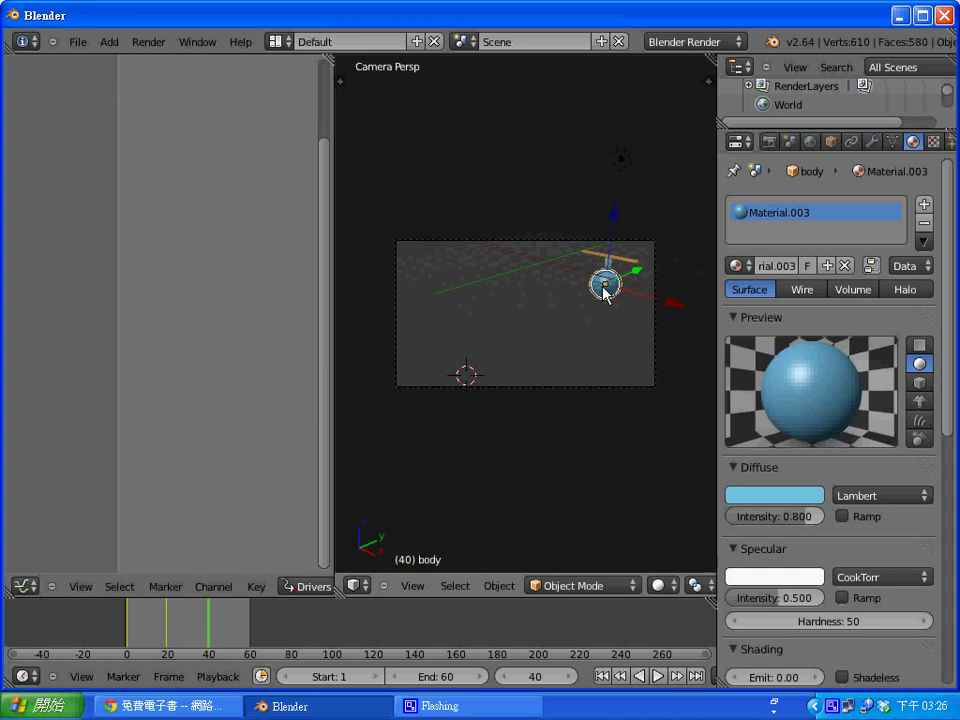
key("g")
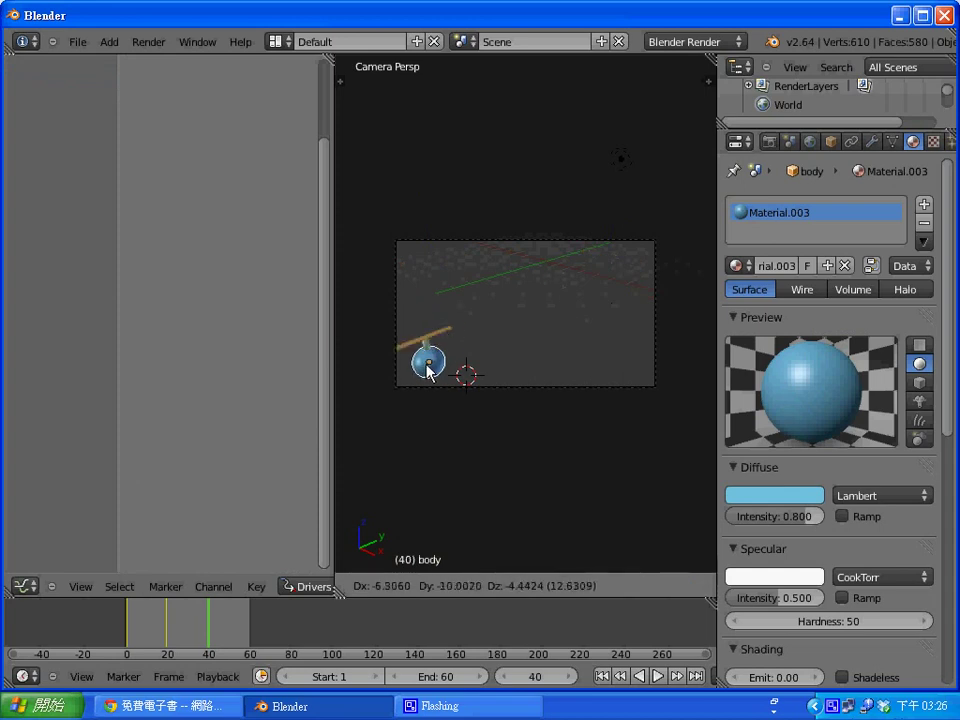
left_click(434, 362)
key("i")
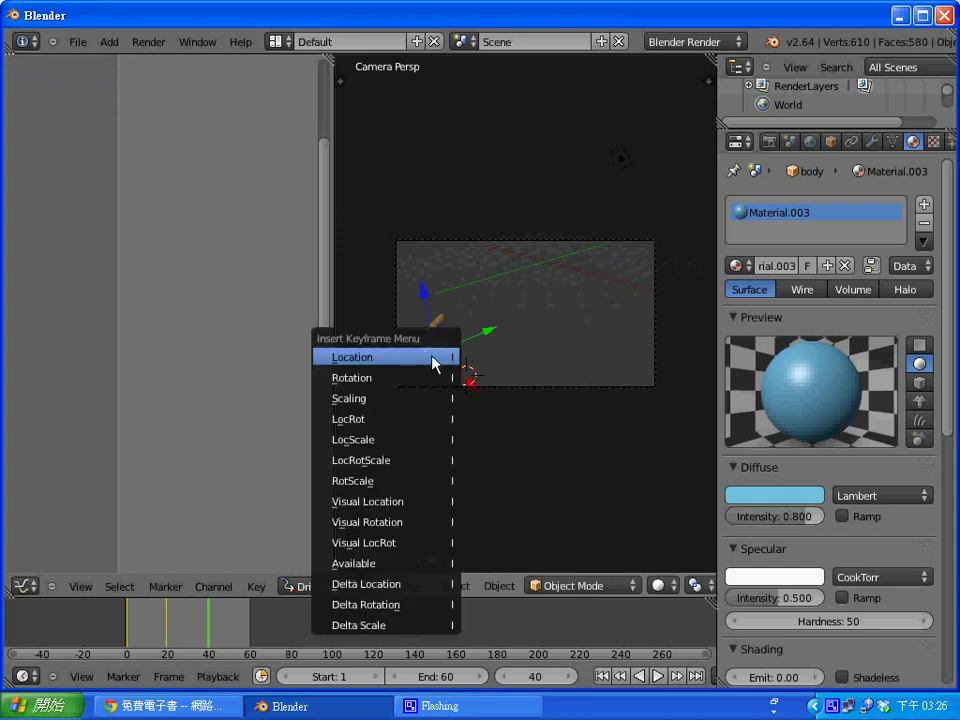
left_click(434, 362)
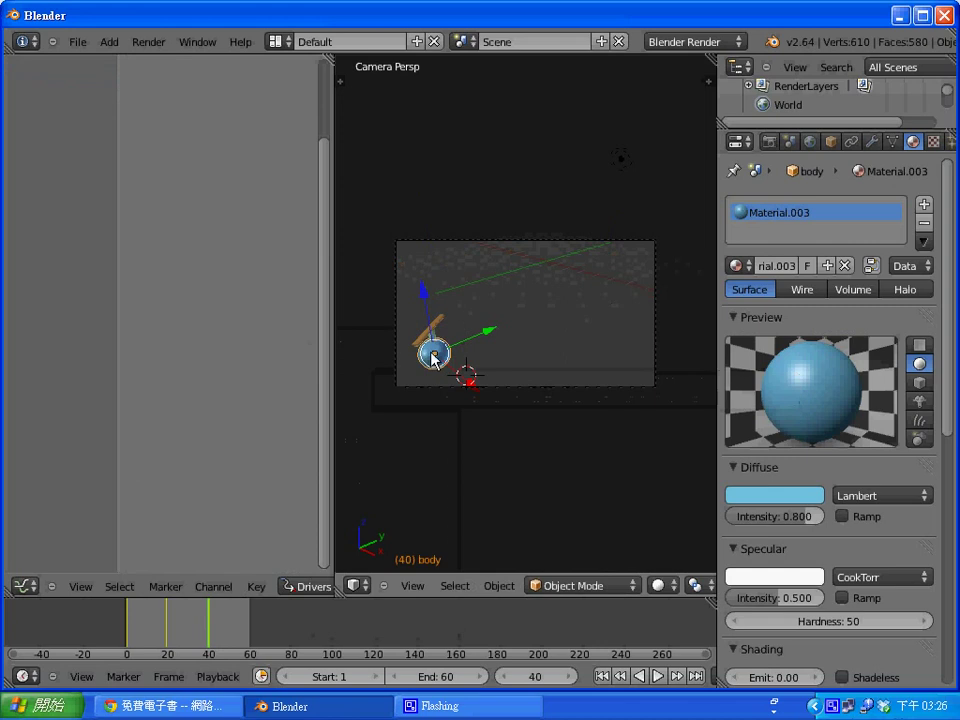
At frame 59, move the body back to the right and key its location.
left_click(247, 637)
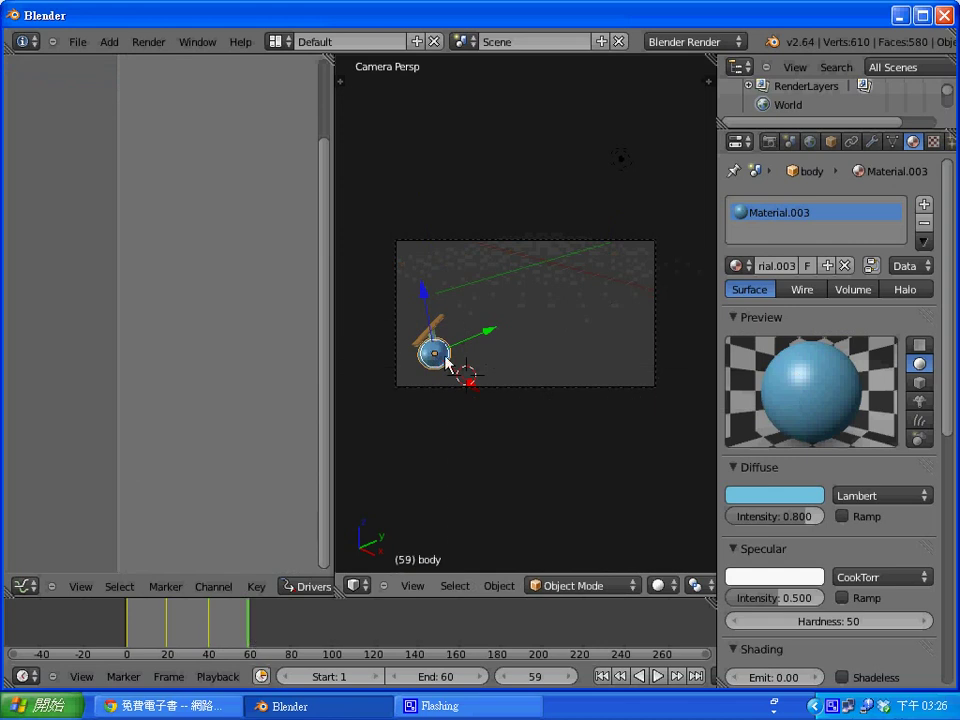
key("g")
left_click(614, 366)
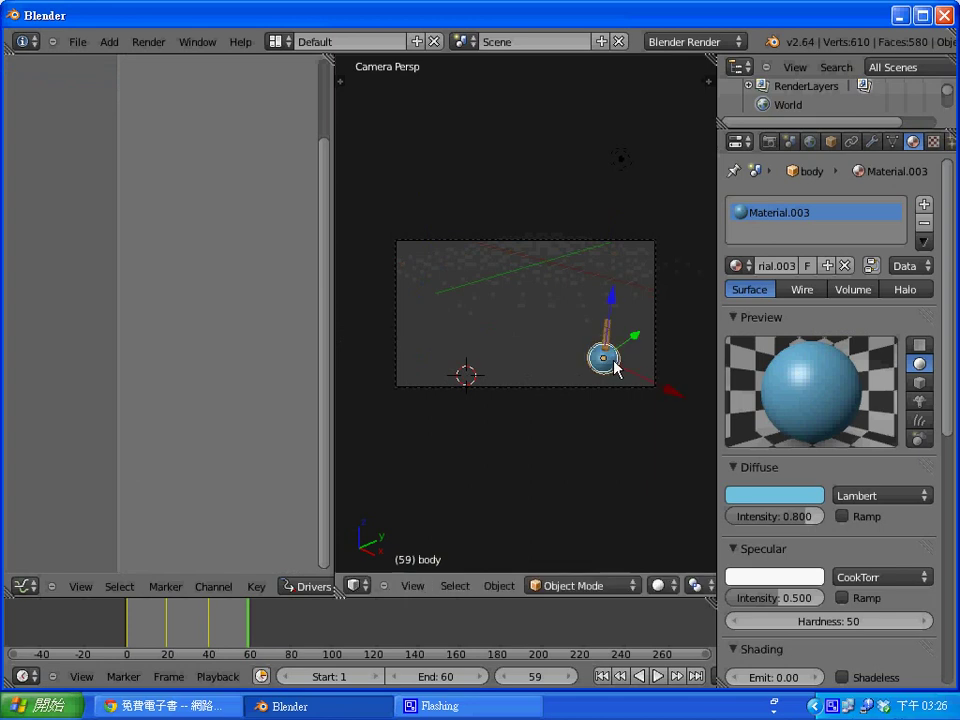
key("i")
left_click(583, 358)
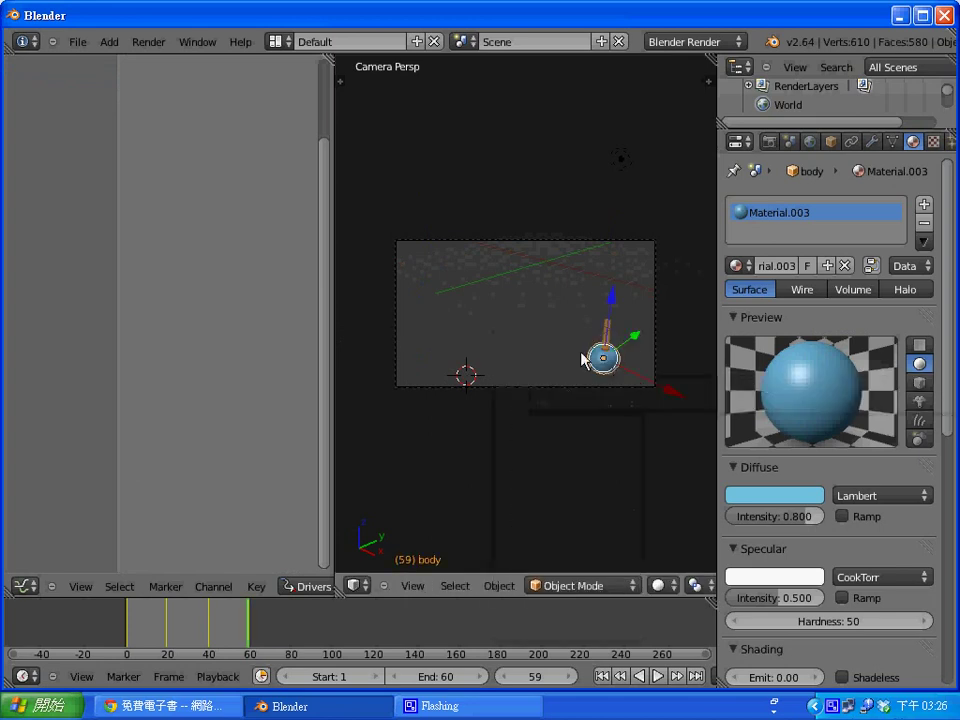
left_click(565, 466)
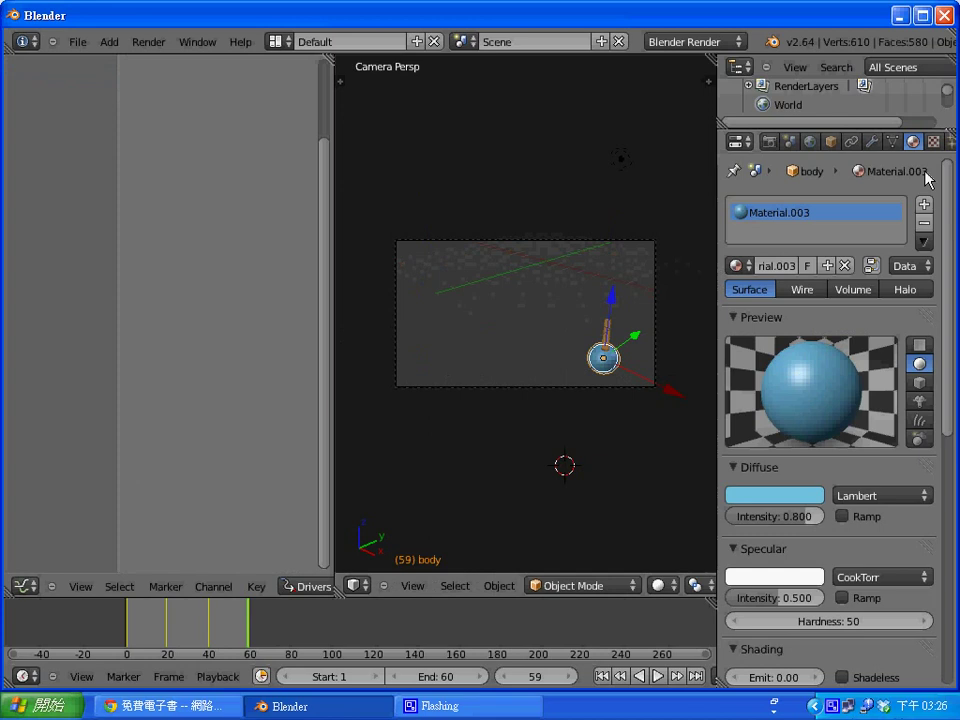
Open the Render properties, play back the previously rendered frames, and scroll to the Output panel.
left_click(769, 141)
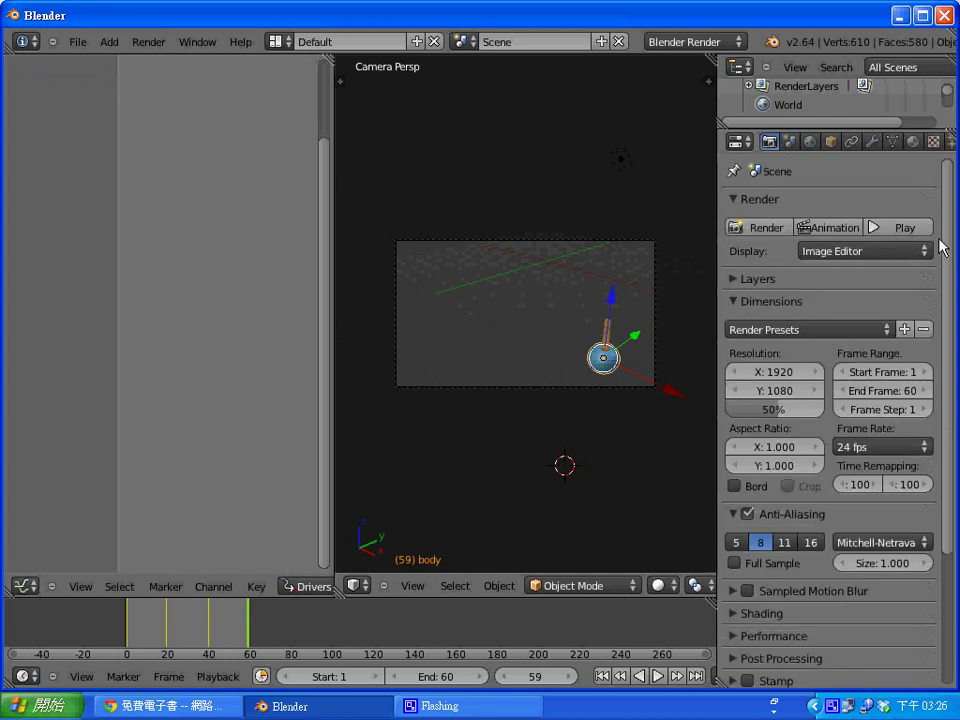
mouse_move(953, 214)
left_mouse_down()
mouse_move(953, 366)
mouse_move(953, 236)
left_mouse_up()
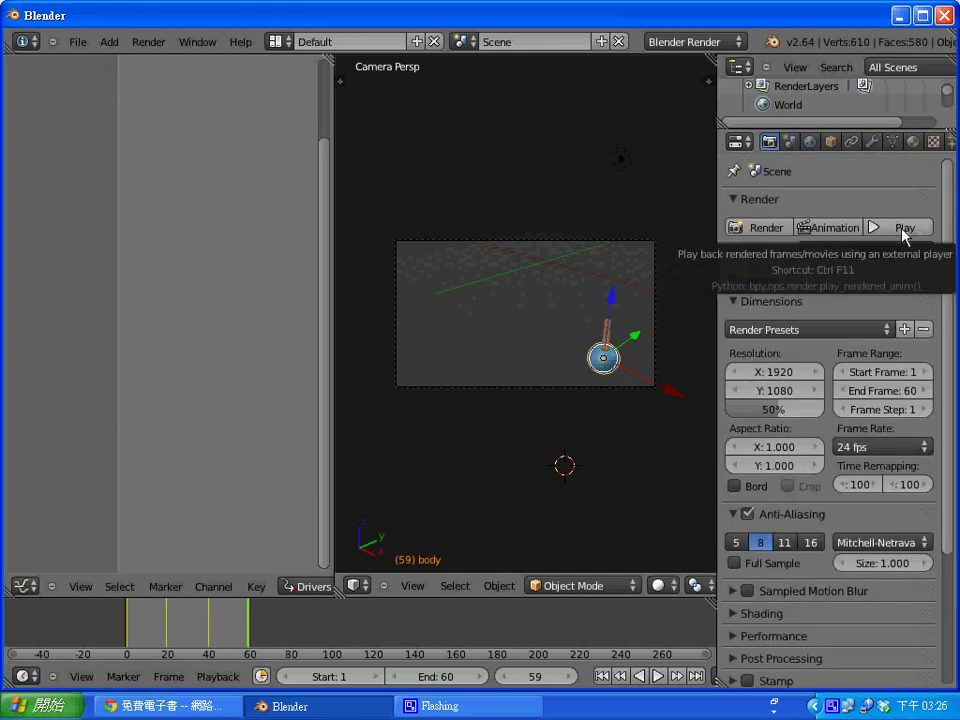
left_click(904, 228)
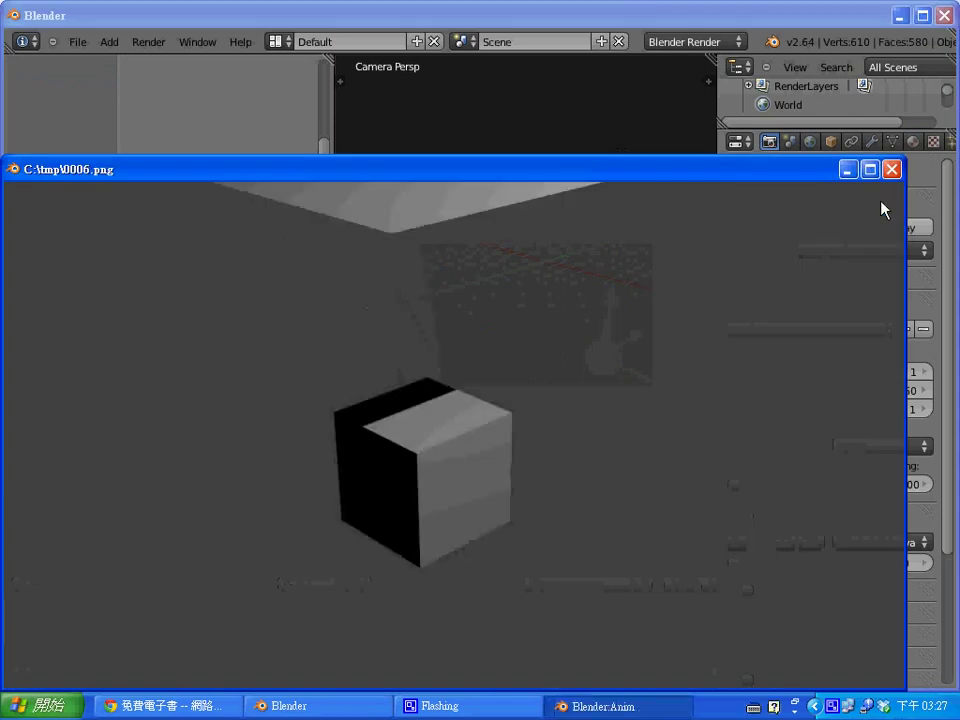
left_click(891, 169)
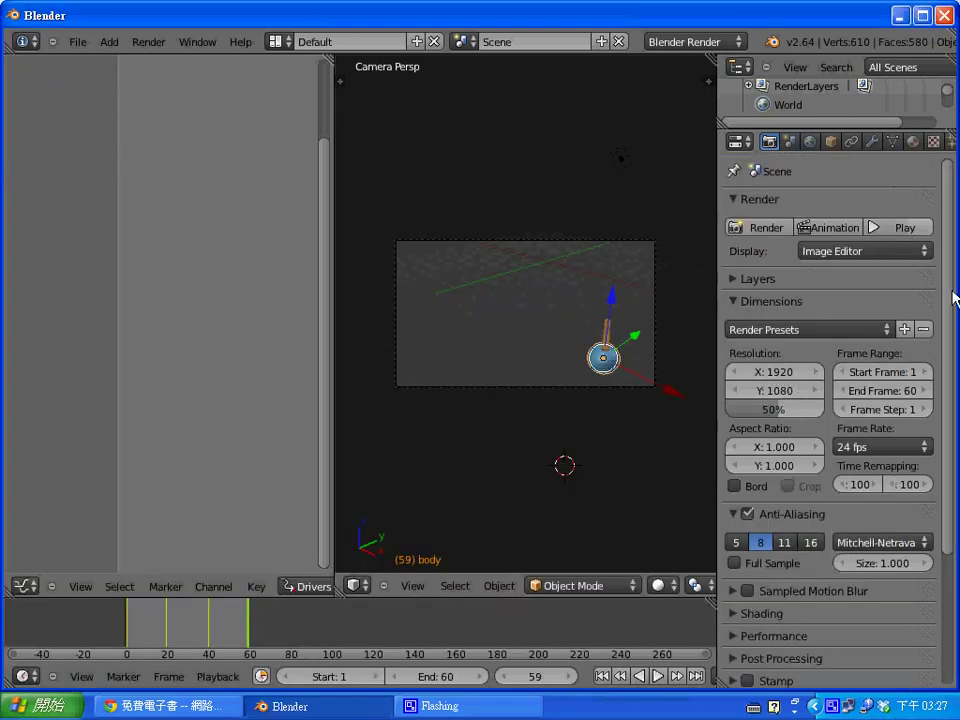
scroll(949, 330, "down", 2)
scroll(949, 368, "down", 2)
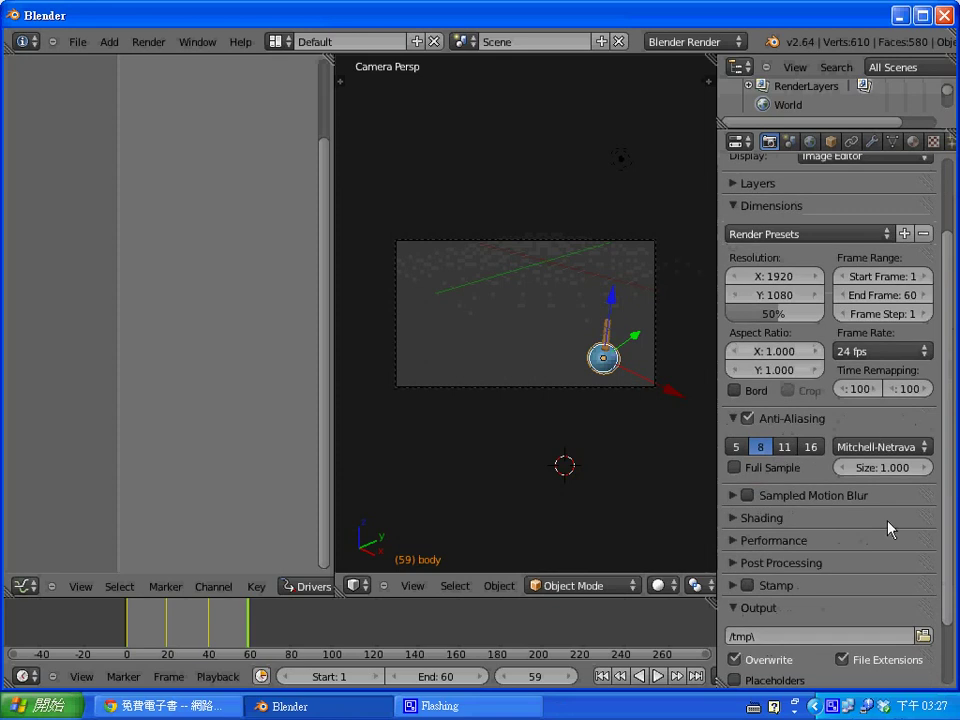
scroll(948, 600, "down", 3)
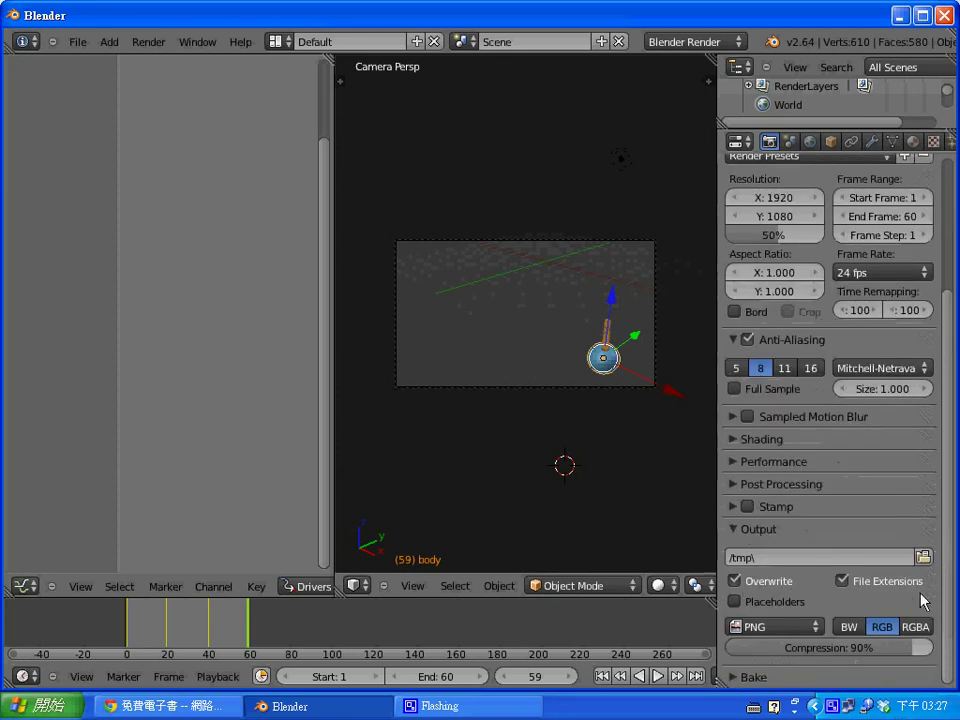
Scrub frames 3–10, then play the animation and stop it at frame 24.
left_click(142, 638)
key("Right")
key("Right")
key("Right")
key("Right")
key("Right")
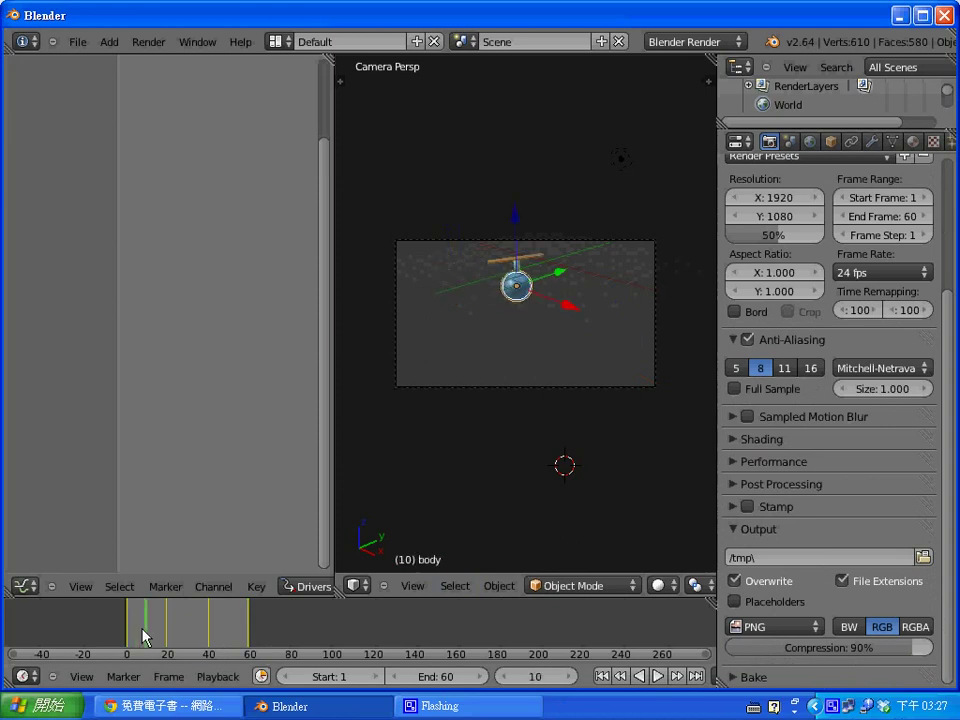
left_click(132, 636)
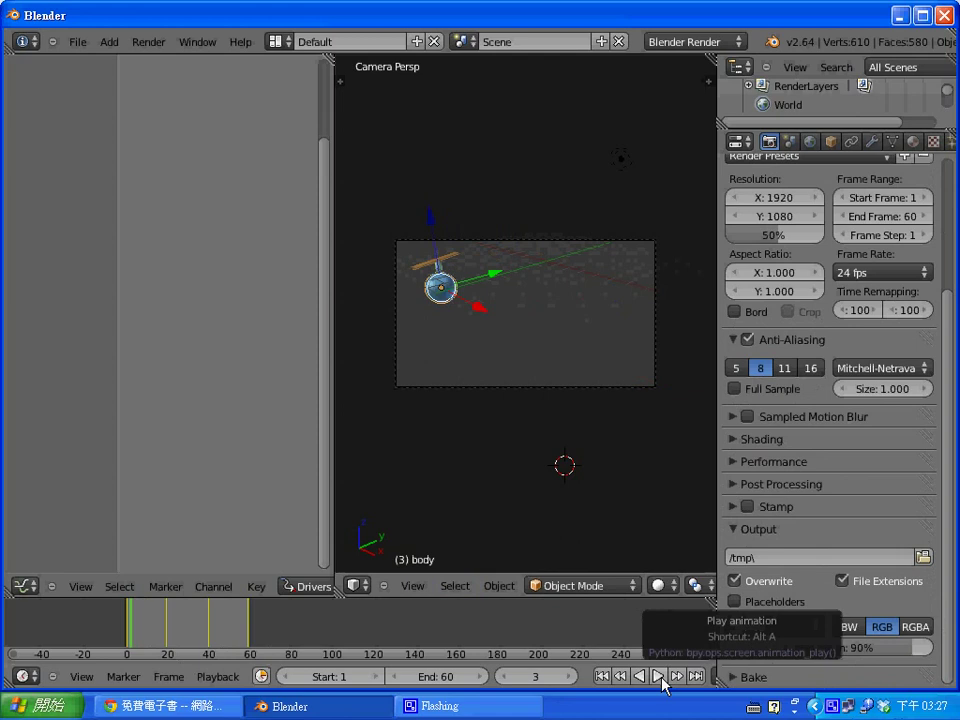
left_click(659, 677)
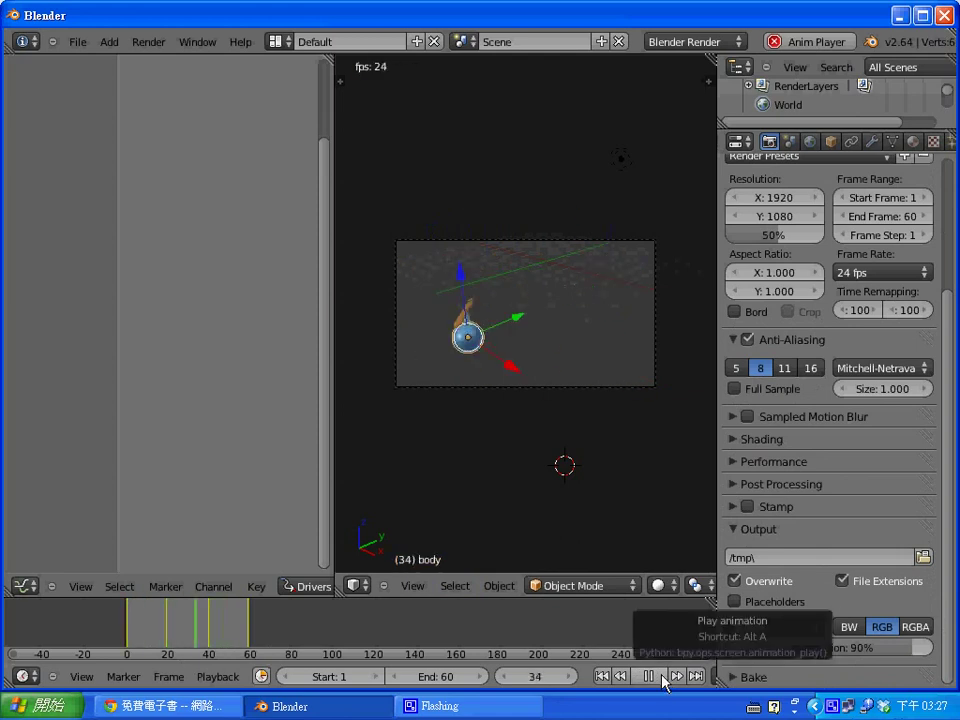
key("Home")
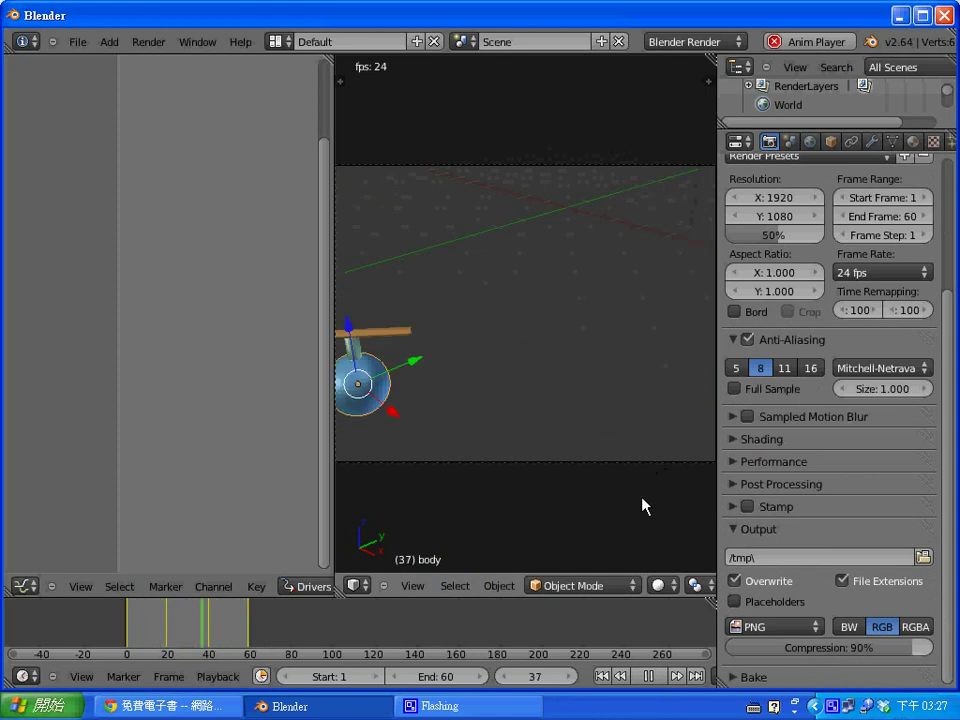
left_click(650, 677)
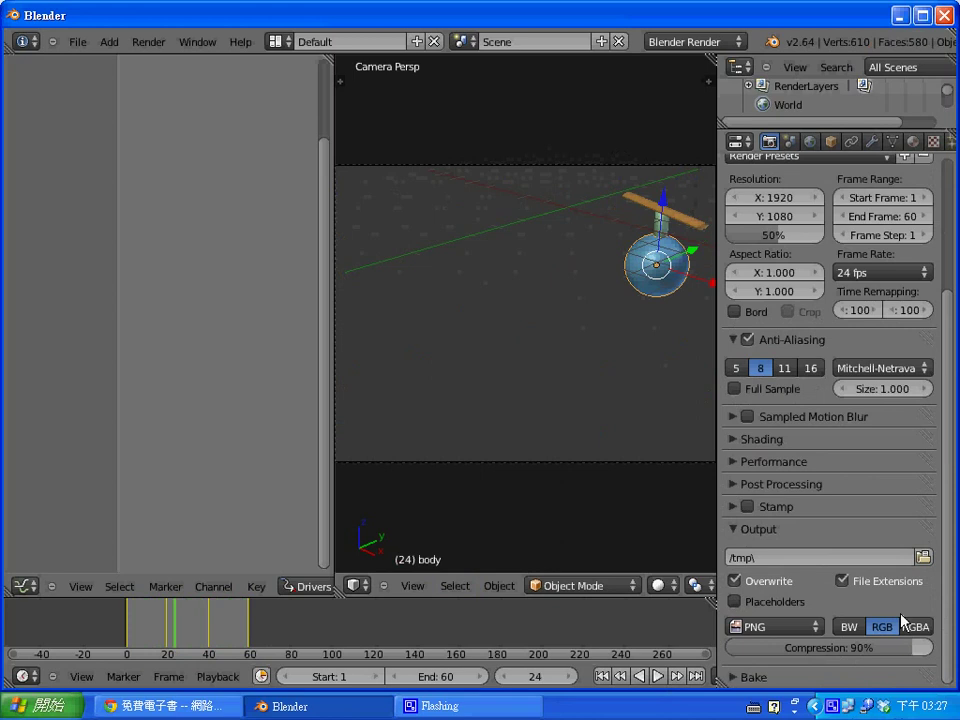
Change the render output file format from PNG to AVI Raw.
left_click(762, 627)
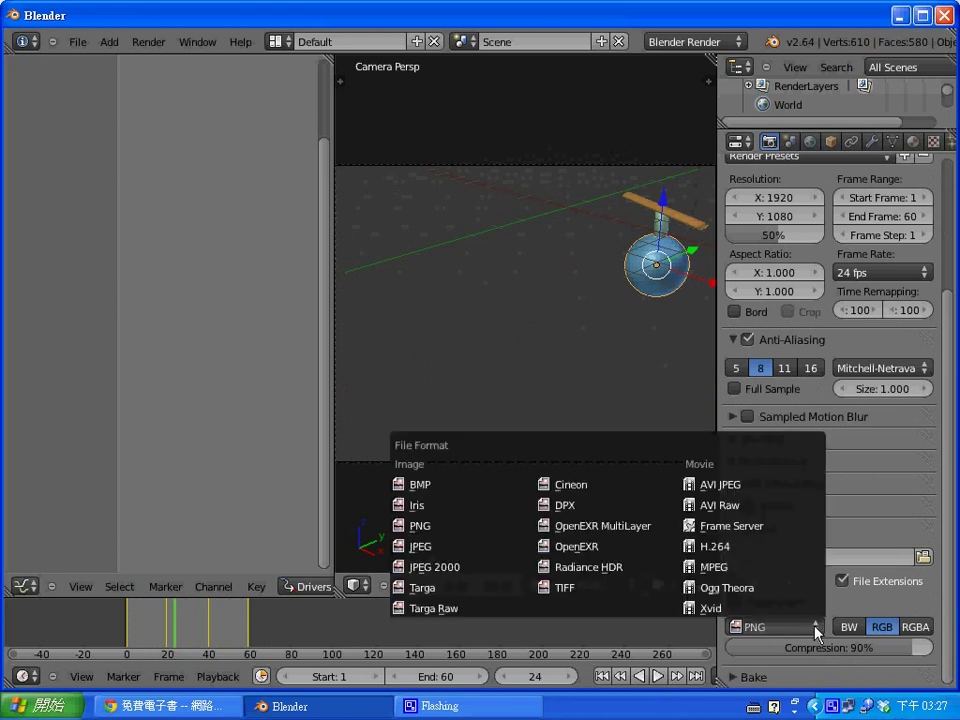
left_click(760, 506)
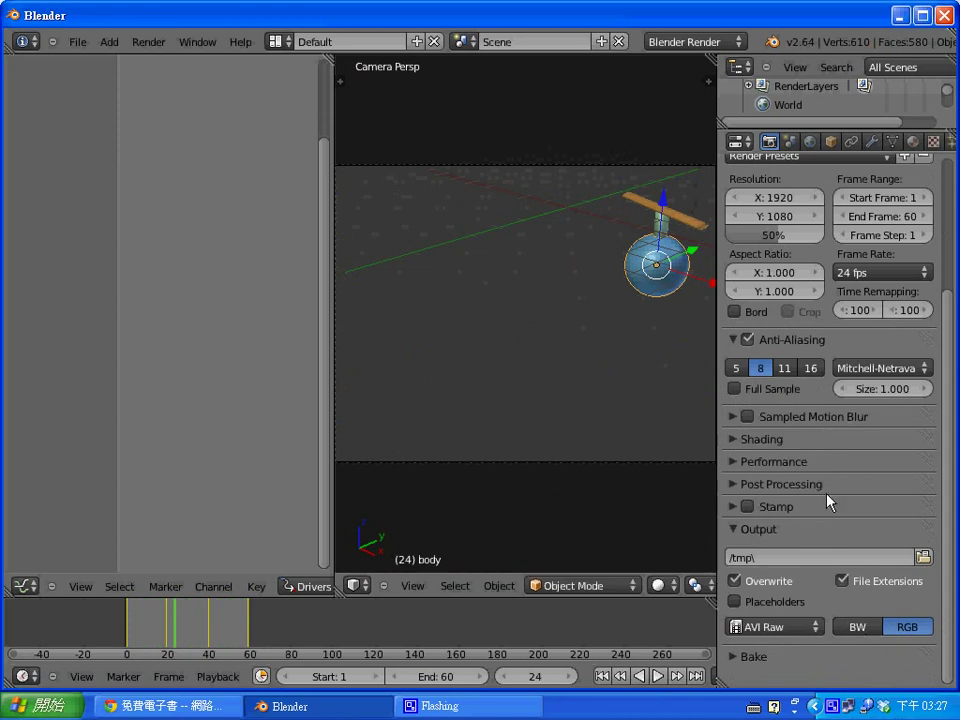
left_click_drag(951, 519, 947, 340)
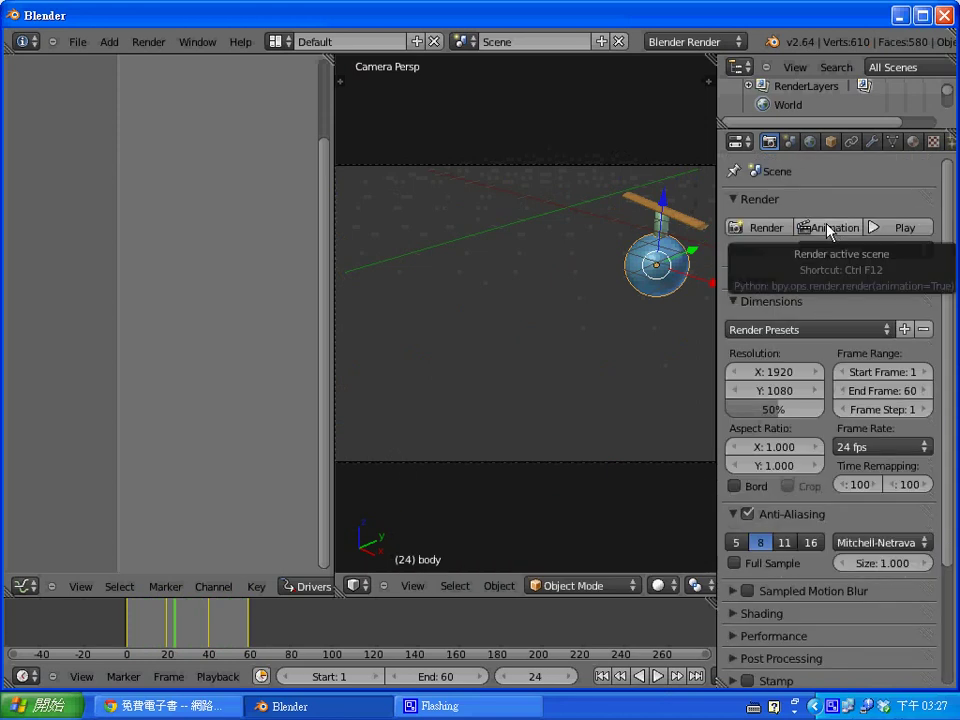
Set the render resolution scale to 30%.
left_click(772, 409)
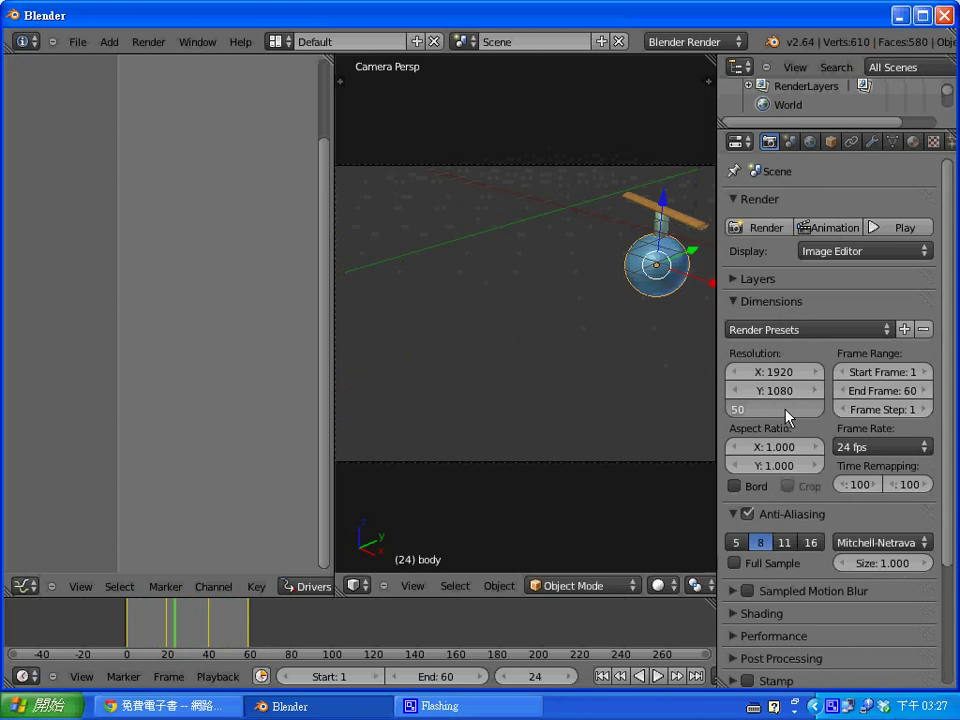
type("30")
key("Return")
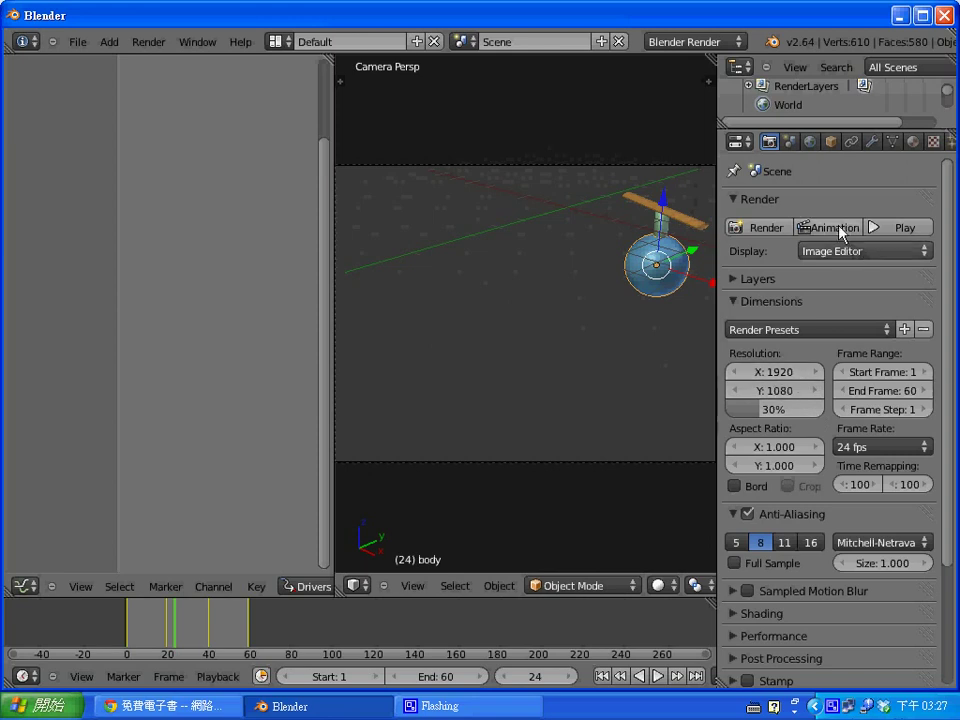
Render the animation, cancel it after a few frames, and return to the 3D view.
left_click(842, 228)
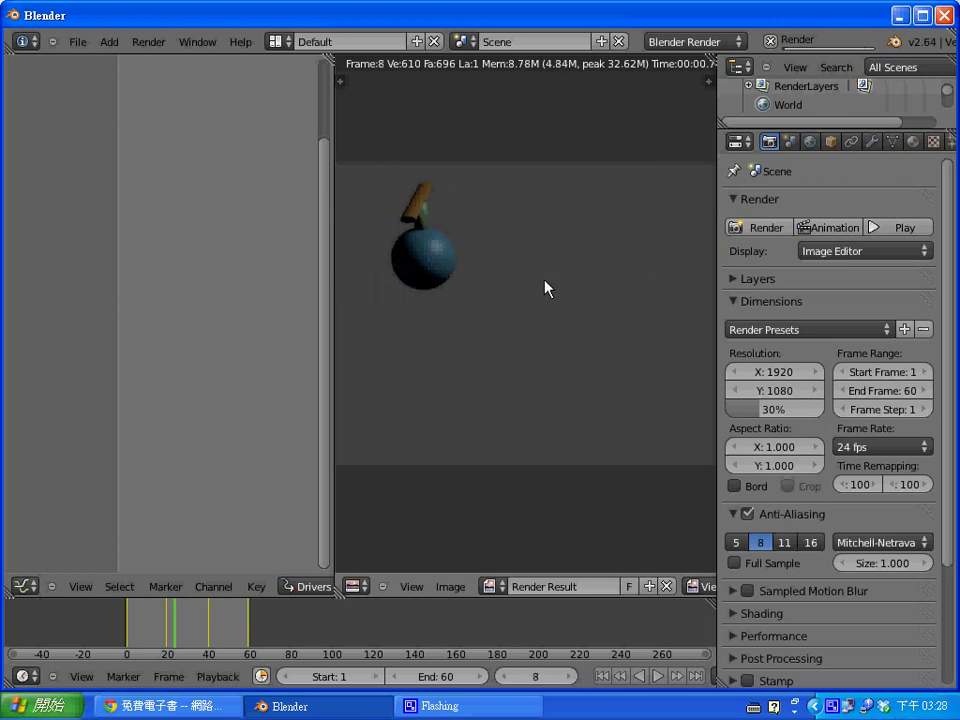
key("Escape")
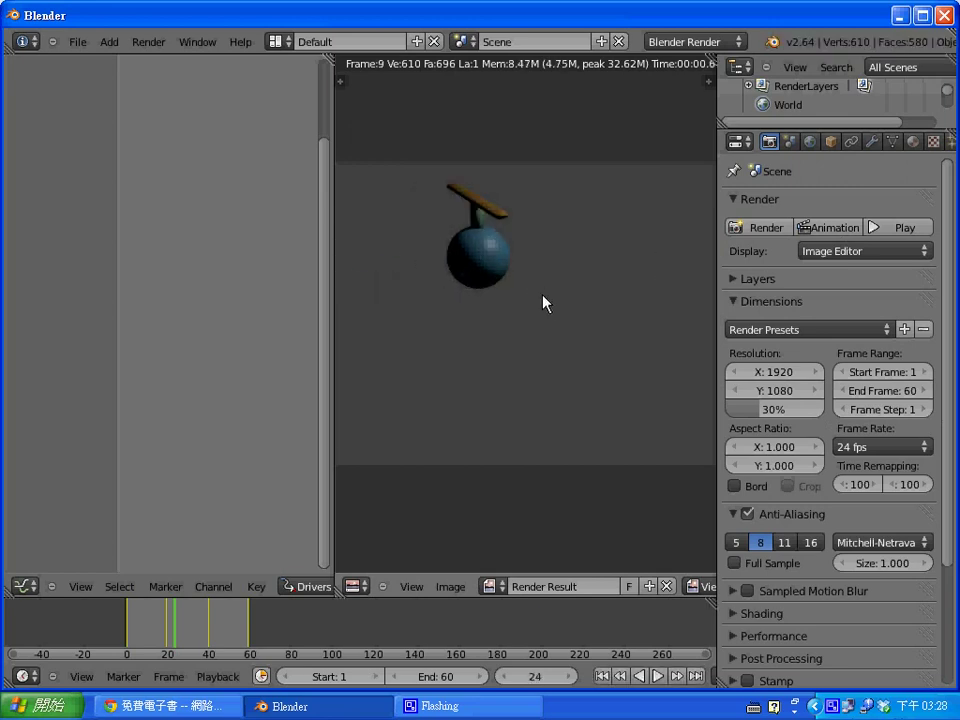
key("Escape")
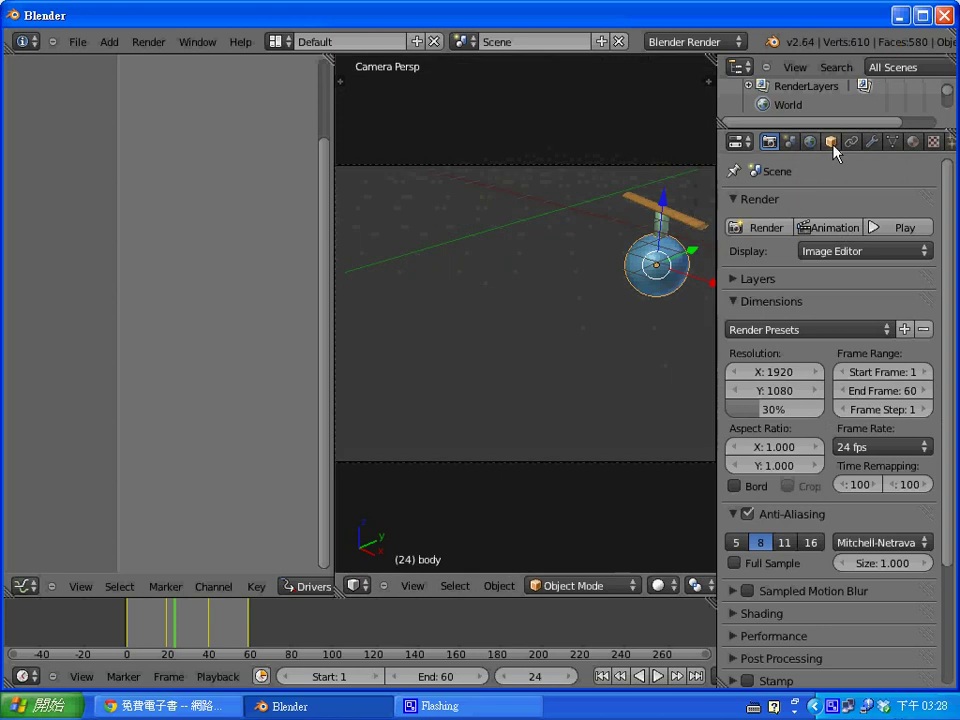
Enable Environment Lighting for the world with an energy of 0.300.
left_click(810, 141)
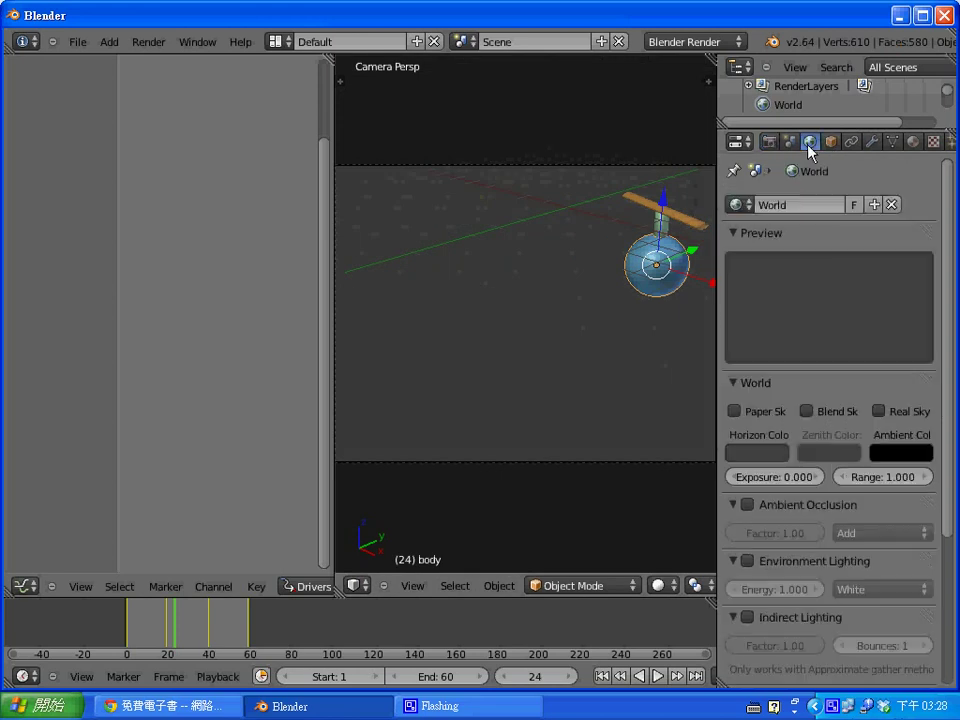
left_click_drag(947, 407, 951, 507)
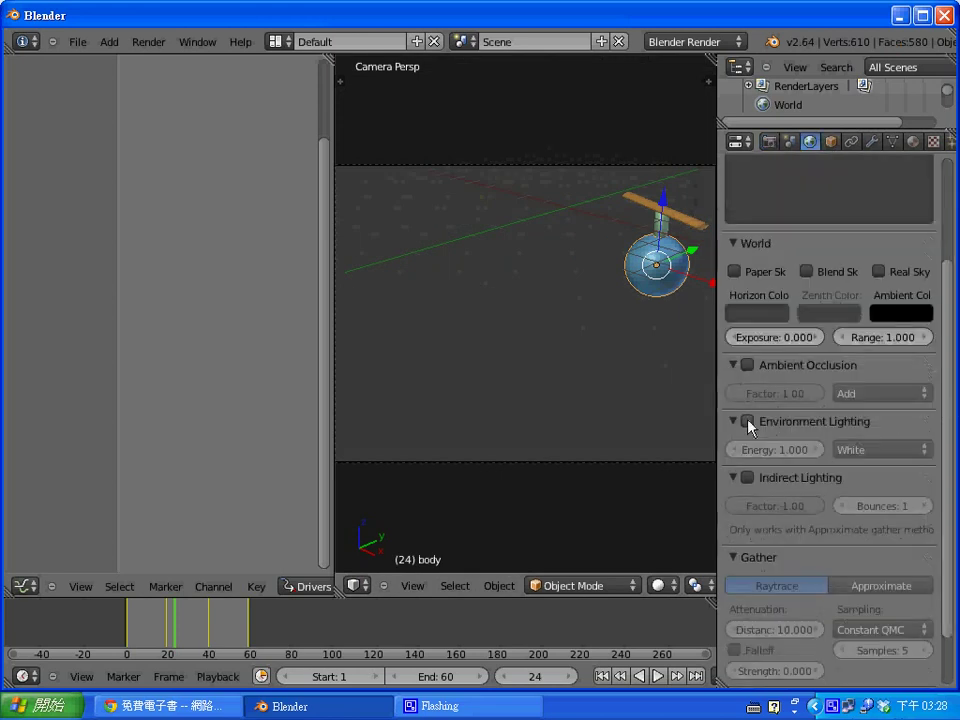
left_click(747, 421)
left_click(792, 455)
type("0.3")
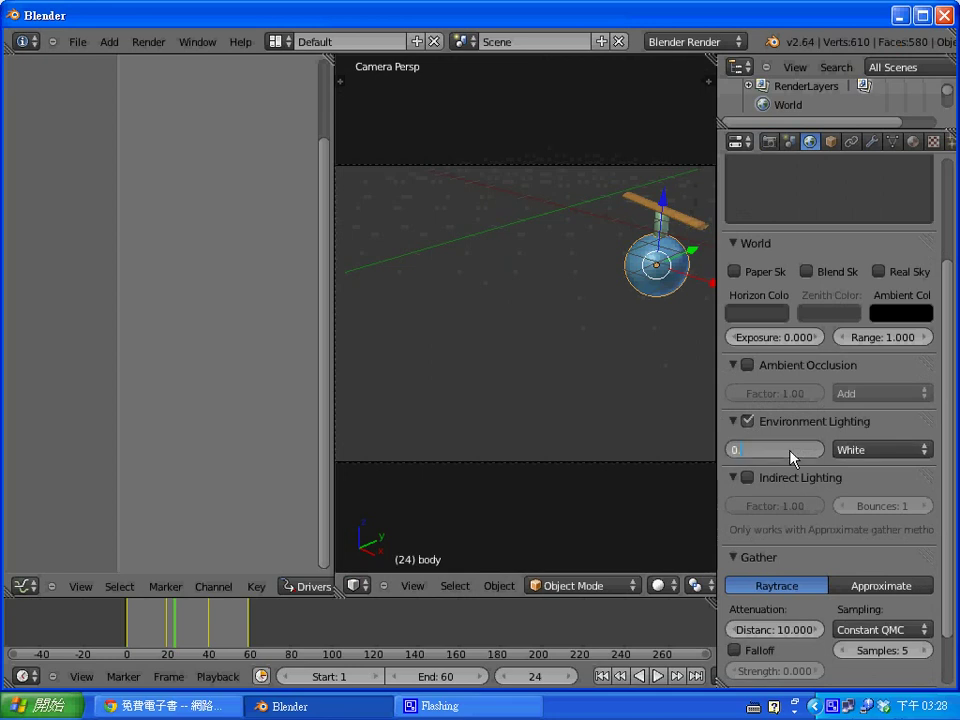
key("Return")
Render a test still of the current frame to check the lighting.
key("F12")
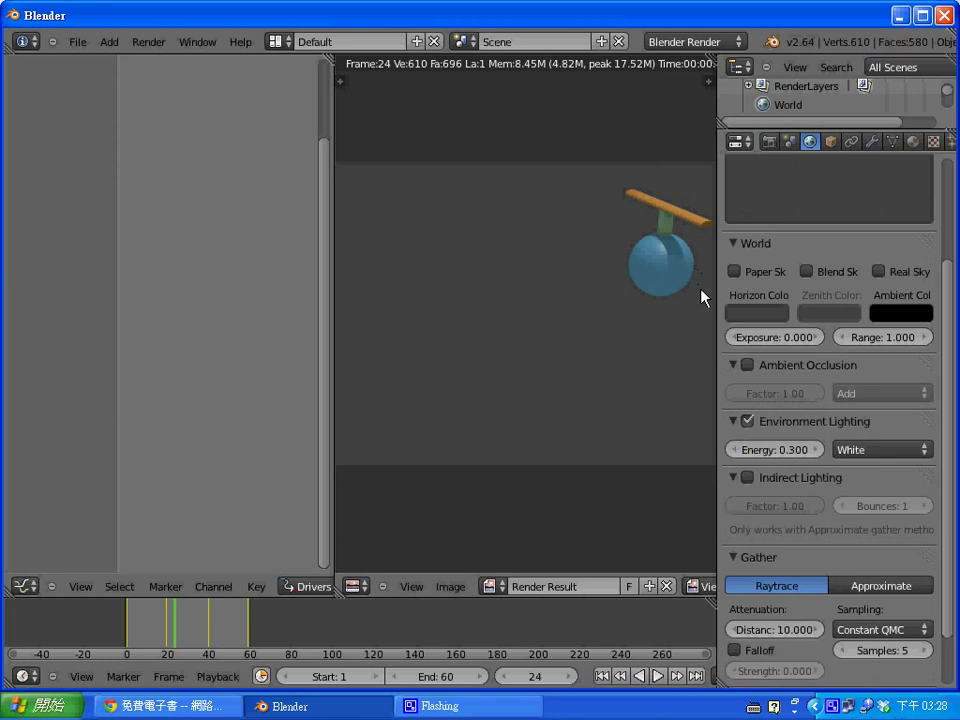
key("Escape")
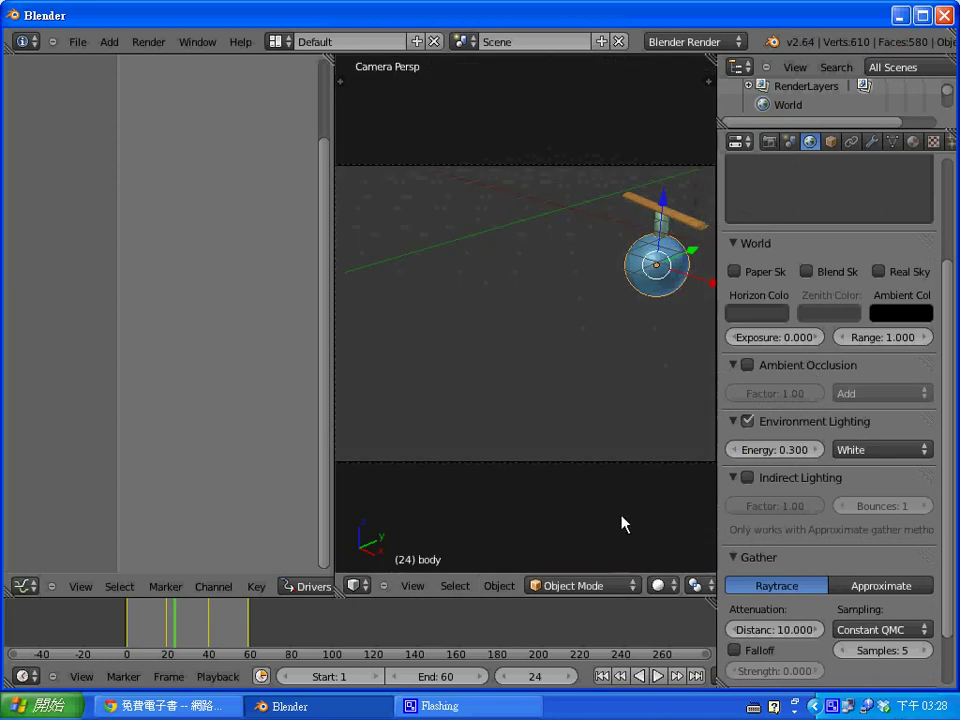
left_click_drag(955, 330, 954, 240)
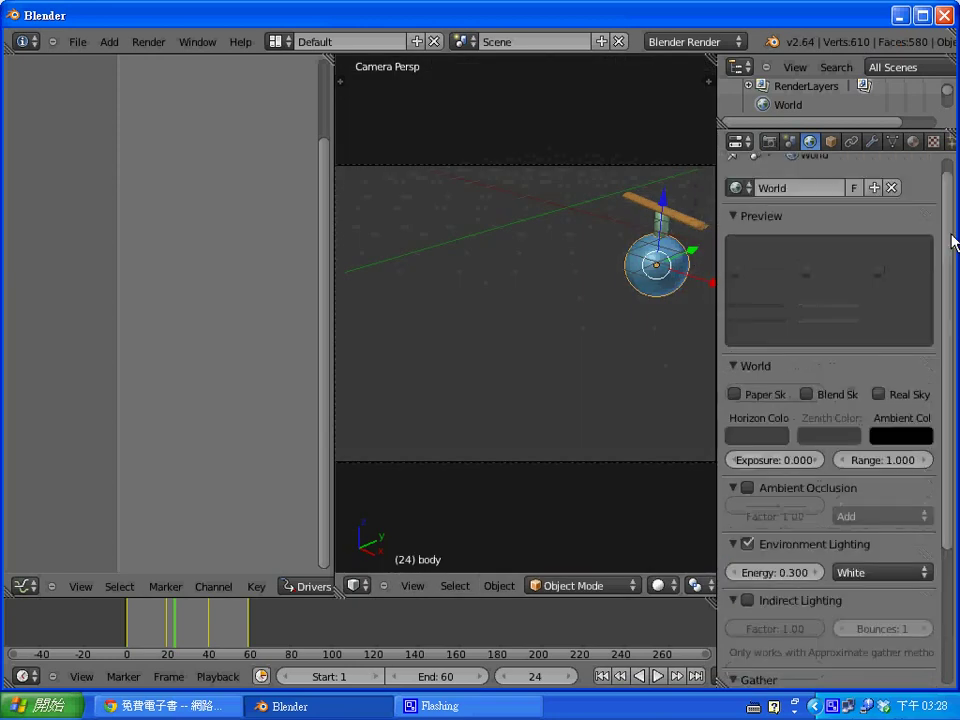
left_click(768, 142)
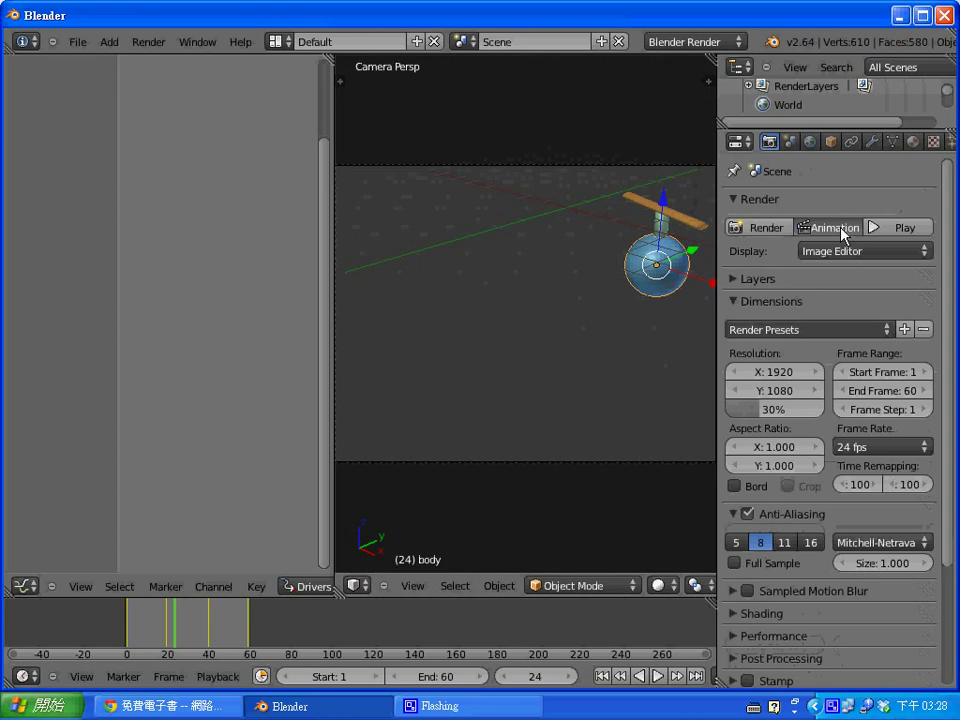
Render frames 1–60 as an AVI Raw animation into /tmp and confirm the output settings.
left_click(840, 228)
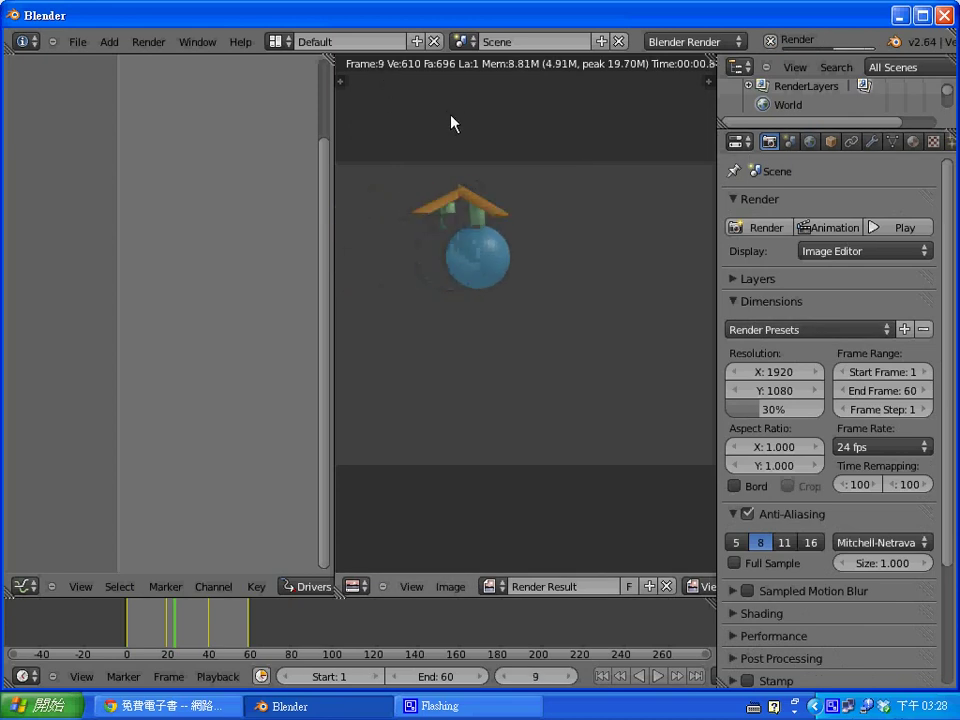
scroll(880, 588, "down", 5)
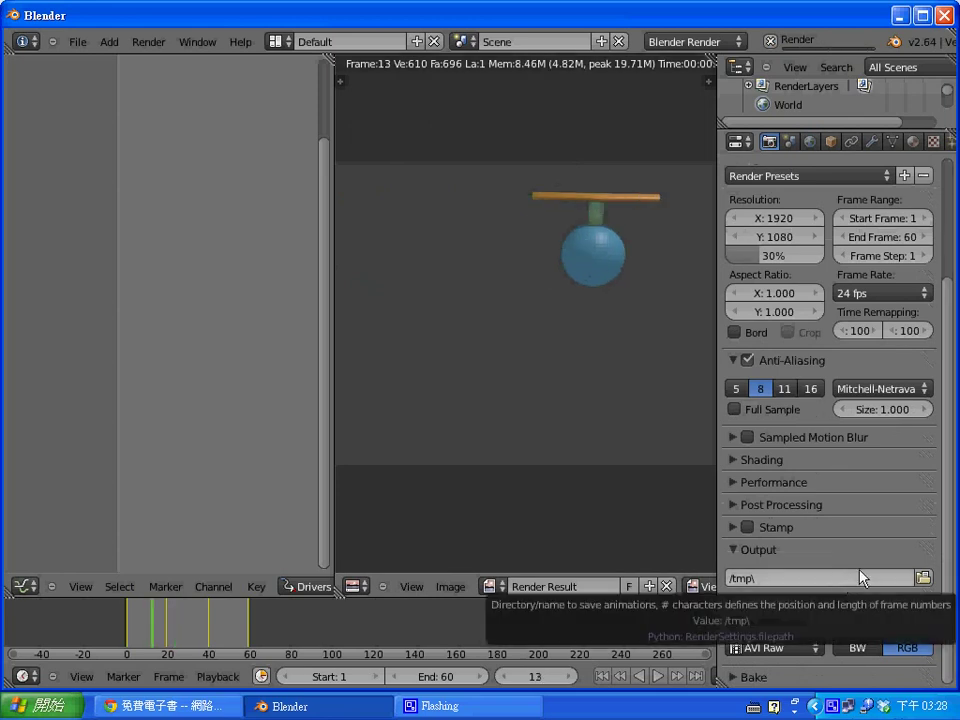
left_click(33, 712)
Browse from My Computer into the C:\tmp folder.
left_click(318, 292)
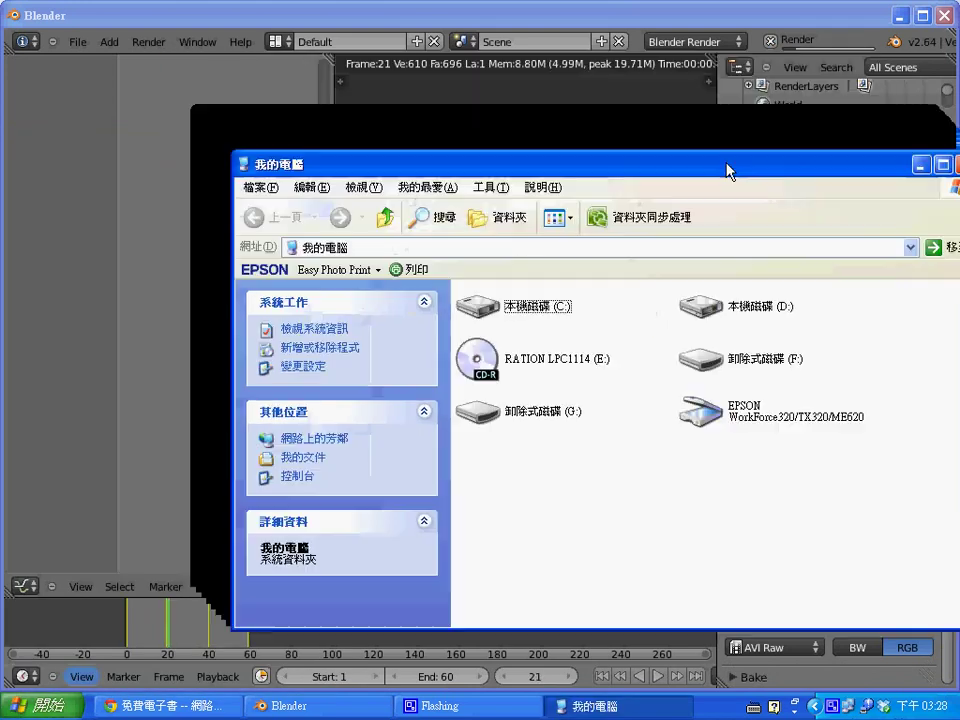
mouse_move(660, 76)
left_mouse_down()
mouse_move(765, 281)
mouse_move(655, 137)
left_mouse_up()
left_click(540, 421)
double_click(543, 425)
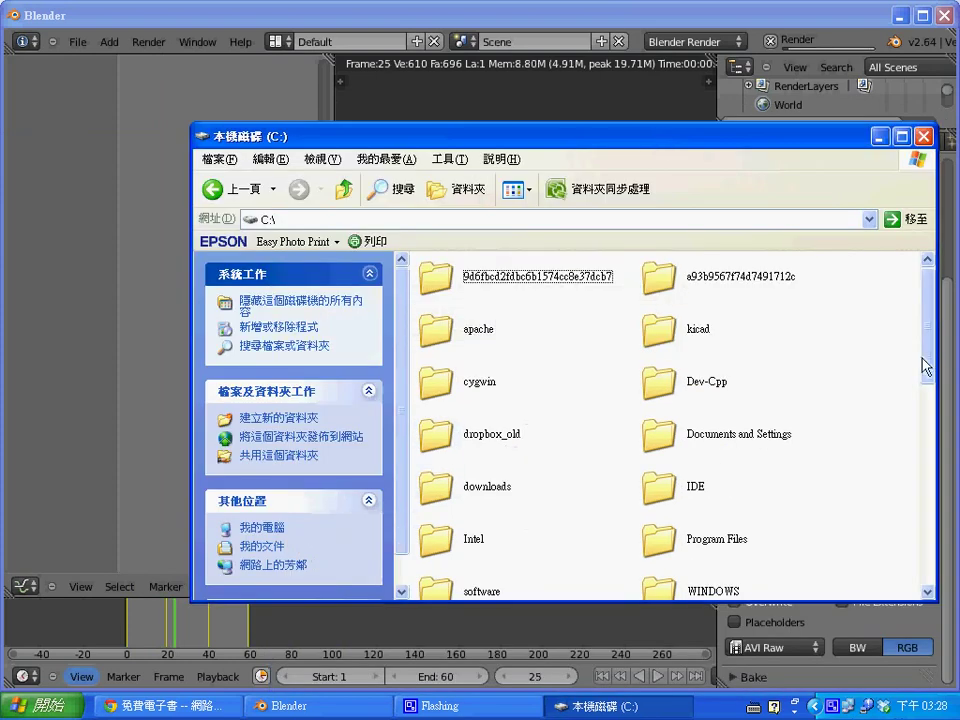
left_click_drag(927, 340, 924, 561)
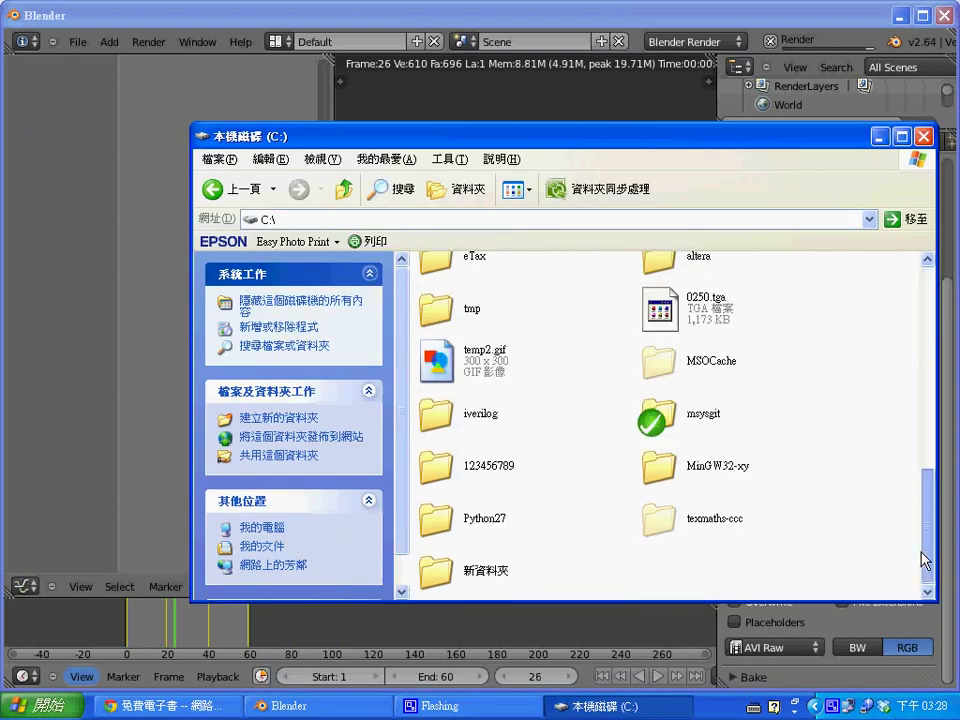
double_click(462, 307)
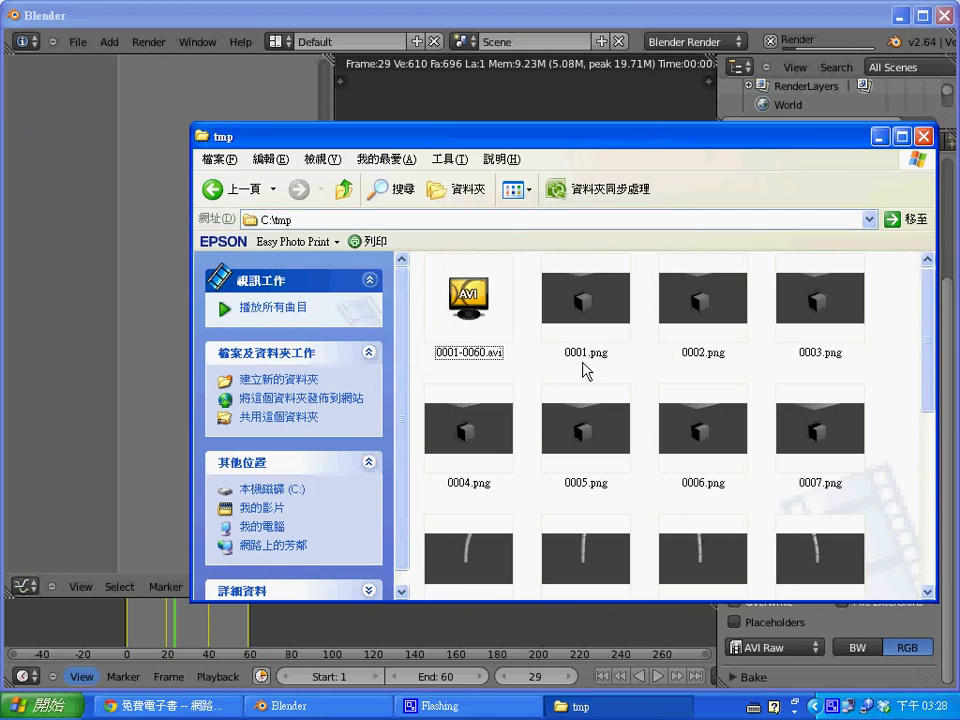
mouse_move(921, 343)
left_mouse_down()
mouse_move(929, 363)
mouse_move(921, 568)
mouse_move(921, 304)
left_mouse_up()
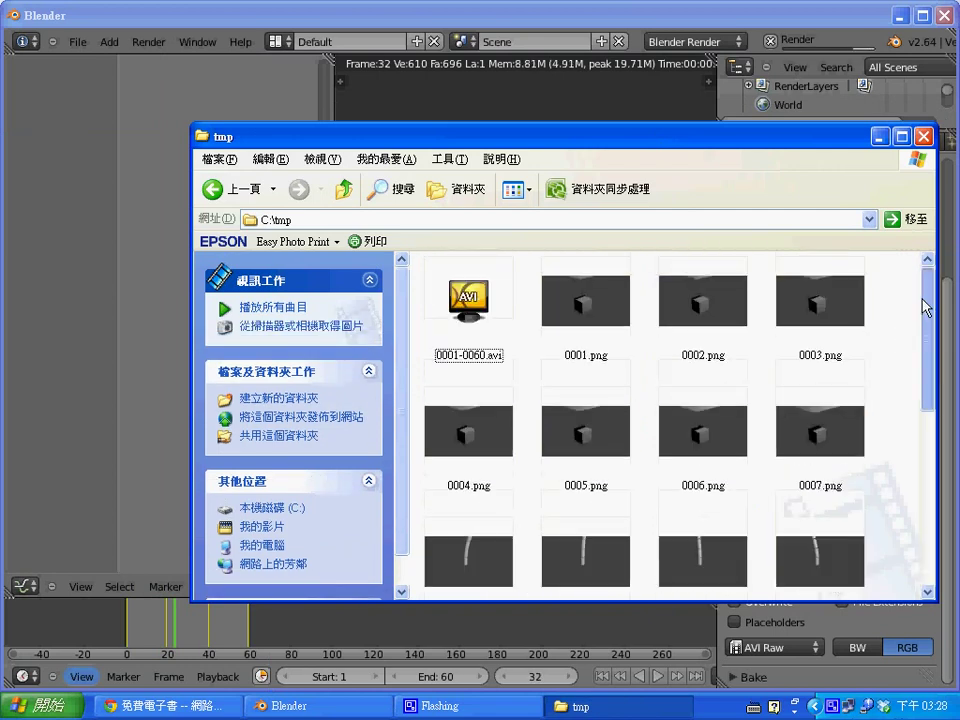
Switch the C:\tmp folder to Details view.
left_click(484, 306)
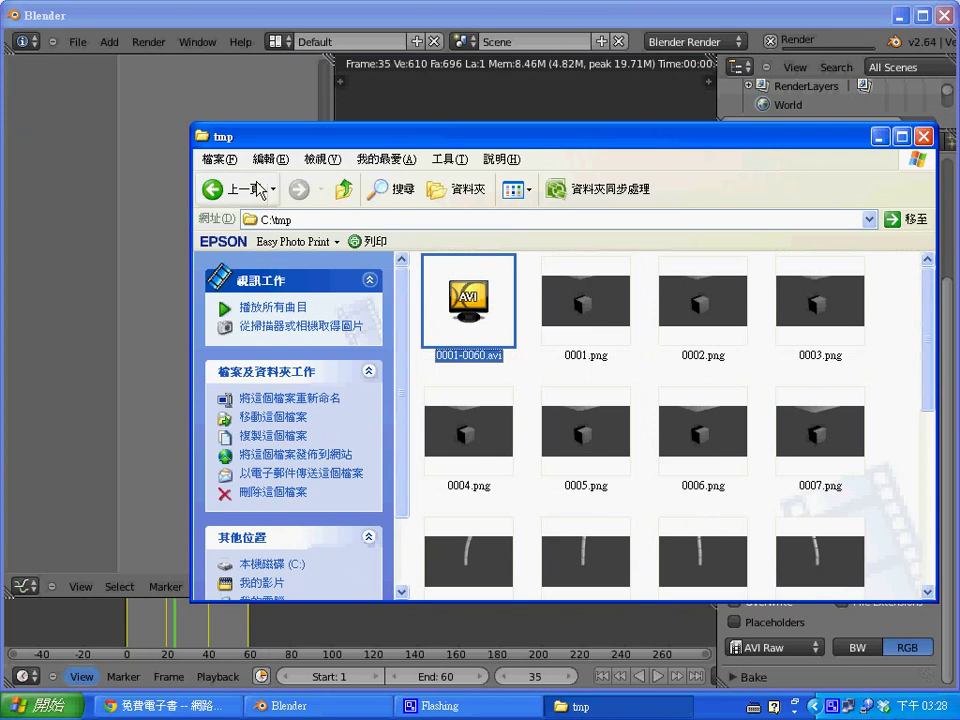
left_click(322, 159)
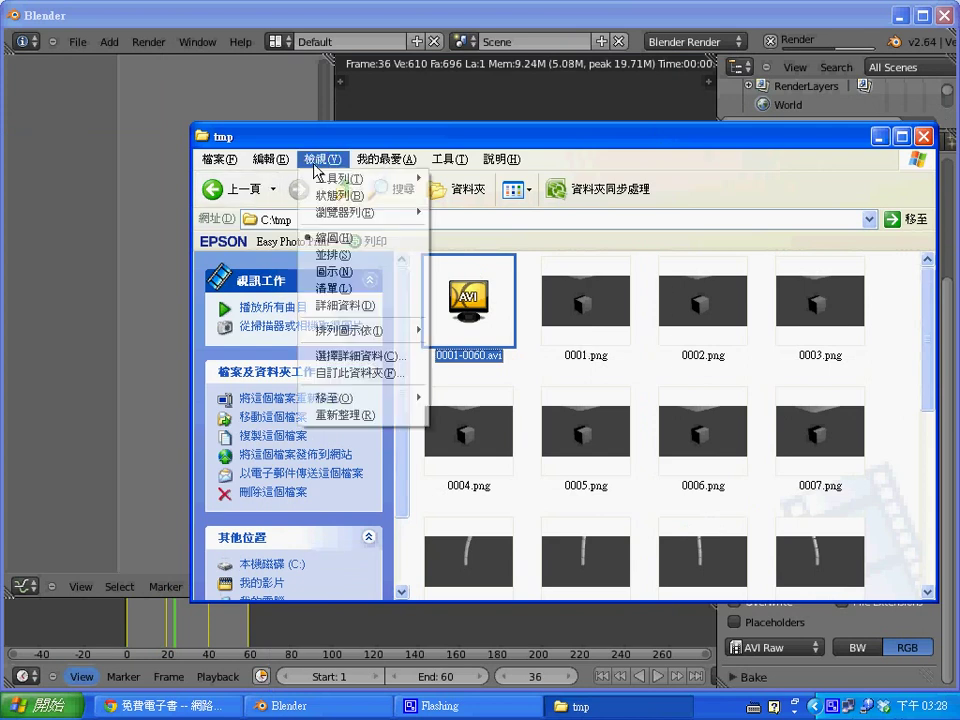
left_click(366, 305)
Delete the 23 old files from 0001.png to quit.blend, then open 0001-0060.avi.
left_click(460, 294)
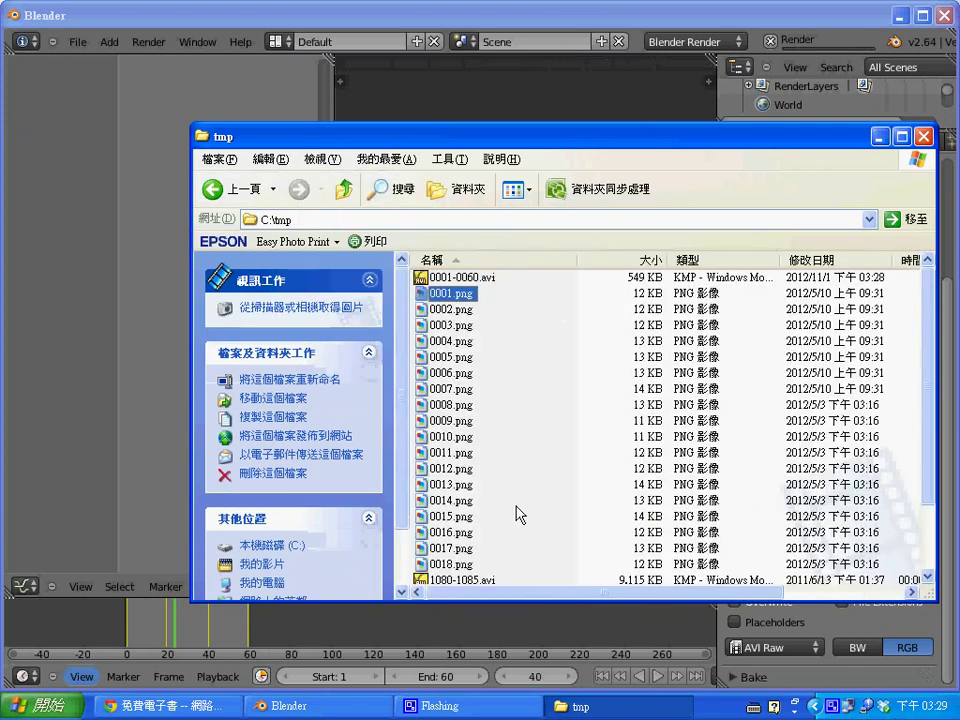
left_click(927, 506)
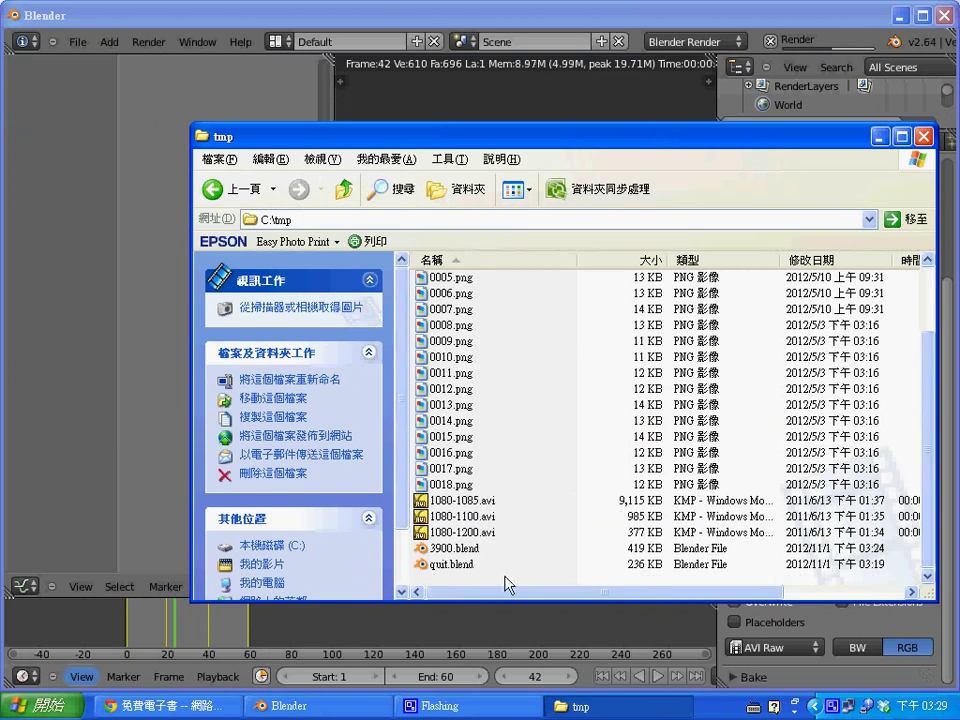
left_click(462, 566, "shift")
key("Delete")
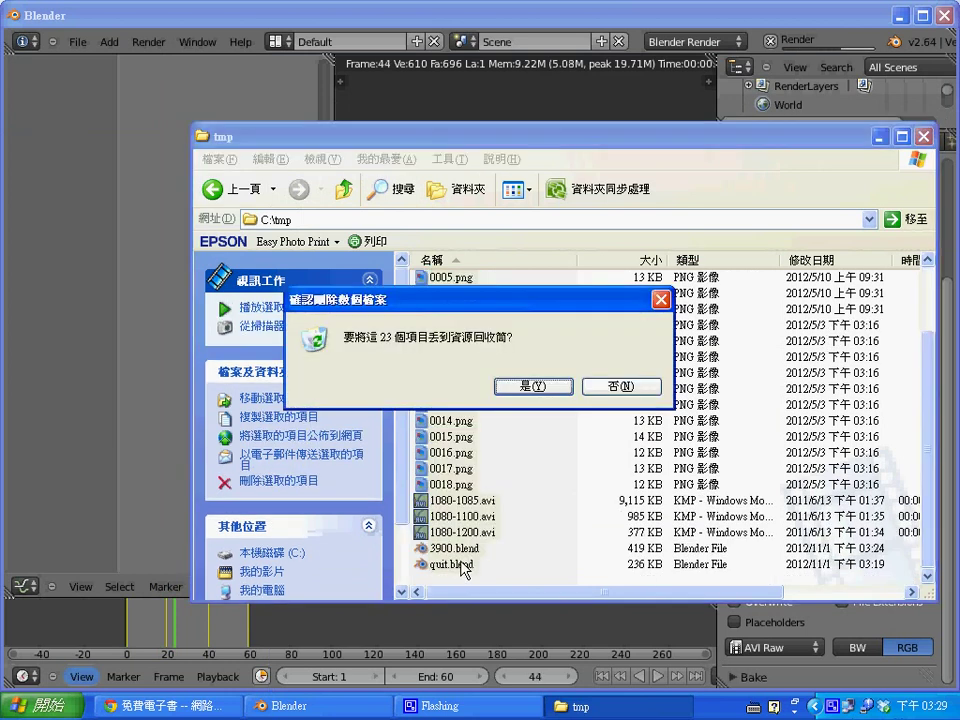
key("Return")
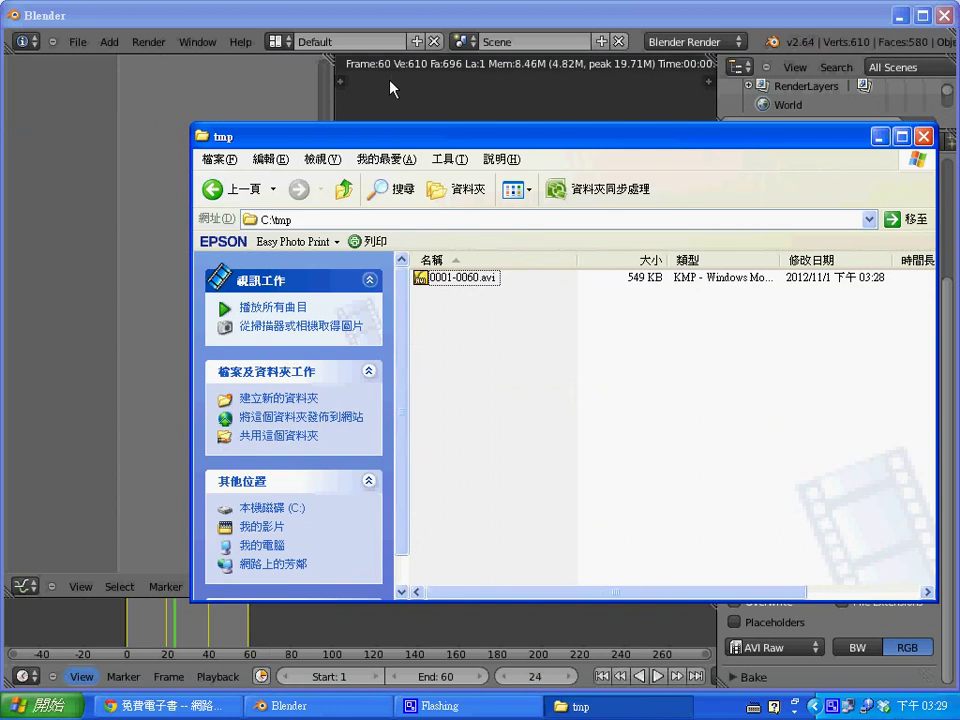
left_click(472, 283)
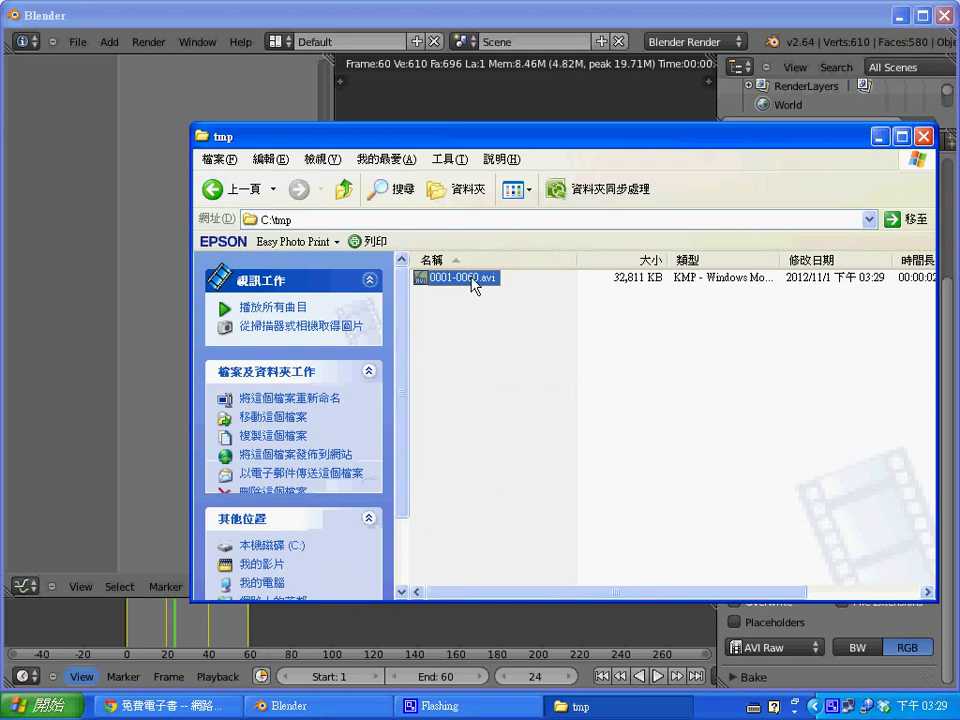
double_click(472, 283)
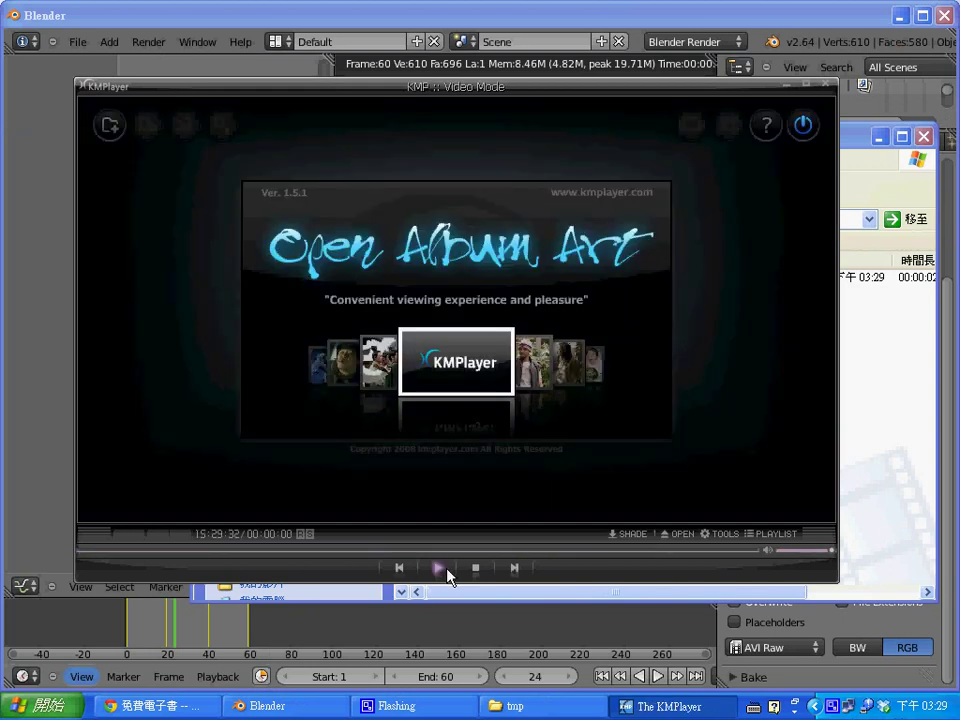
Play 0001-0060.avi twice in KMPlayer, then close the player.
left_click(439, 568)
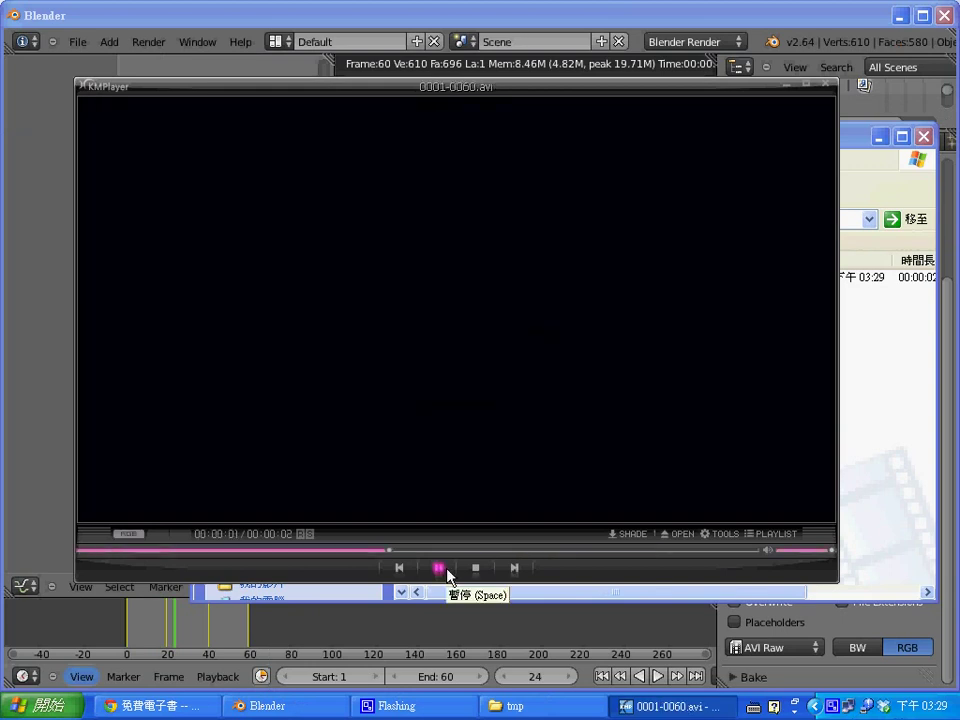
left_click(447, 570)
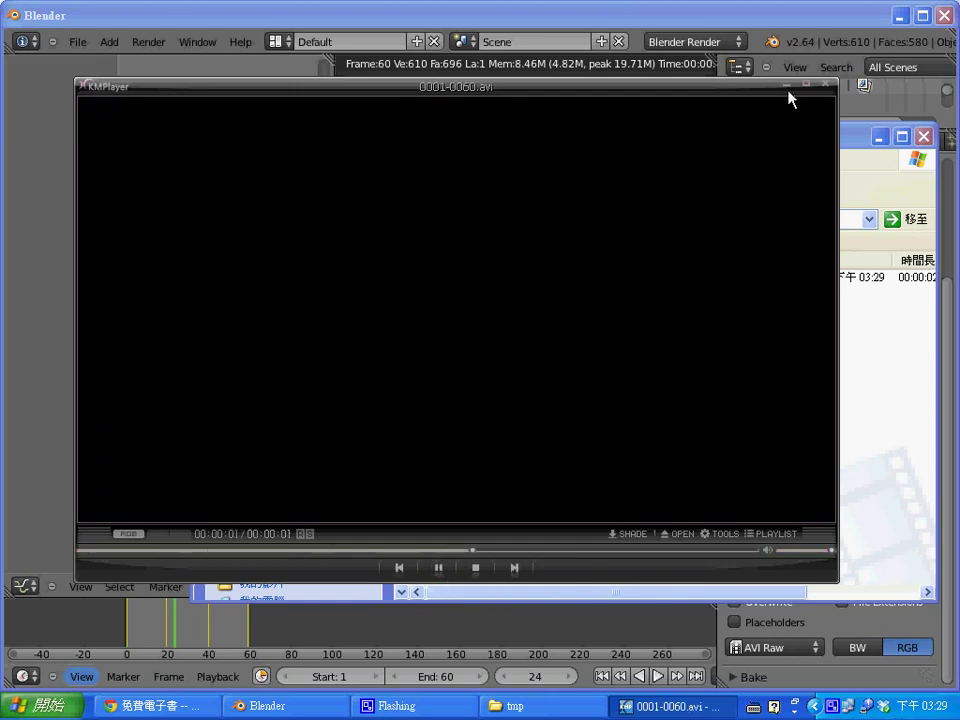
left_click(826, 86)
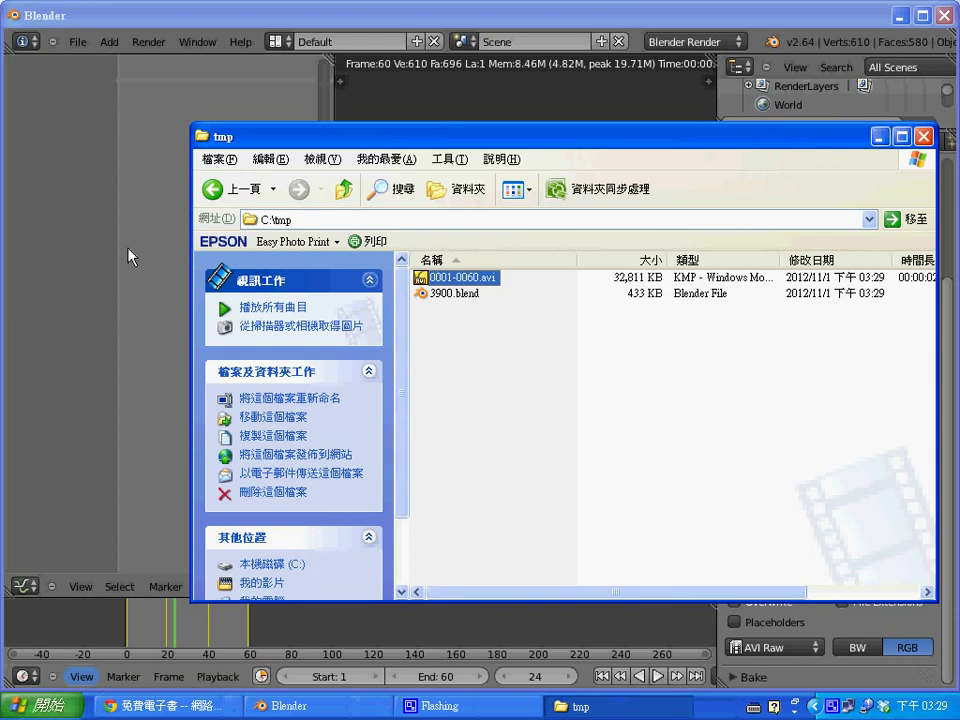
Minimize the C:\tmp Explorer window to reveal Blender's render settings.
left_click(879, 137)
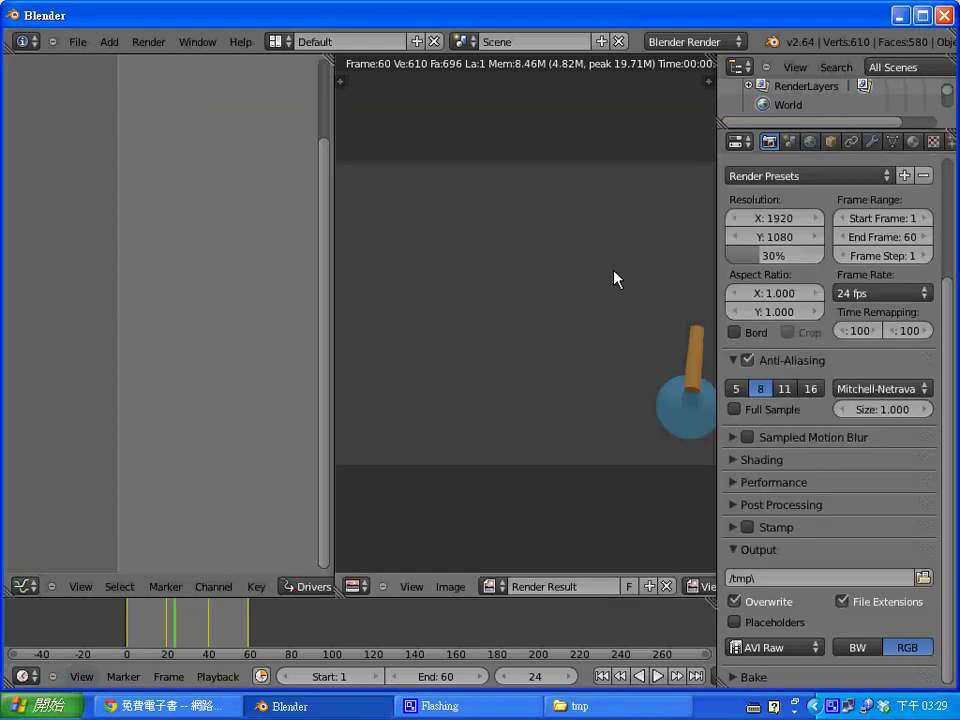